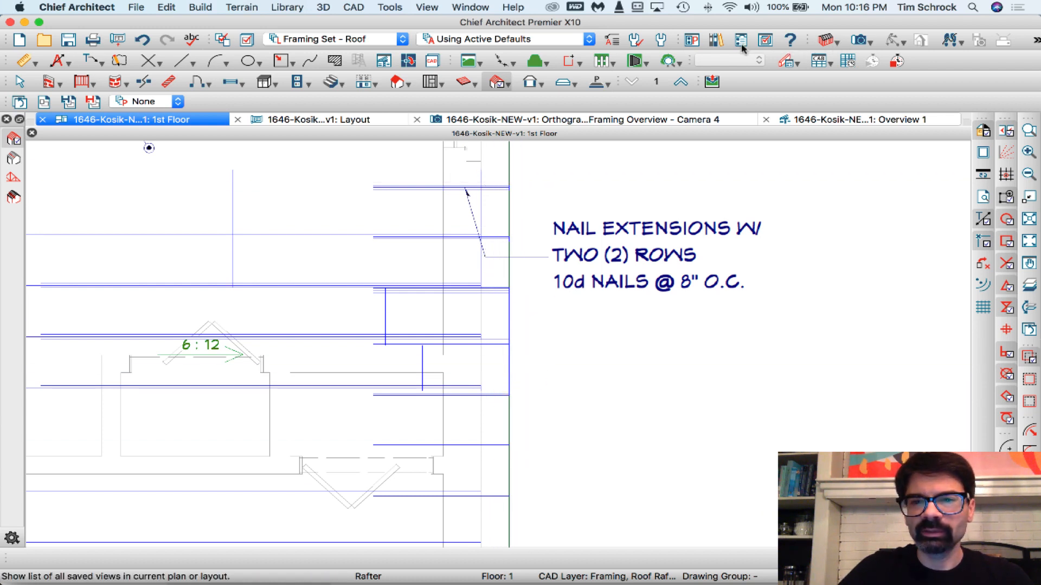
- Create a backclipped cross section through the rafters at the east eave, next to the nail extensions note
click(870, 42)
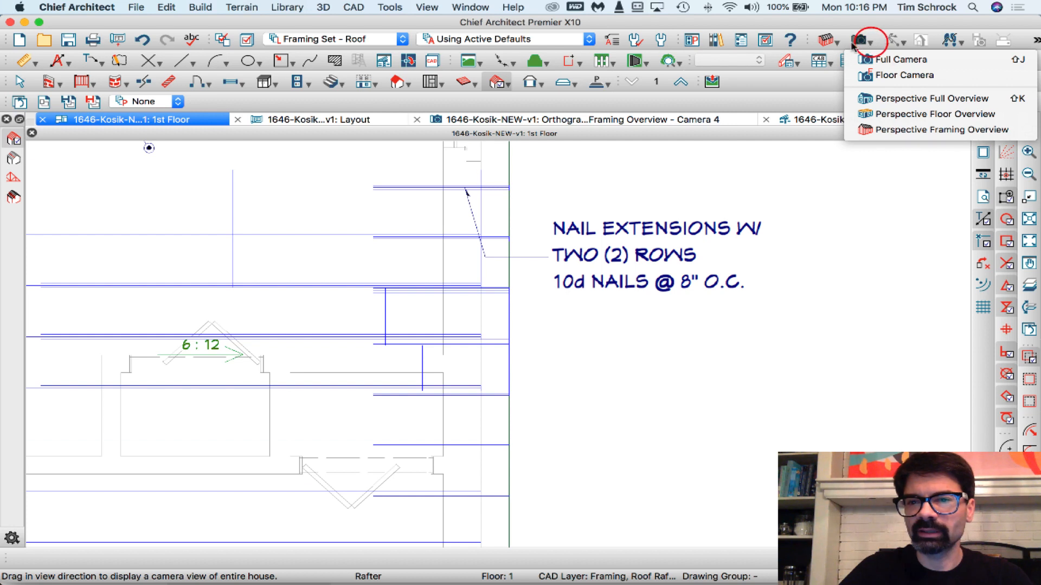
click(832, 41)
click(833, 41)
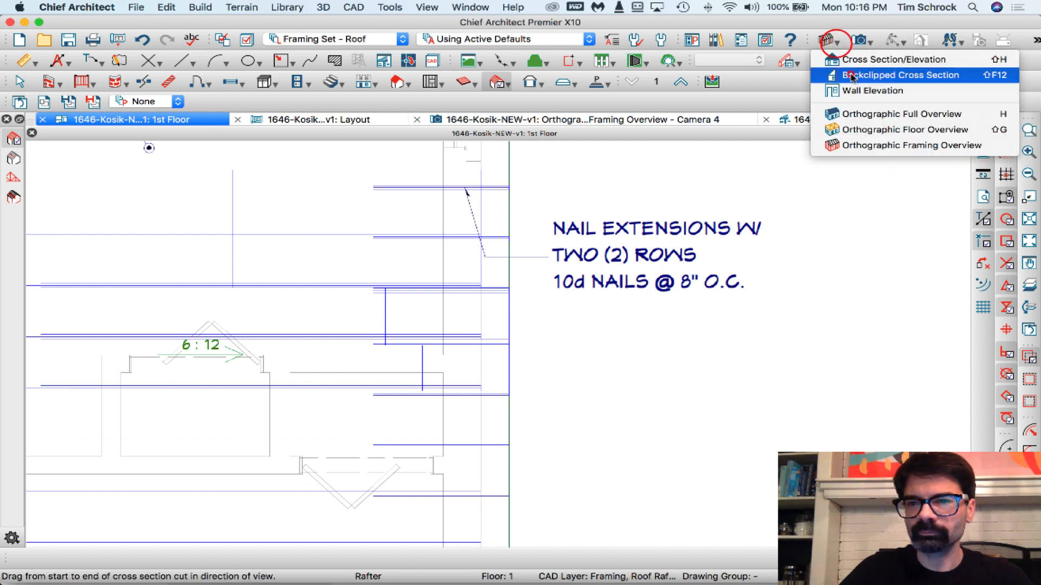
click(850, 76)
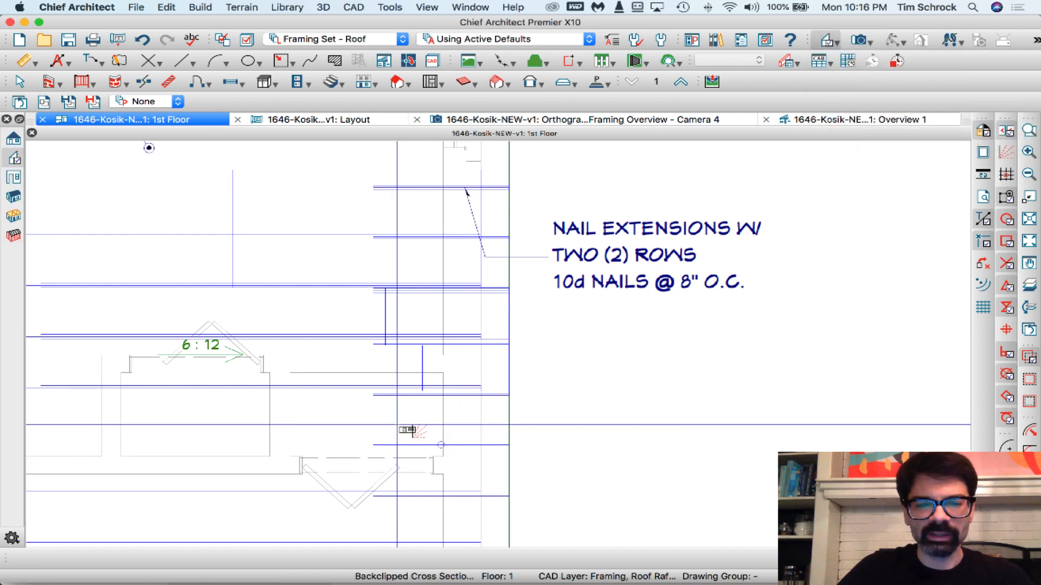
mouse_move(399, 425)
mouse_down()
mouse_move(399, 146)
mouse_move(406, 161)
mouse_up()
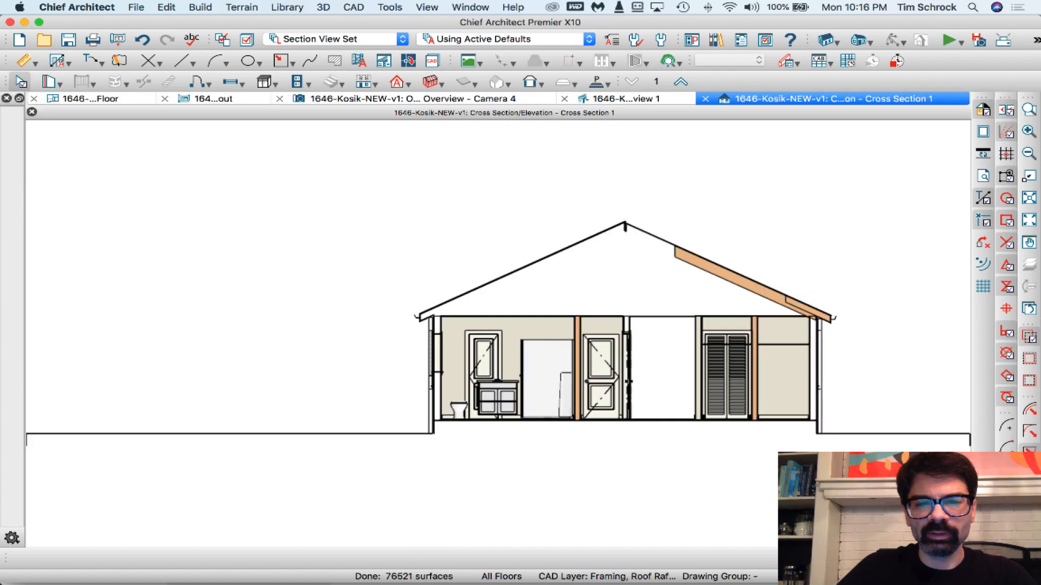
- Accept Framing, Roof Rafters as the current CAD layer for work on the eave section
drag(744, 268, 853, 341)
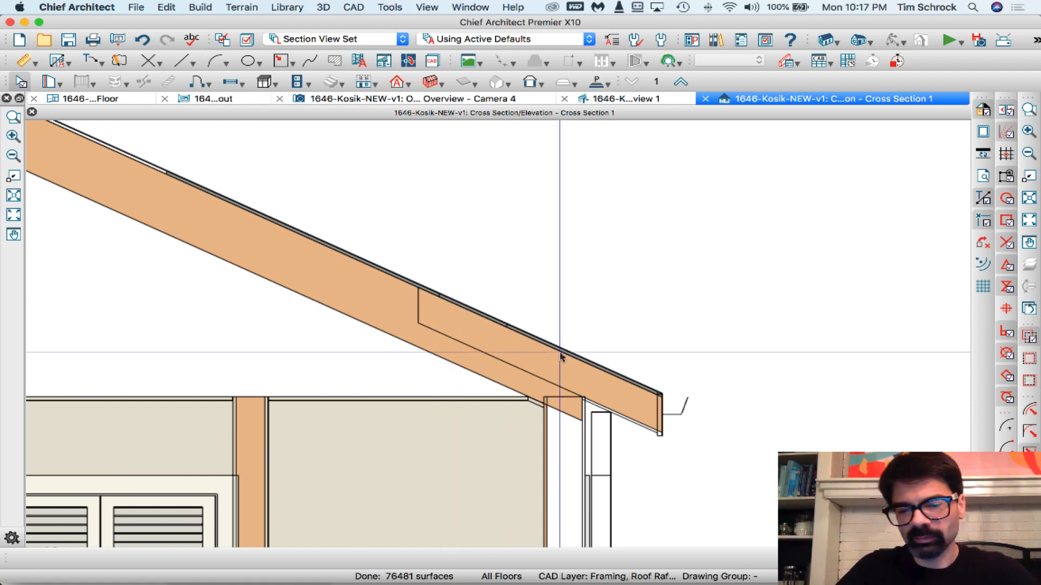
scroll(573, 356, up, 2)
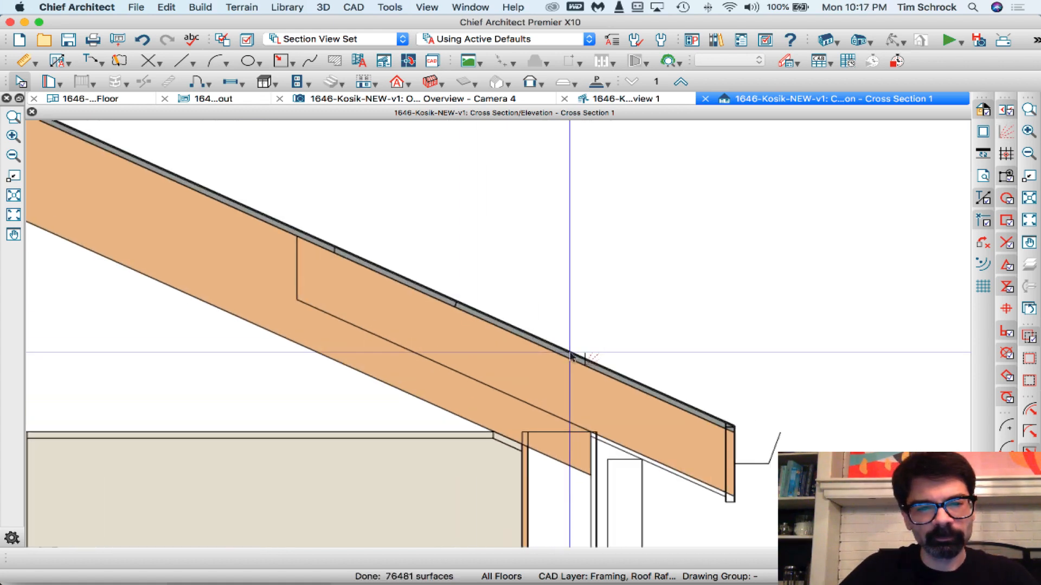
scroll(573, 352, up, 2)
click(432, 61)
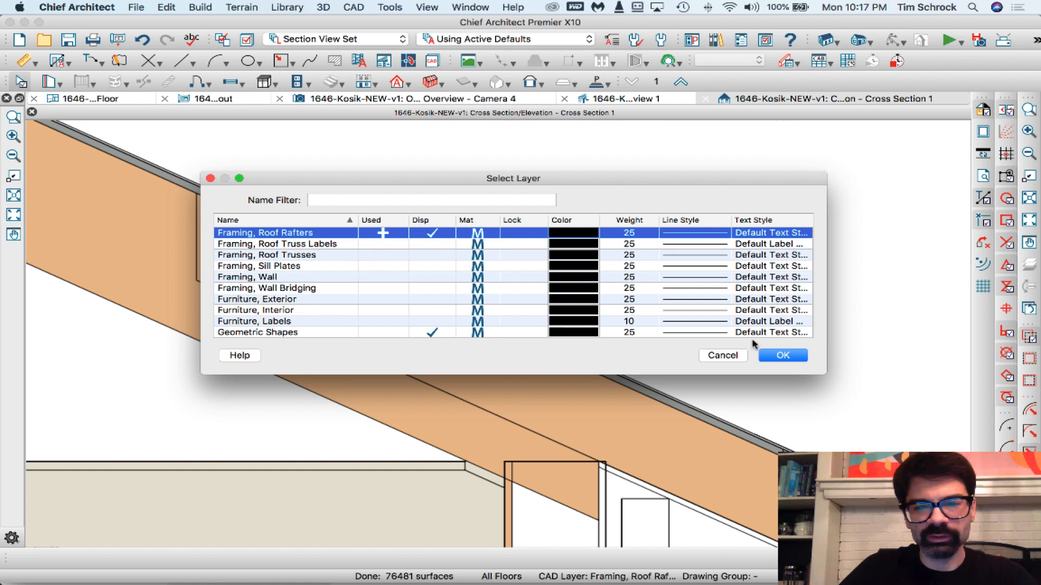
click(786, 357)
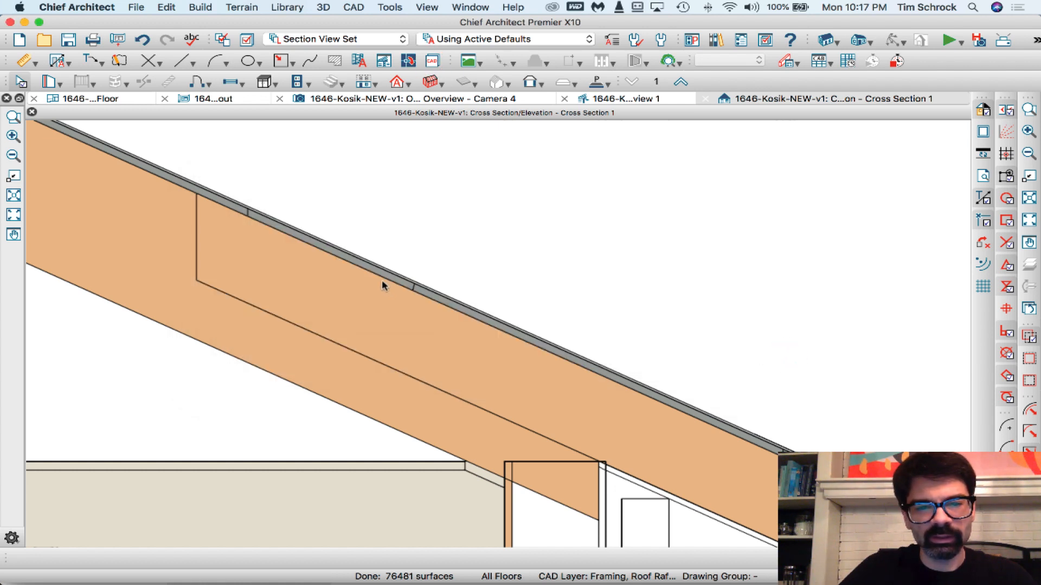
- Draw a rectangular polyline about 1'-3" high over the rafter tail, with its lower outer corner near the sheathing's end
click(277, 61)
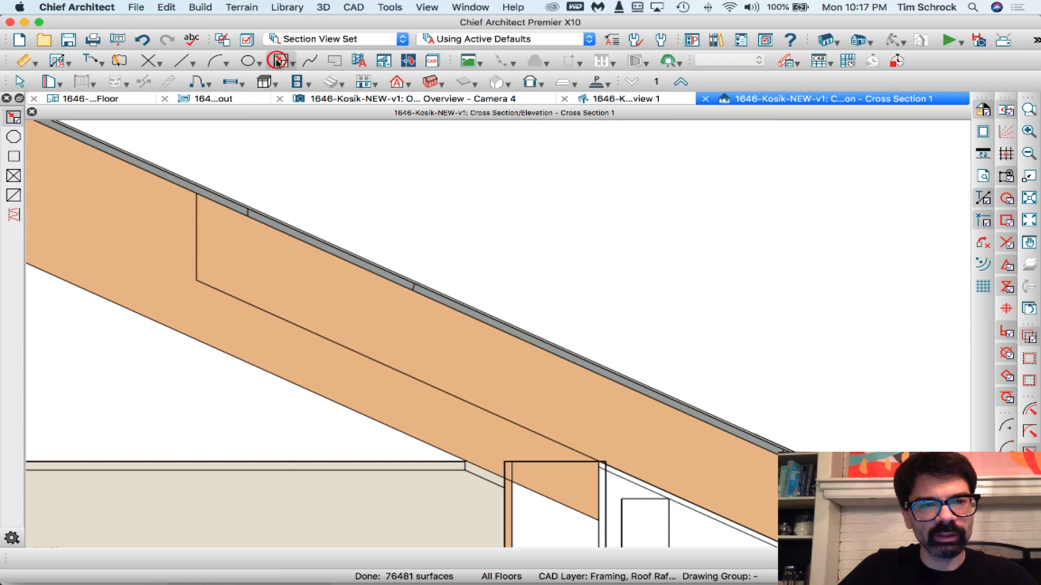
mouse_move(321, 242)
mouse_down()
mouse_move(711, 453)
mouse_move(777, 454)
mouse_up()
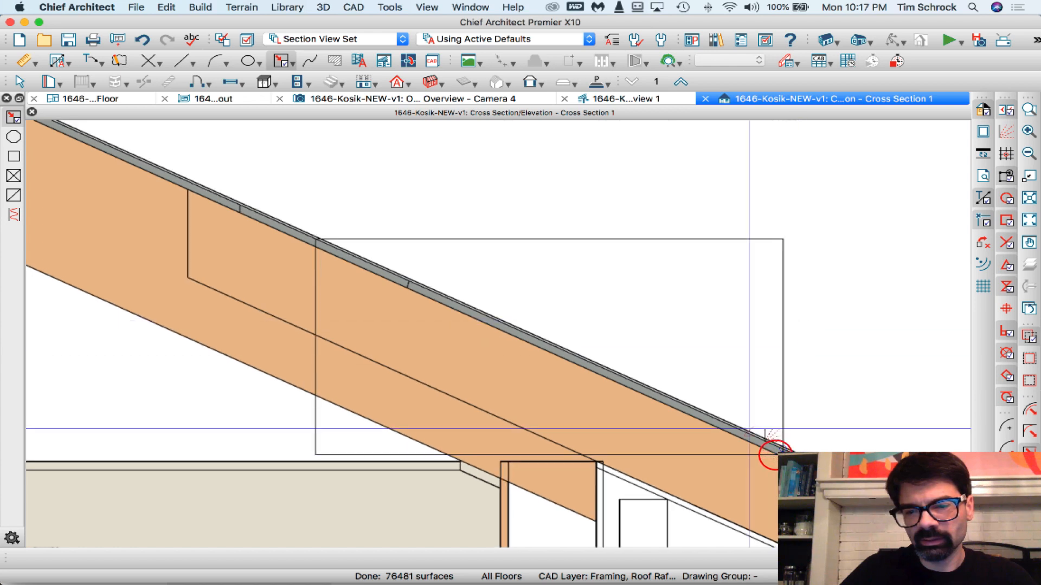
click(738, 450)
scroll(739, 449, up, 10)
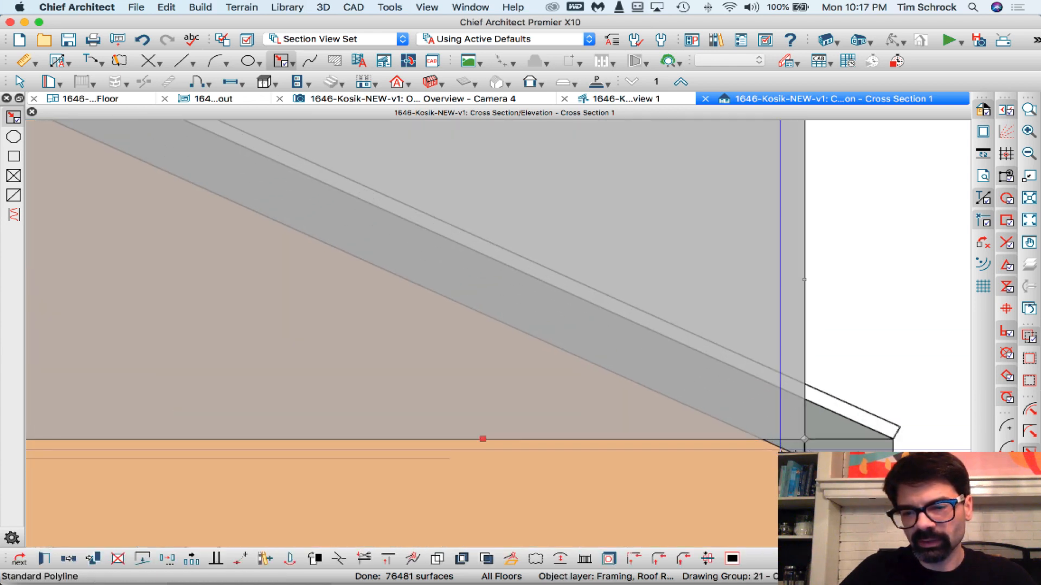
drag(804, 439, 804, 458)
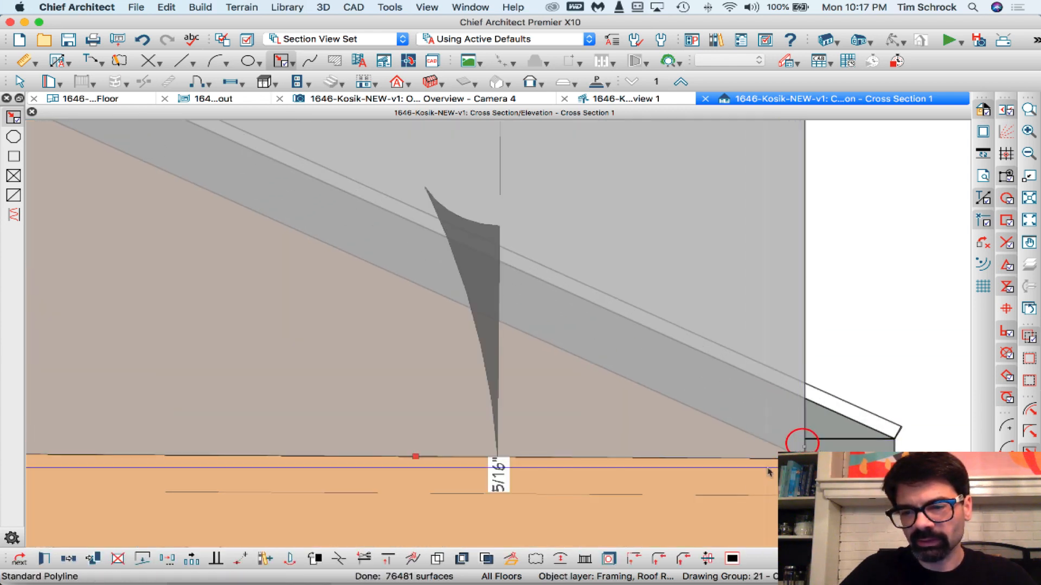
scroll(736, 471, down, 3)
scroll(736, 475, down, 6)
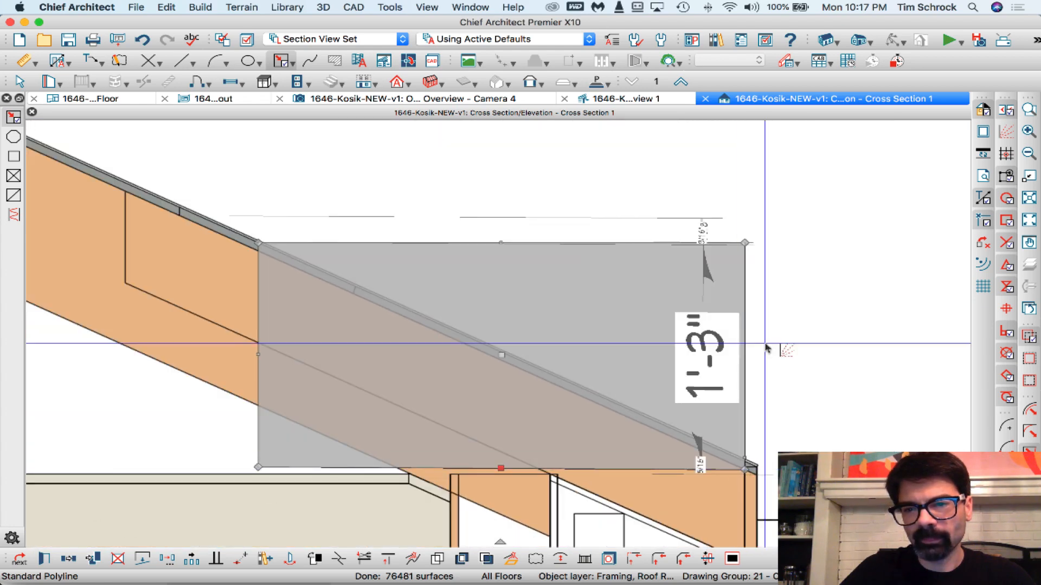
- Reshape the rectangle into a thin sloping sheathing profile along the roof by moving its outer upper and inner lower corners
drag(744, 242, 740, 446)
scroll(744, 467, up, 5)
scroll(745, 464, up, 3)
scroll(778, 408, down, 4)
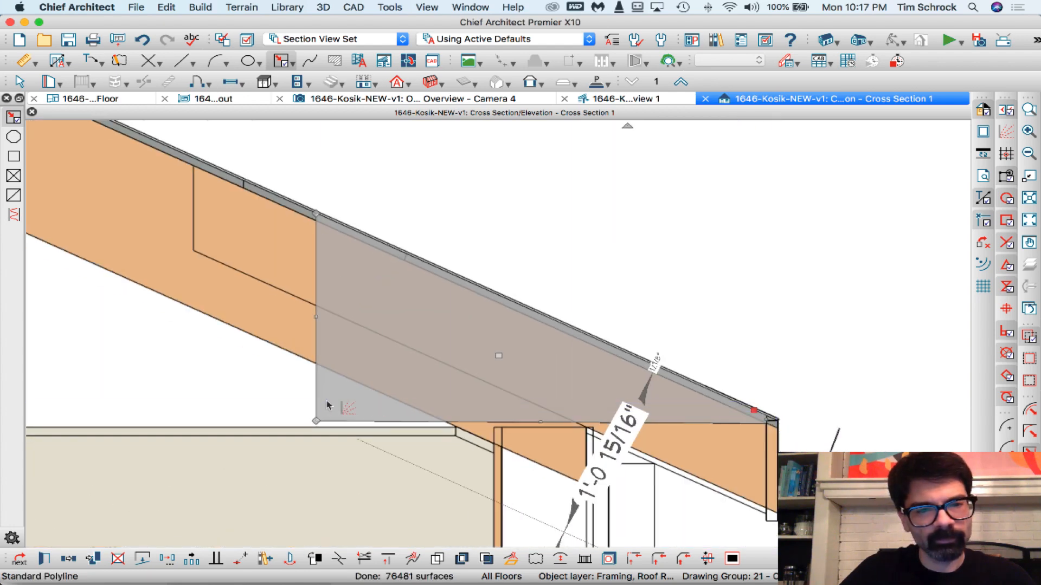
drag(317, 422, 313, 218)
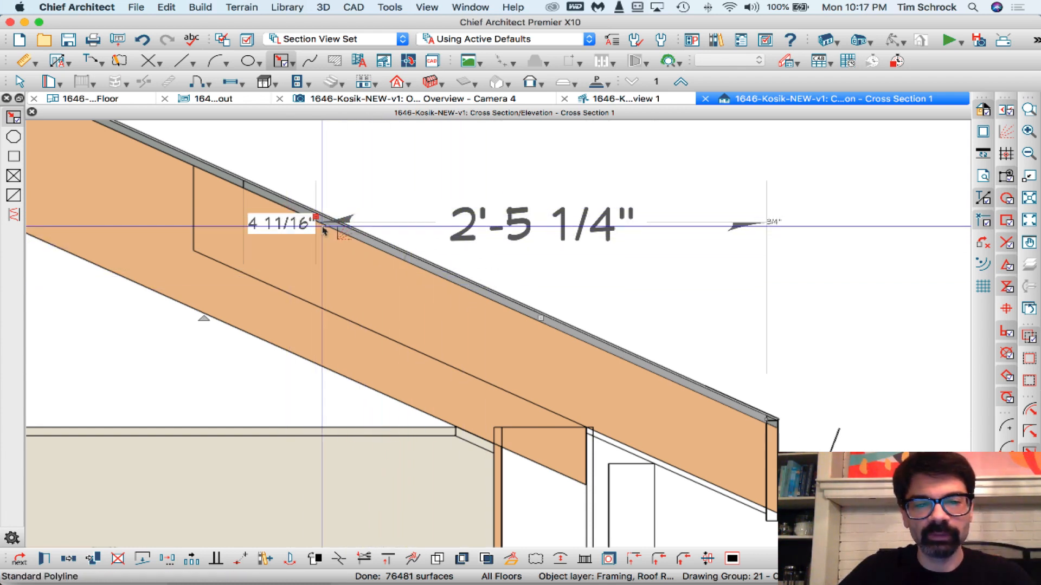
- Convert the sheathing polyline to a polyline solid with a thickness of 1"
click(510, 559)
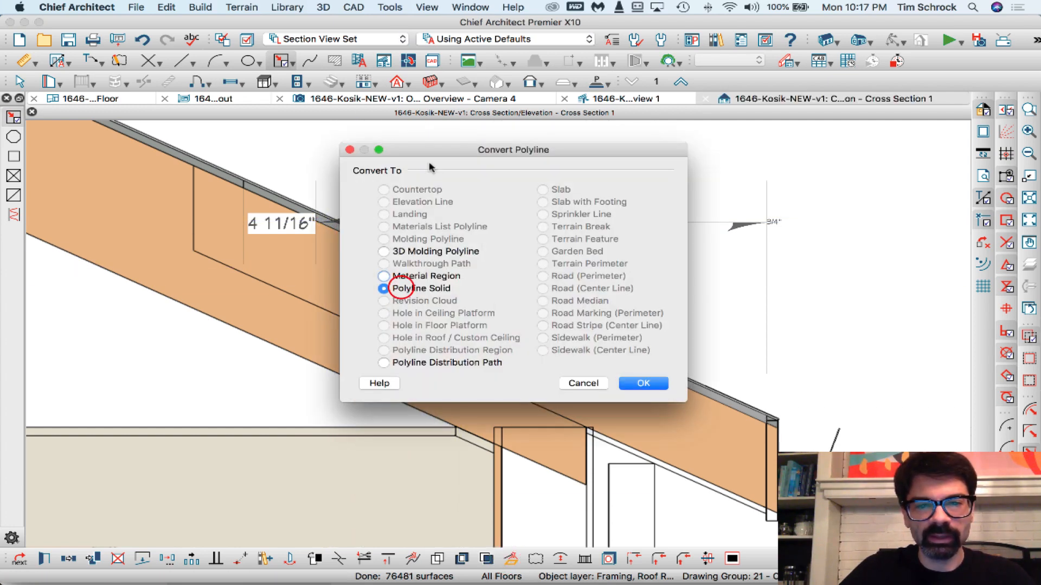
click(663, 384)
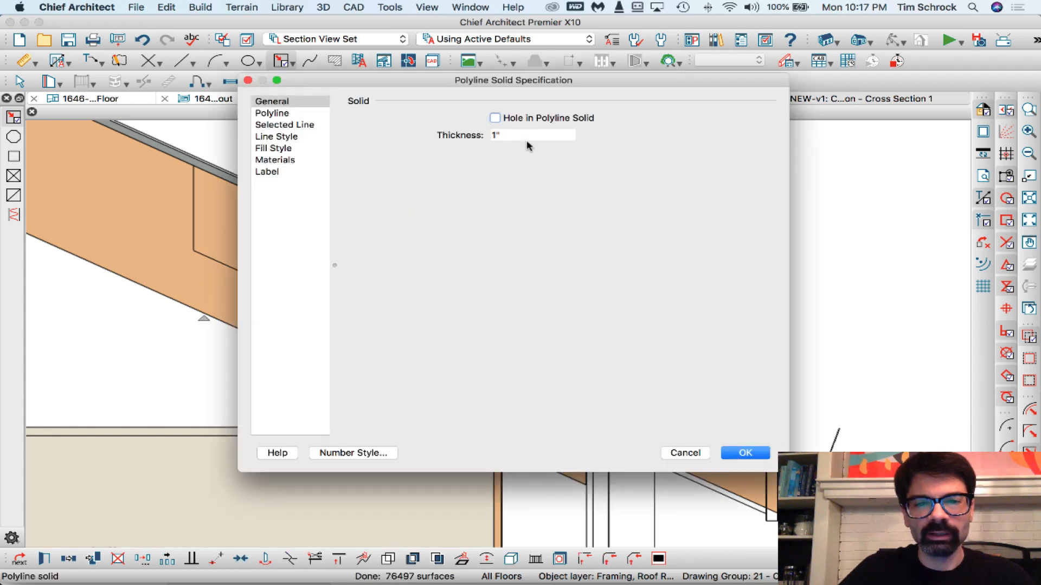
key(Return)
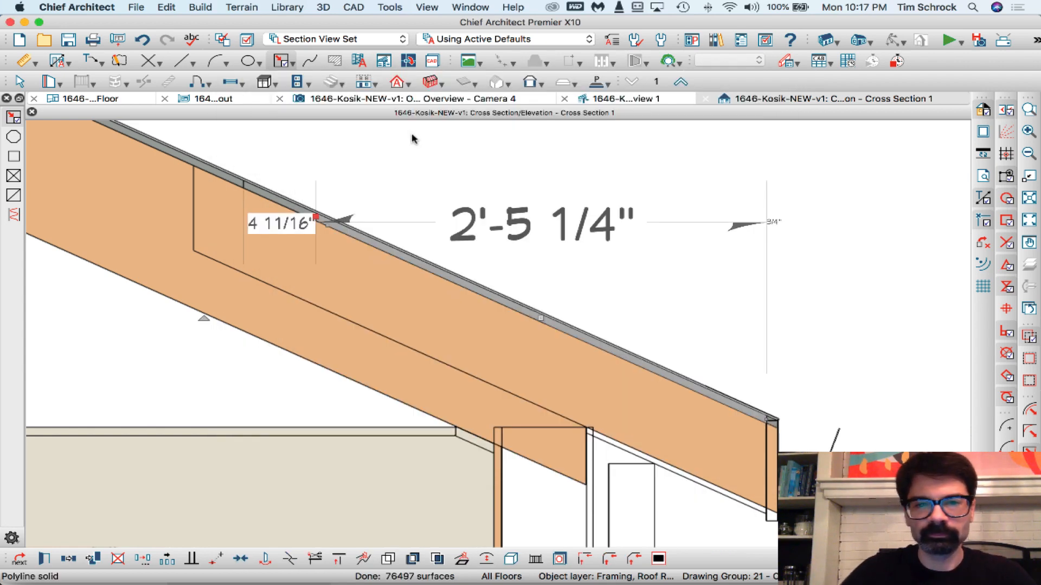
- Delete the new sheathing solid from the 1st Floor plan
click(89, 98)
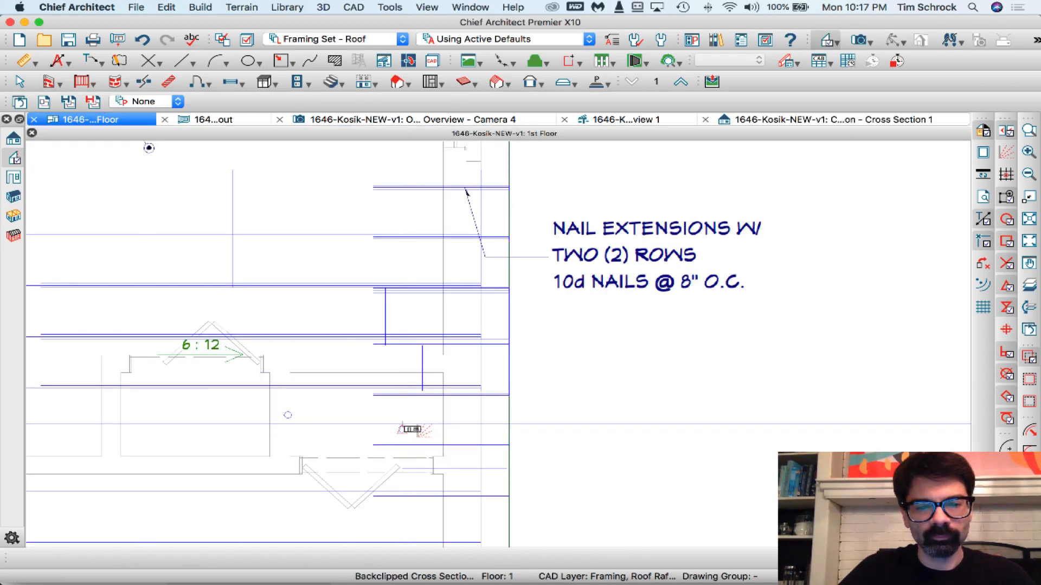
click(403, 427)
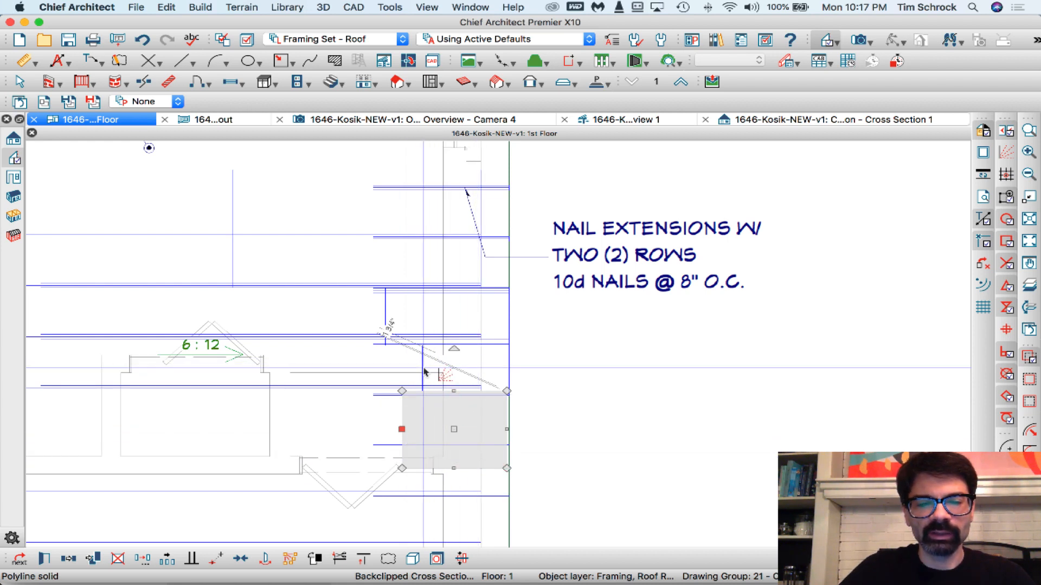
key(Delete)
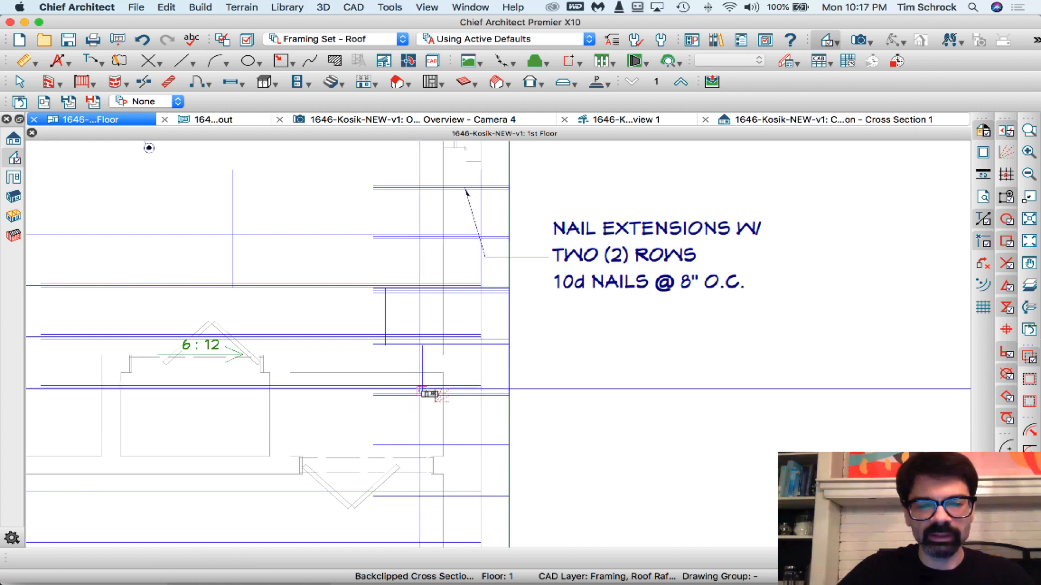
- Examine the existing sheathing polyline solids above the eave rafters in the plan by selecting them in turn
key(super+z)
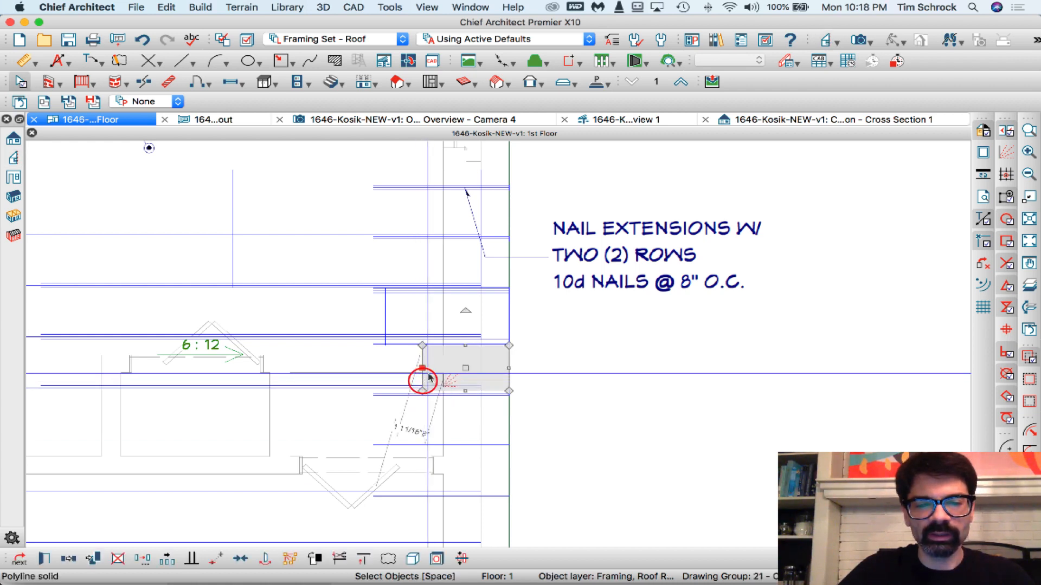
click(387, 314)
click(233, 266)
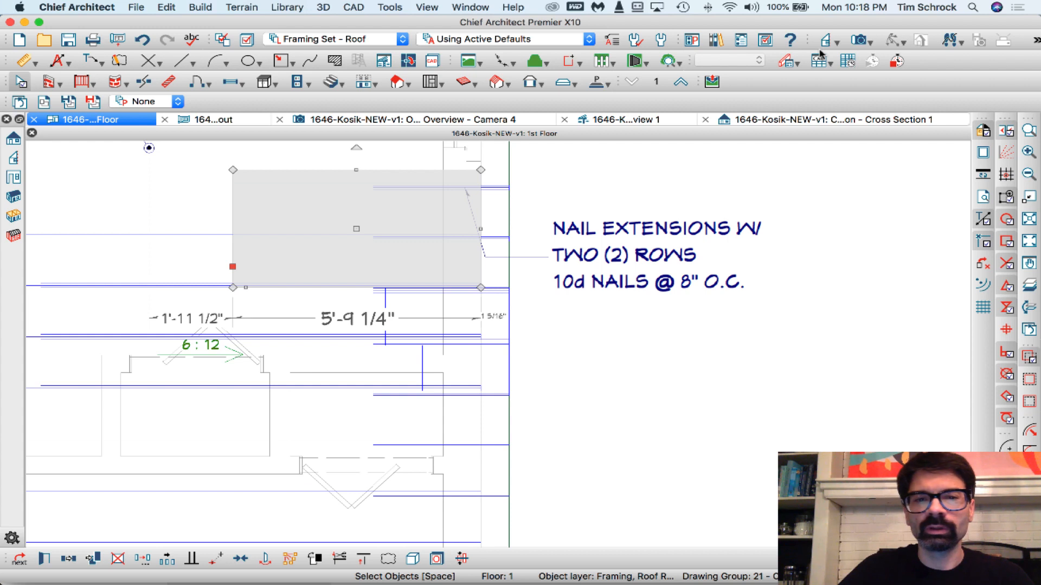
- Create an Orthographic Framing Overview showing the rafters and sheathing
click(837, 43)
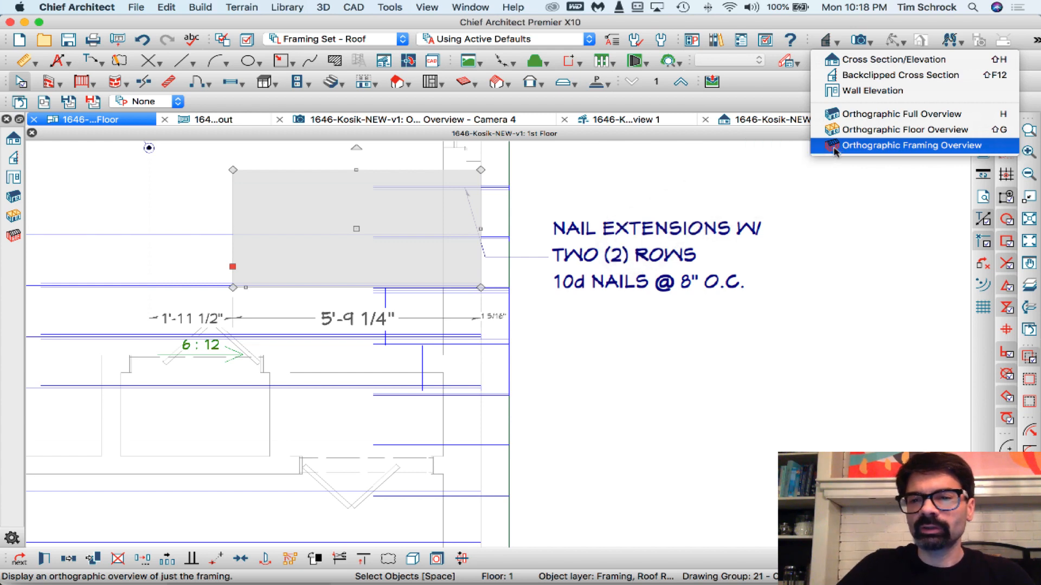
click(323, 8)
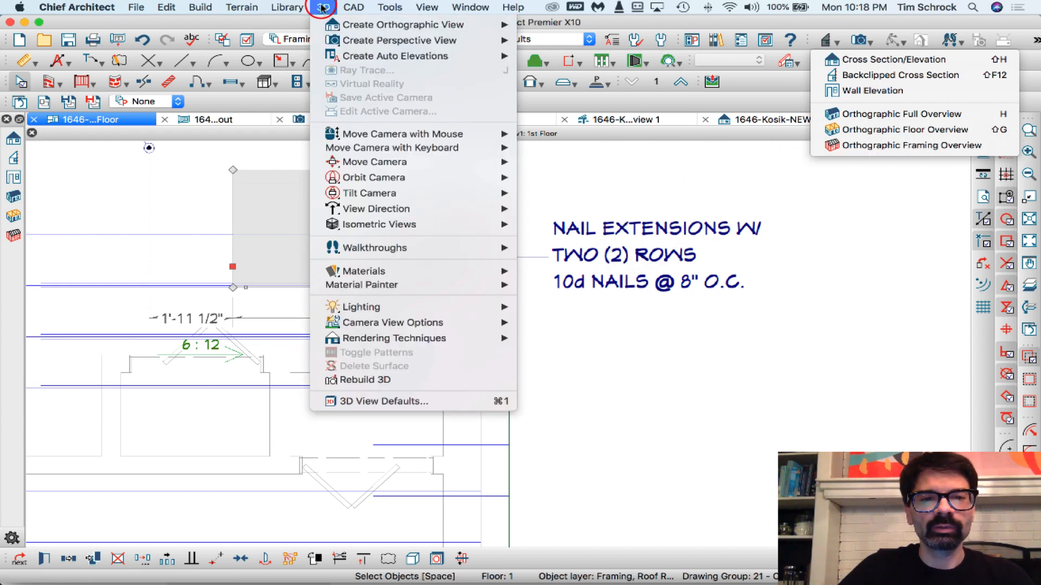
mouse_move(336, 26)
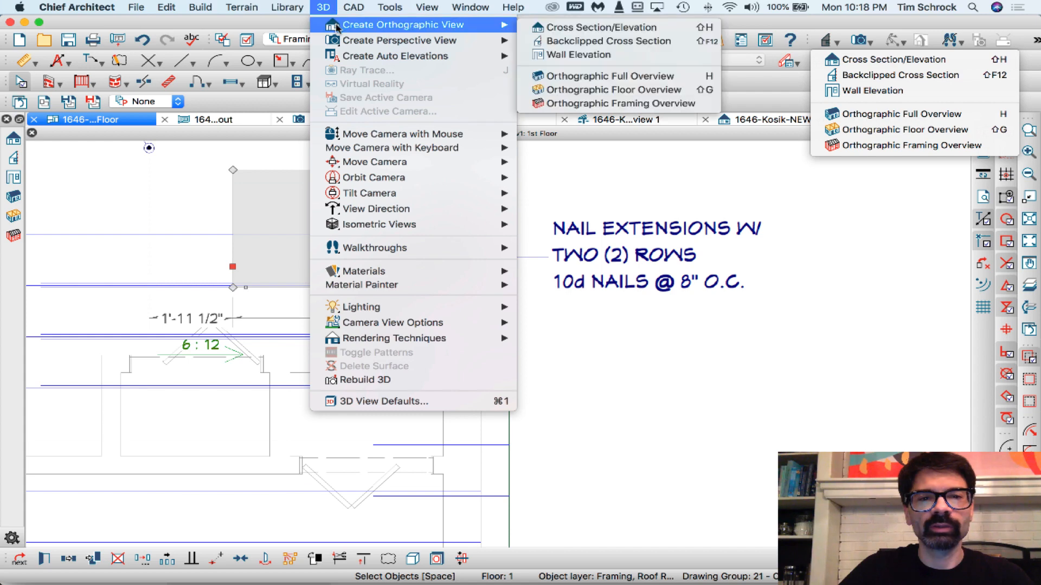
click(580, 104)
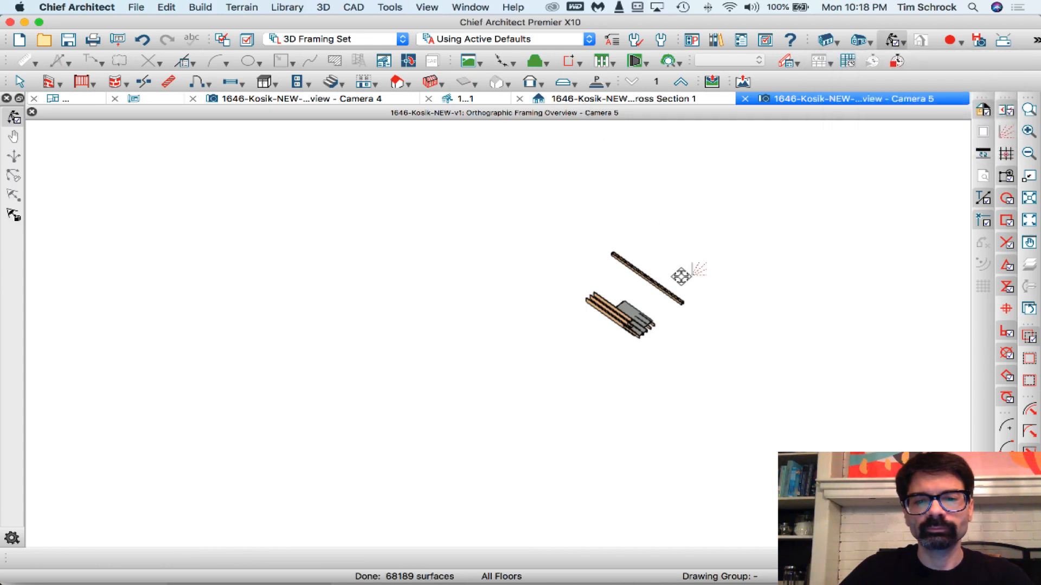
scroll(679, 298, up, 4)
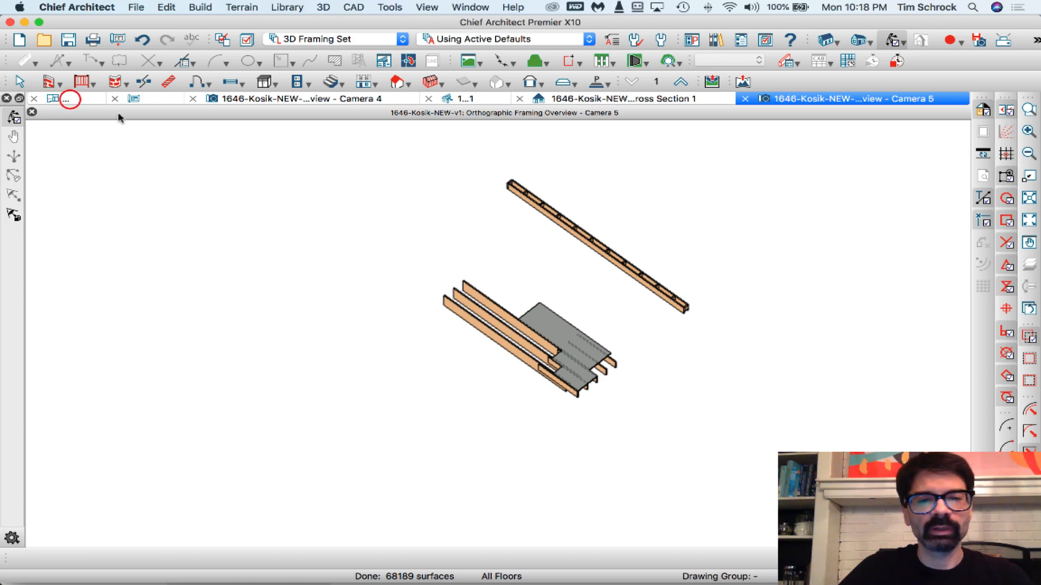
- Delete the ladder framing along the upper gable in the 1st Floor plan
click(65, 99)
scroll(530, 354, down, 5)
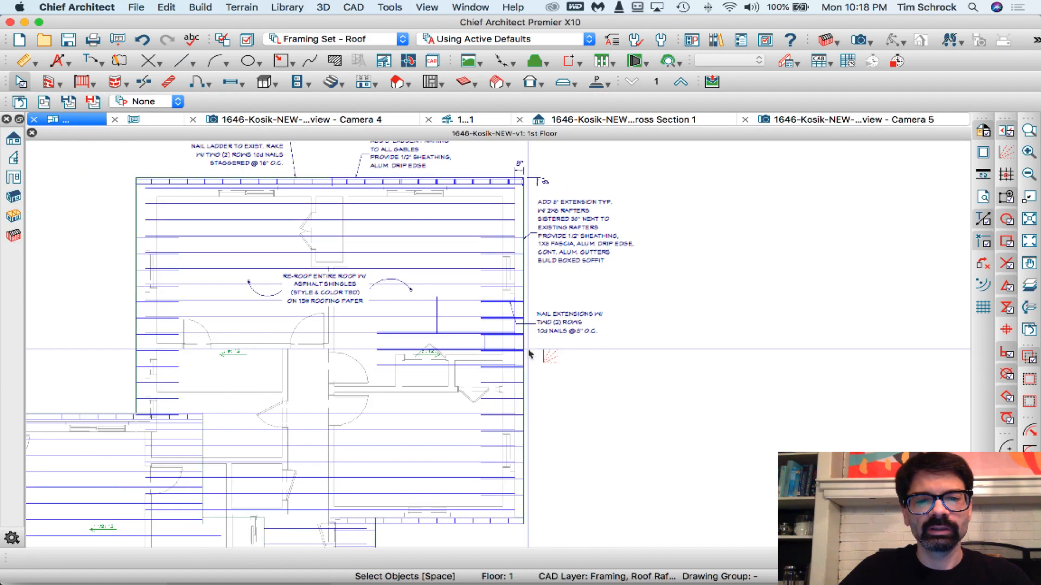
scroll(495, 209, up, 3)
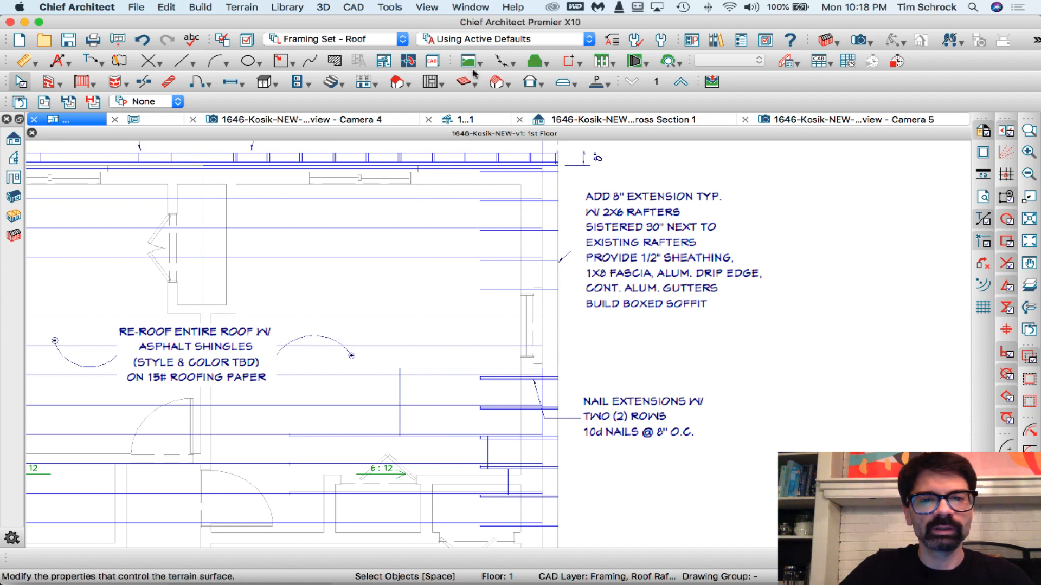
click(496, 81)
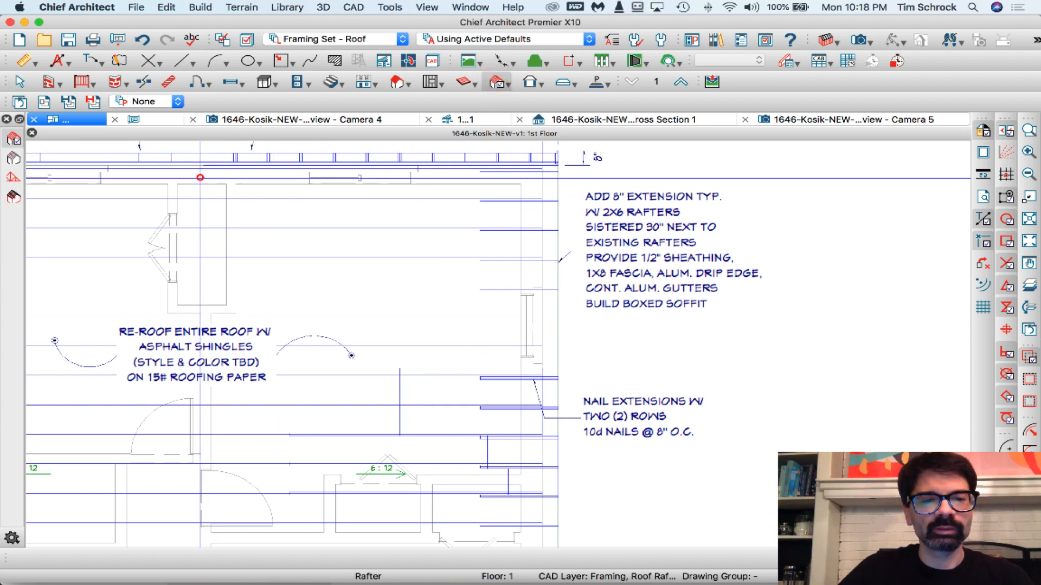
drag(200, 178, 625, 130)
key(Delete)
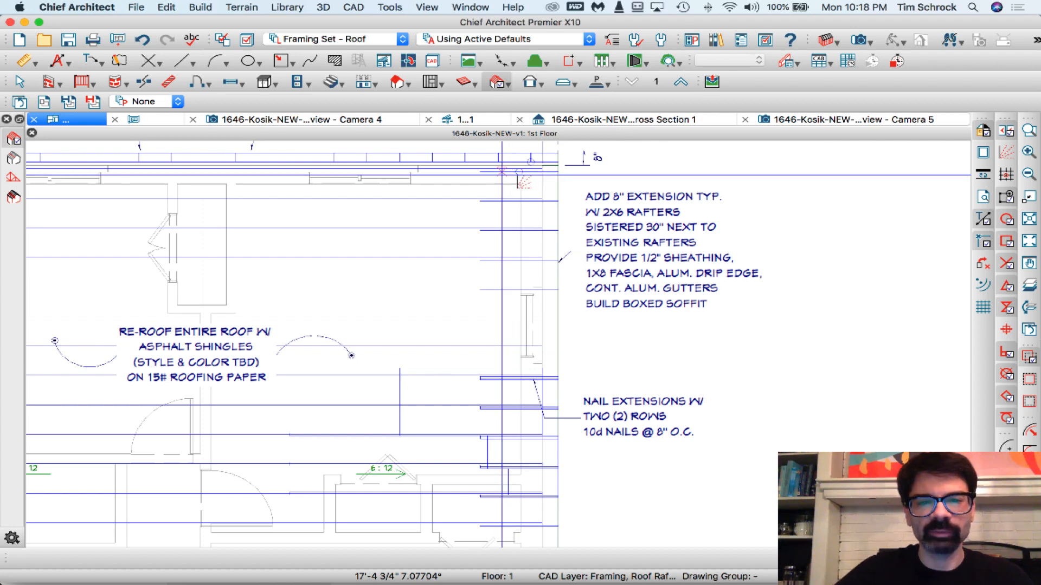
- Return to the orthographic framing overview and examine the remaining rafters and sheathing up close
scroll(539, 174, down, 2)
scroll(525, 342, up, 4)
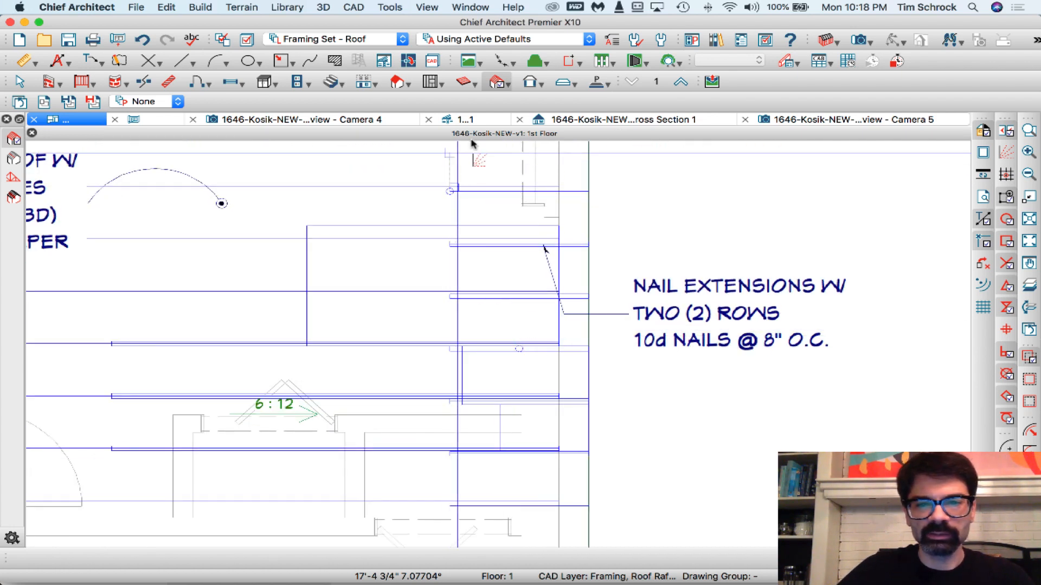
click(817, 120)
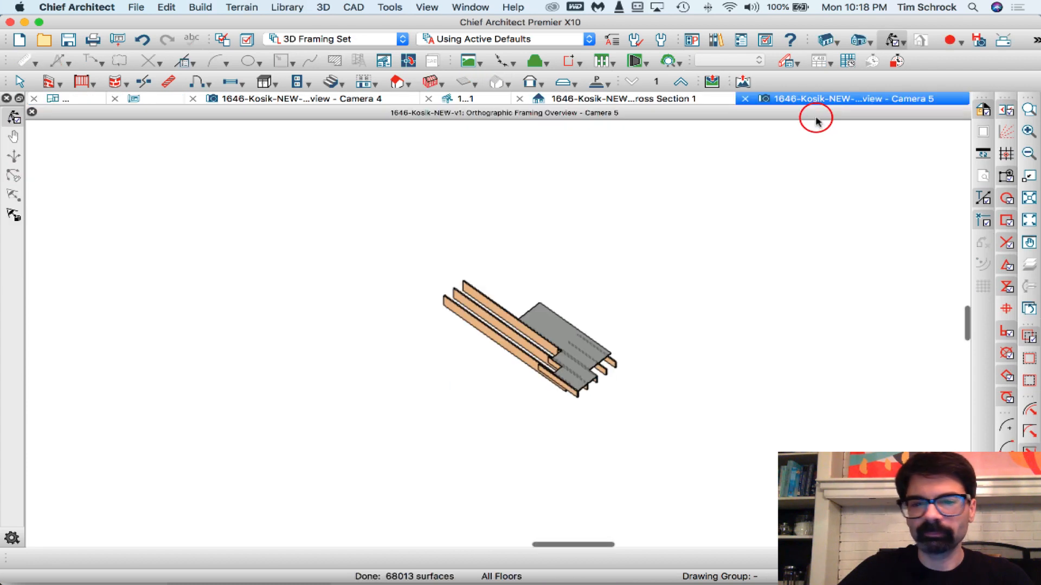
scroll(591, 372, up, 4)
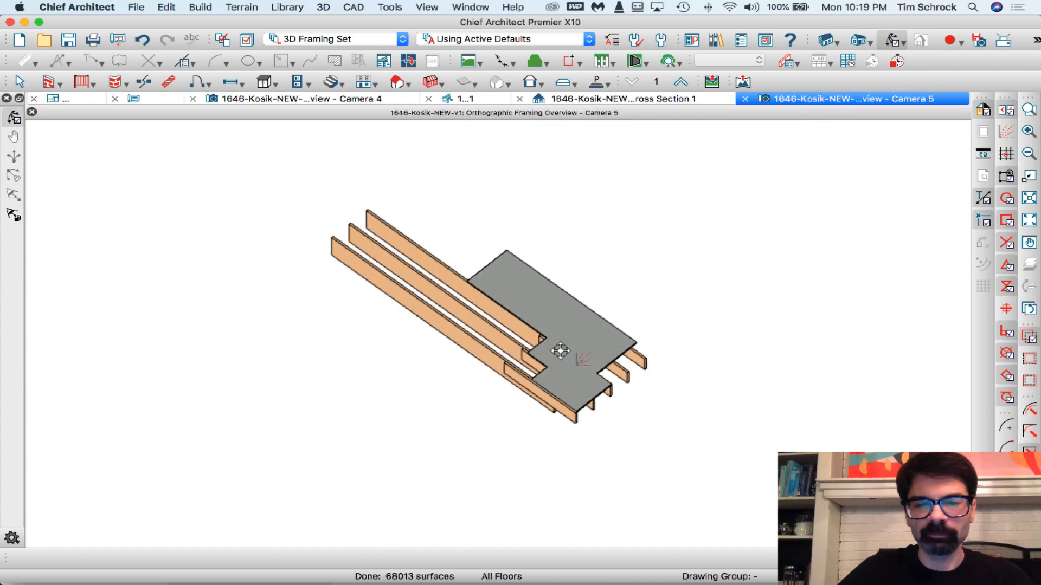
- Create a CAD detail from the orthographic framing overview, with the rafters and sheathing angled to show the sistered extensions
mouse_move(562, 350)
mouse_down()
mouse_move(577, 321)
mouse_move(602, 315)
mouse_move(580, 308)
mouse_up()
scroll(576, 321, up, 4)
scroll(579, 309, up, 2)
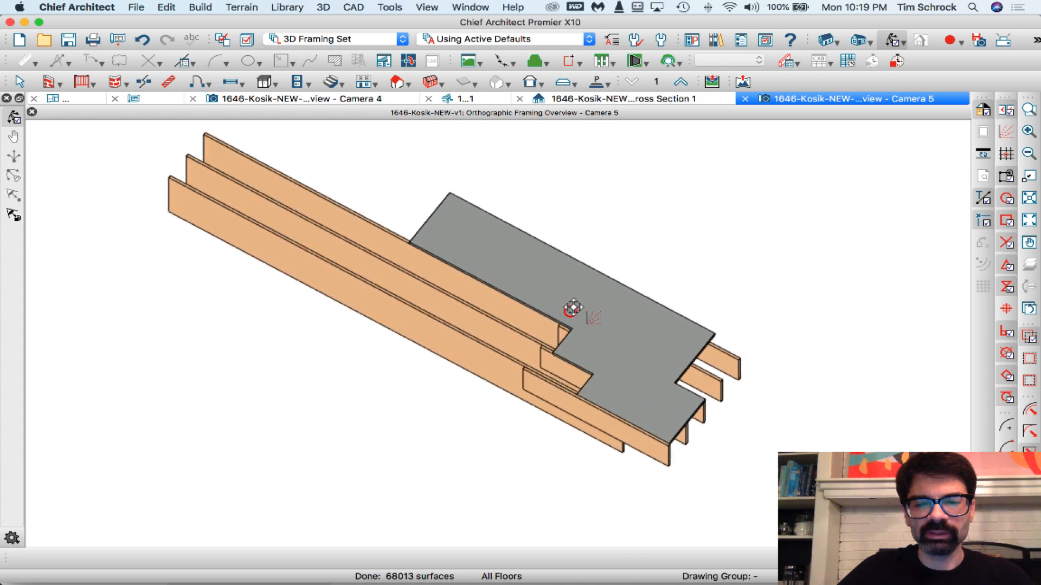
scroll(587, 275, up, 2)
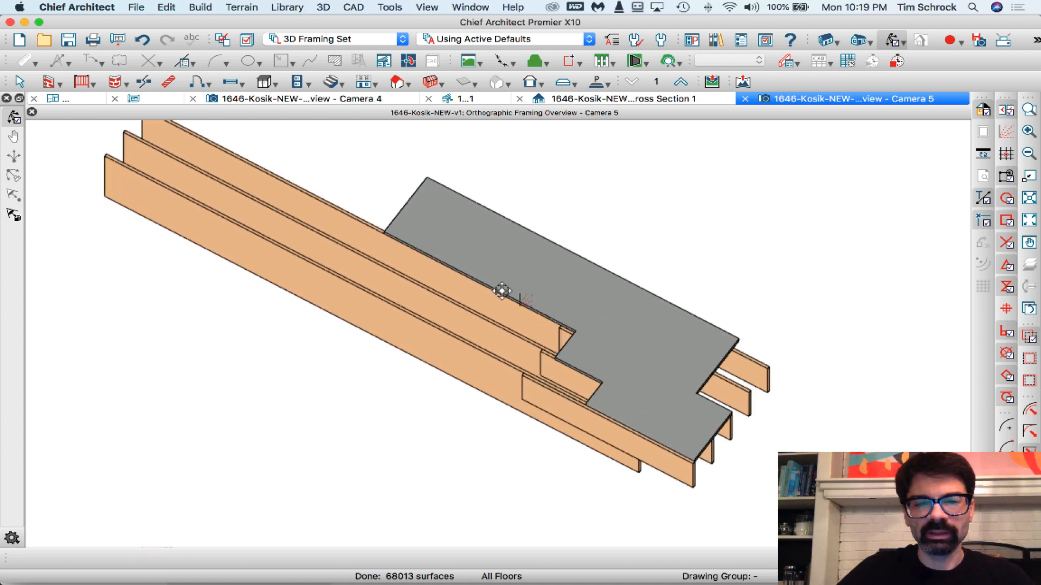
middle_drag(502, 291, 513, 325)
drag(538, 343, 538, 341)
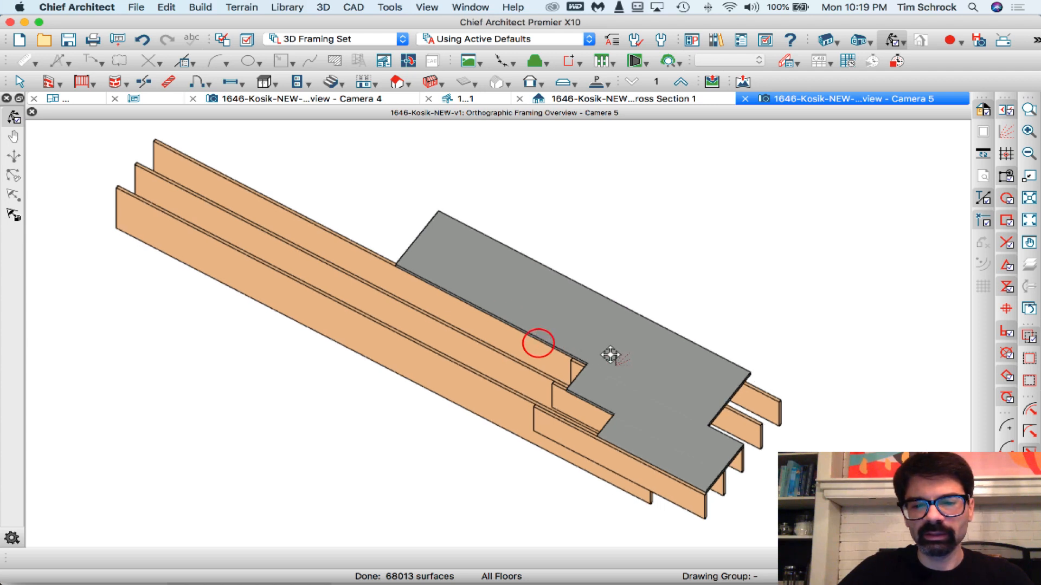
scroll(618, 357, up, 1)
drag(611, 355, 621, 358)
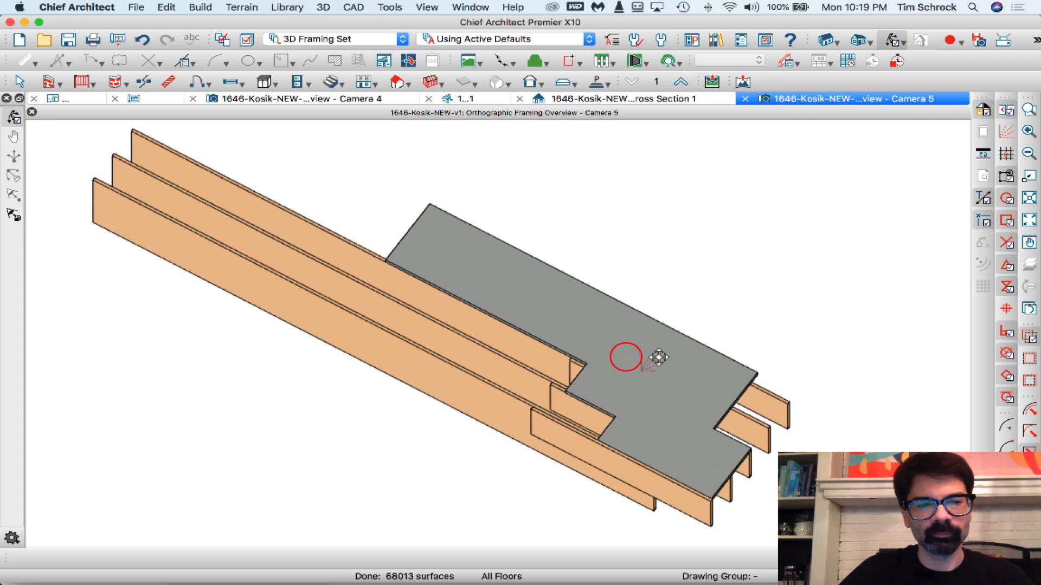
drag(659, 357, 637, 358)
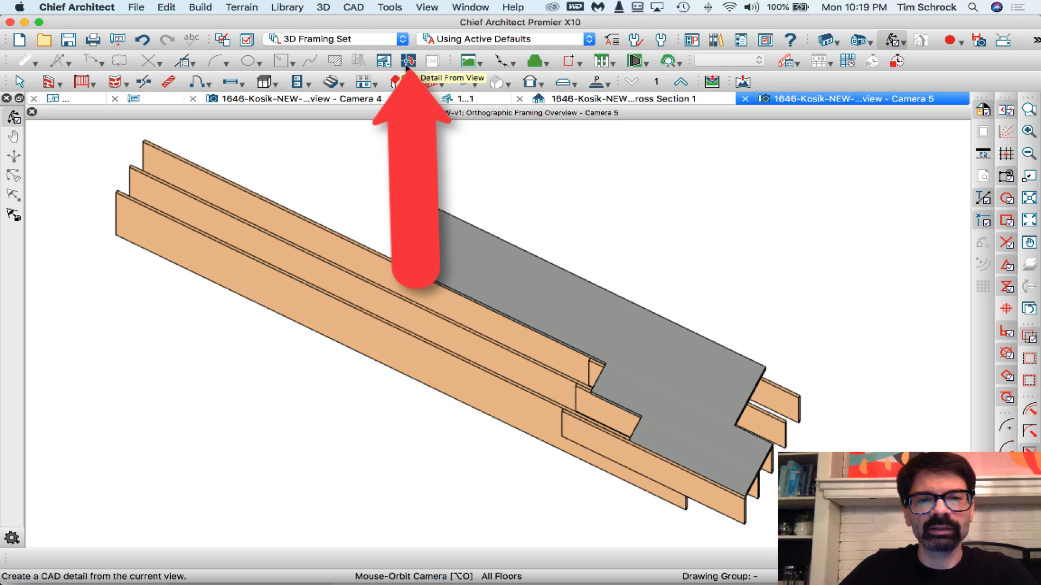
click(382, 7)
mouse_move(351, 7)
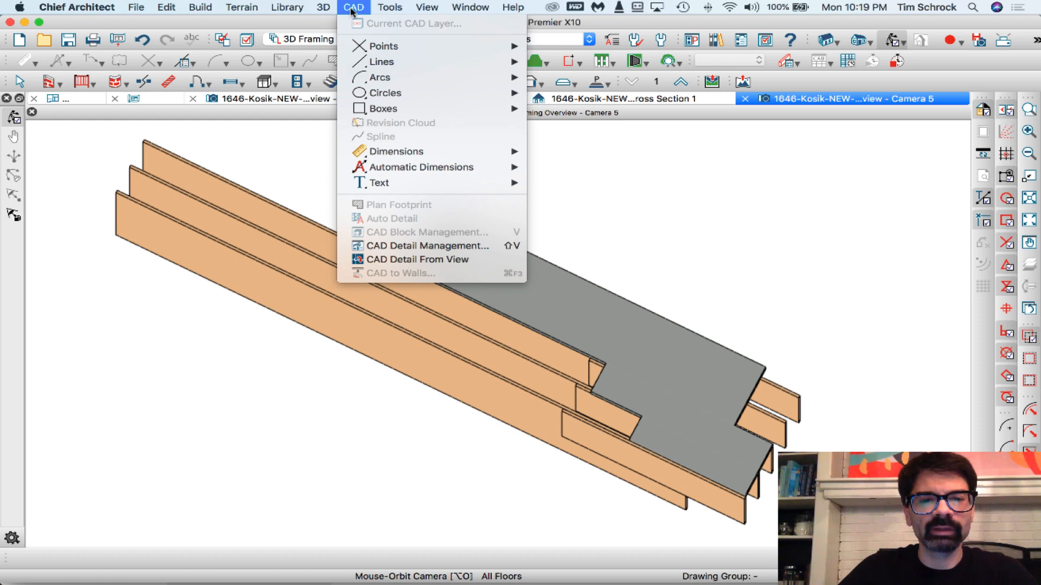
click(397, 261)
key(w)
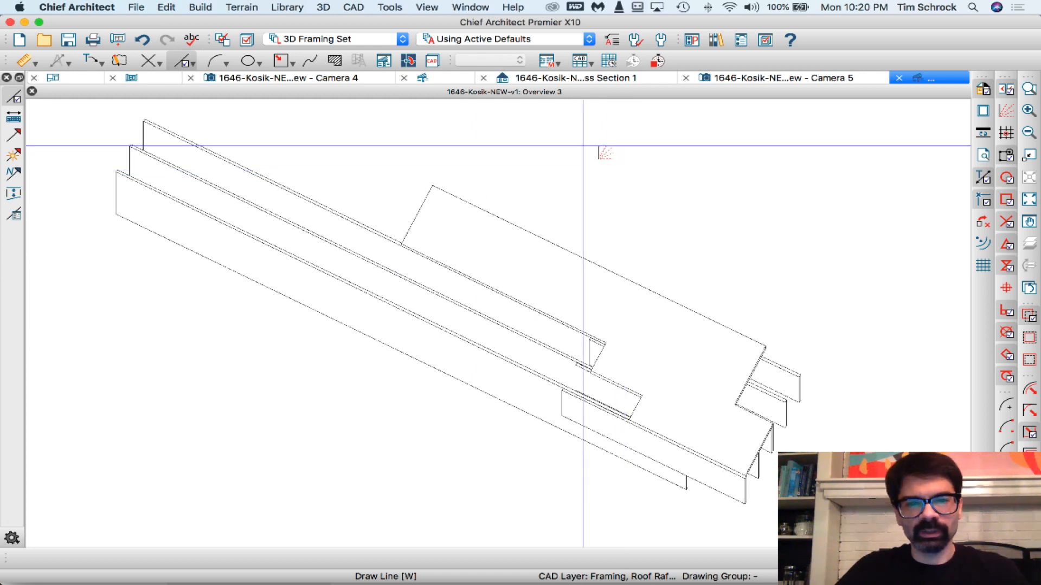
- Close the Camera 5, Cross Section 1 and Camera 4 views
click(688, 79)
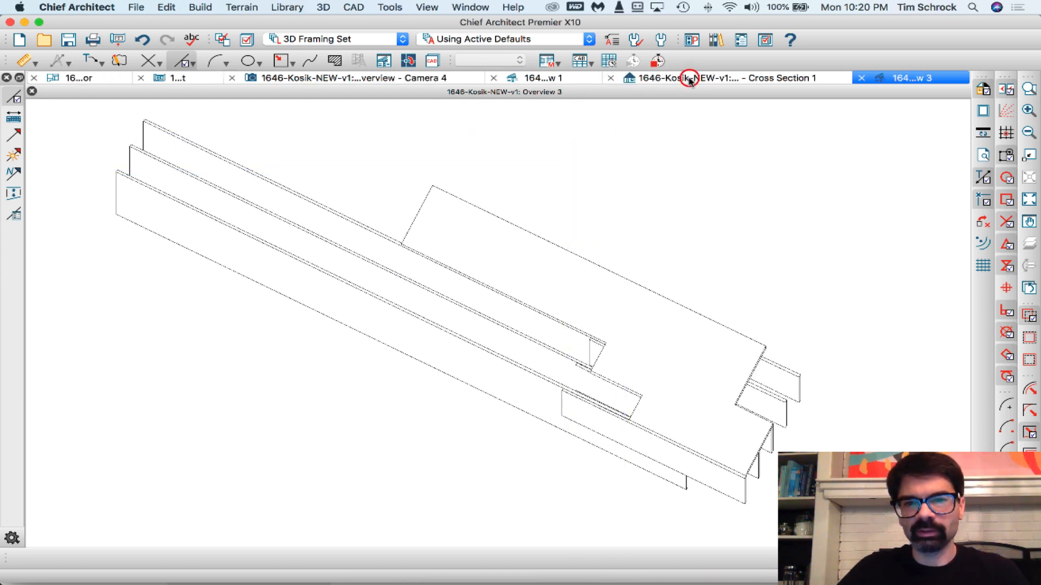
click(610, 79)
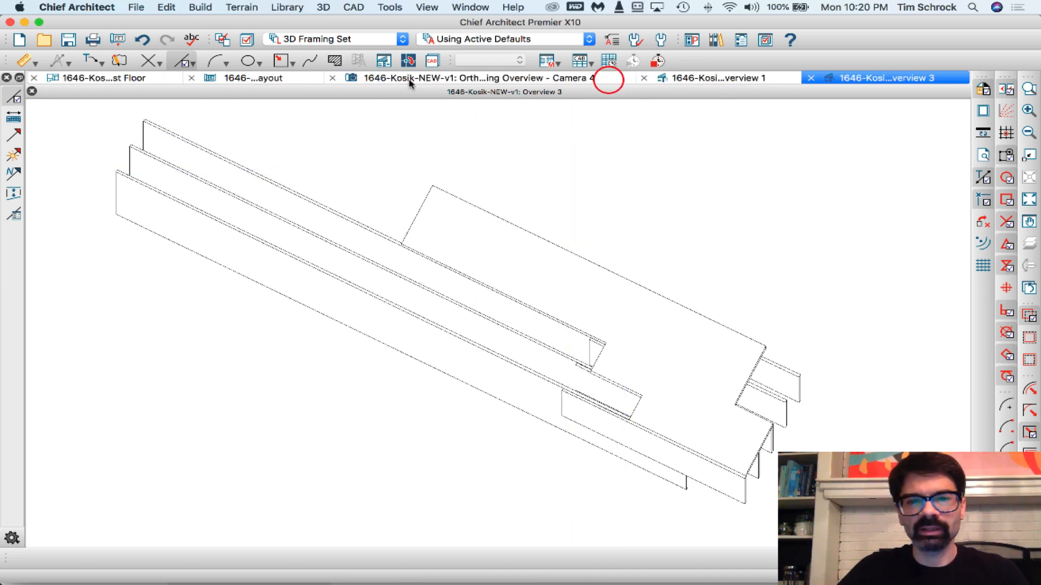
click(333, 81)
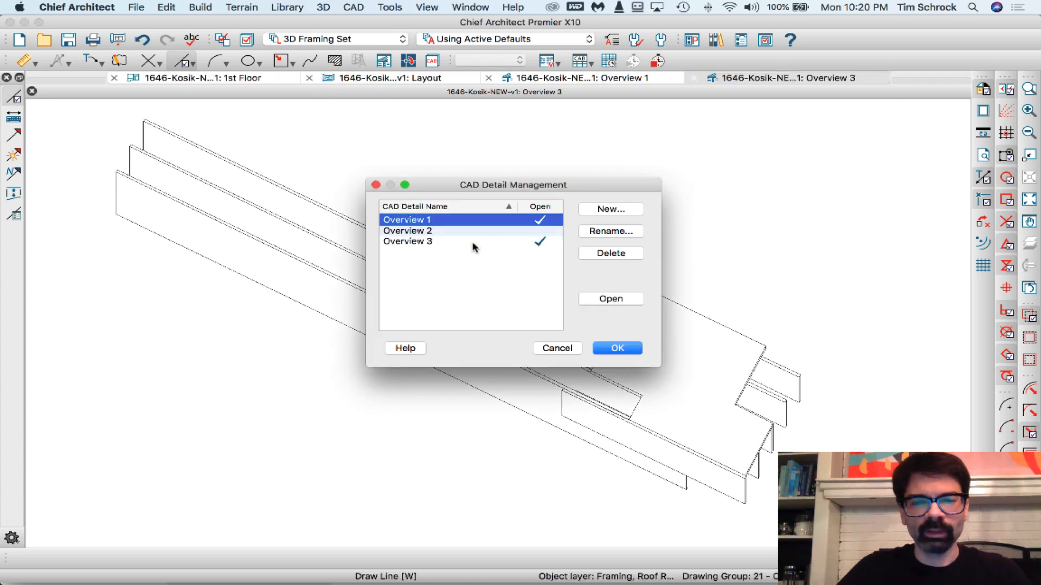
- Open the annotated Overview 2 CAD detail as a reference and close the Overview 1 detail
double_click(461, 230)
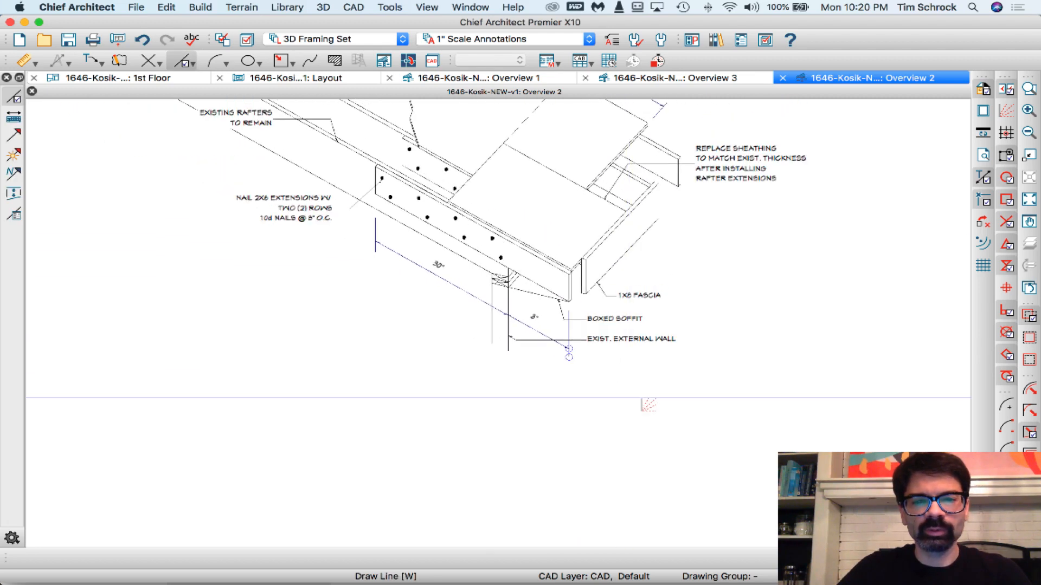
scroll(574, 232, up, 3)
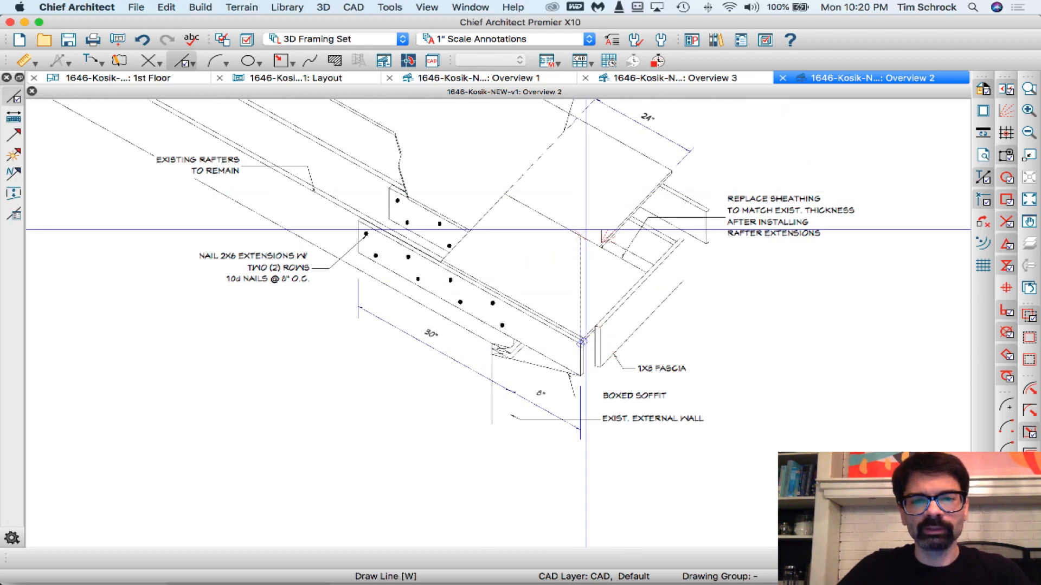
click(390, 79)
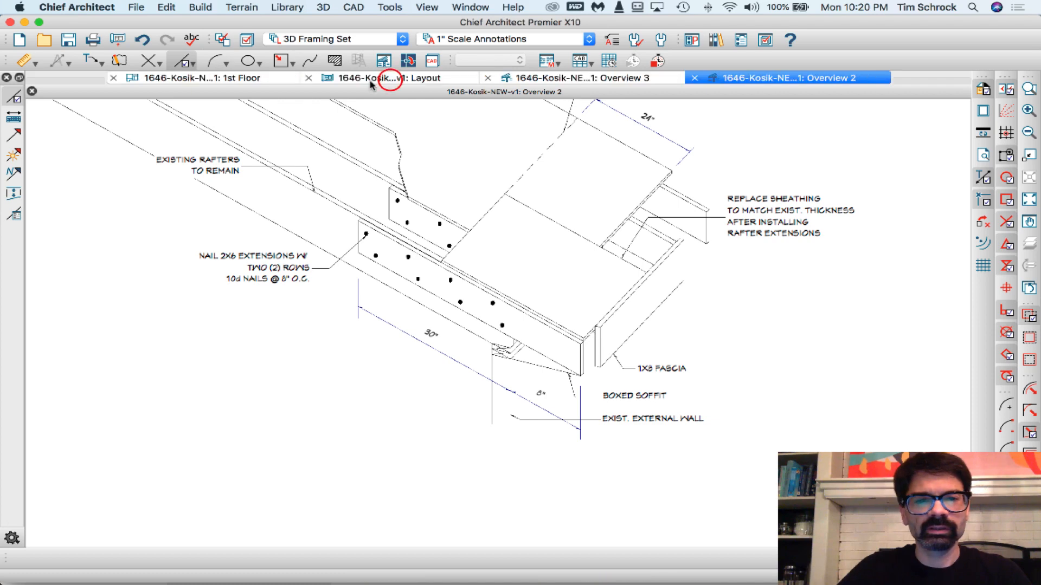
- Tile the open windows and group the 1st Floor plan and layout as tabs beside the Overview 2 and Overview 3 details
click(386, 62)
click(576, 345)
key(shift+F4)
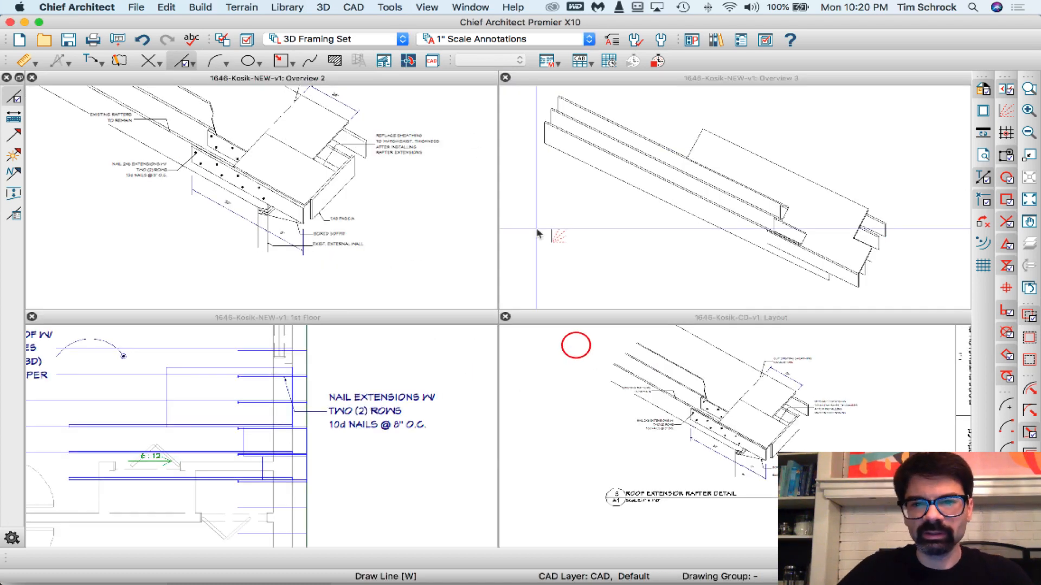
click(548, 319)
drag(504, 274, 360, 325)
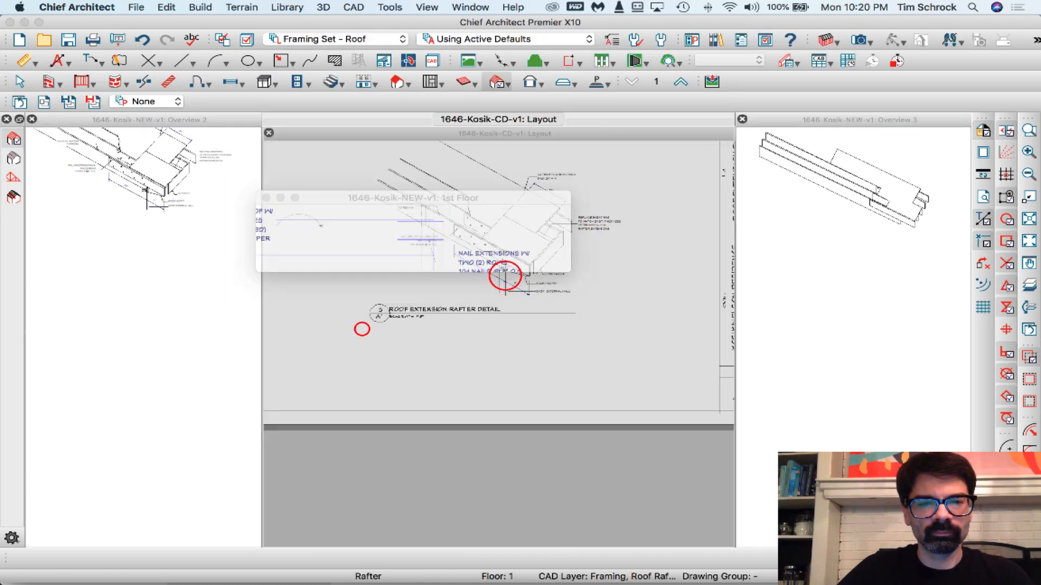
click(180, 120)
mouse_move(181, 119)
mouse_down()
mouse_move(477, 87)
mouse_move(498, 122)
mouse_up()
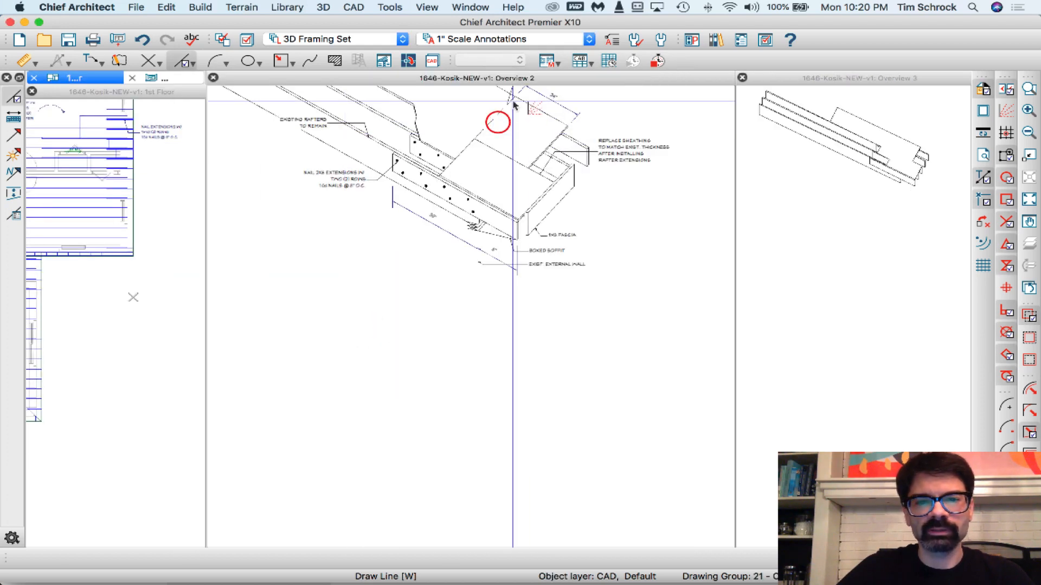
- Widen the Overview 3 detail window beside the Overview 2 reference
scroll(924, 197, up, 5)
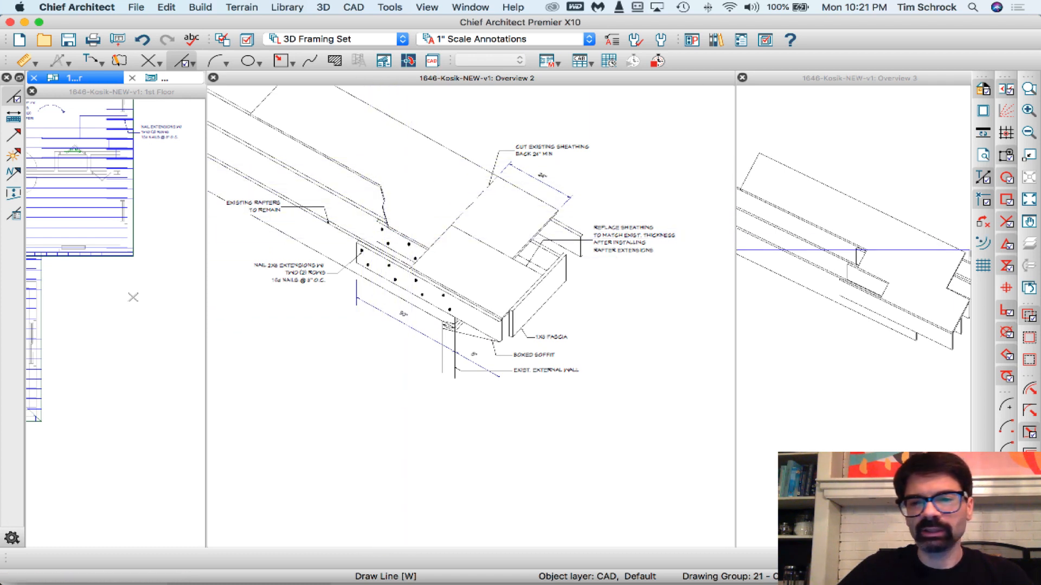
scroll(870, 250, up, 4)
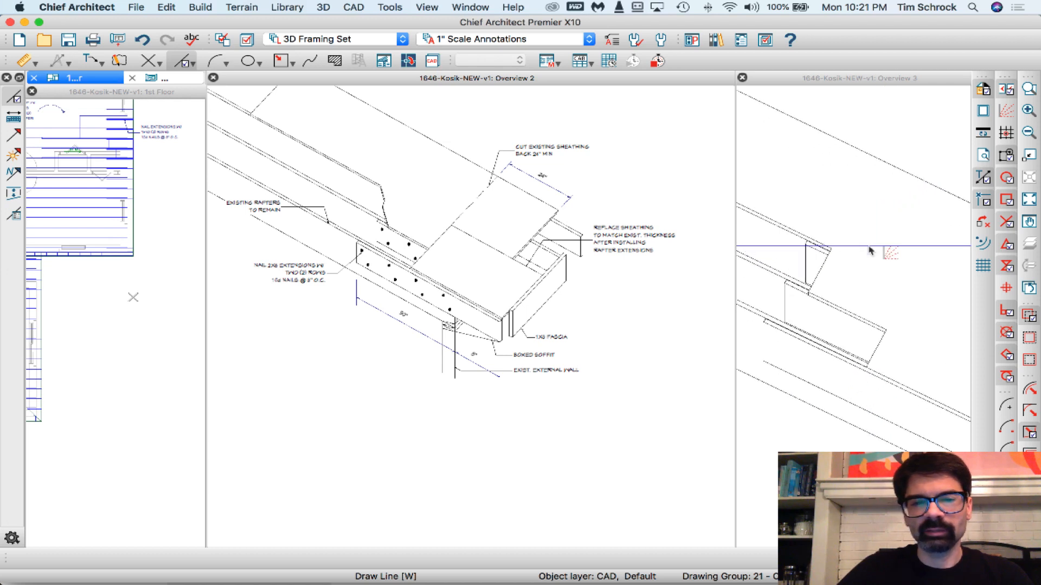
scroll(855, 252, up, 2)
scroll(902, 297, down, 2)
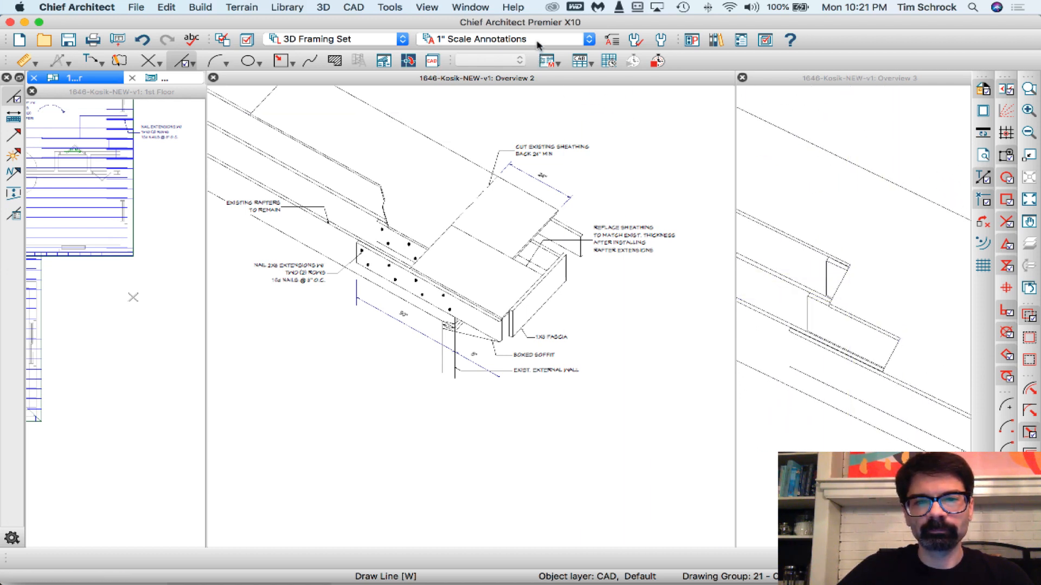
scroll(838, 305, up, 3)
click(840, 295)
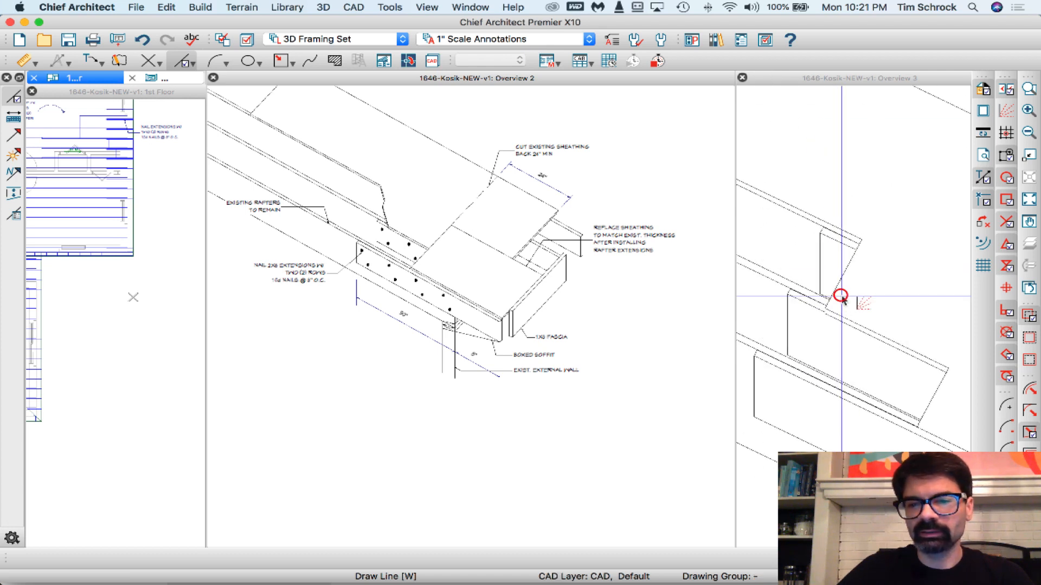
drag(735, 210, 581, 217)
- Draw a jagged break-line polyline across the rear rafter in Overview 3, from its lower corner by the sheathing notch to its upper edge
scroll(908, 189, down, 2)
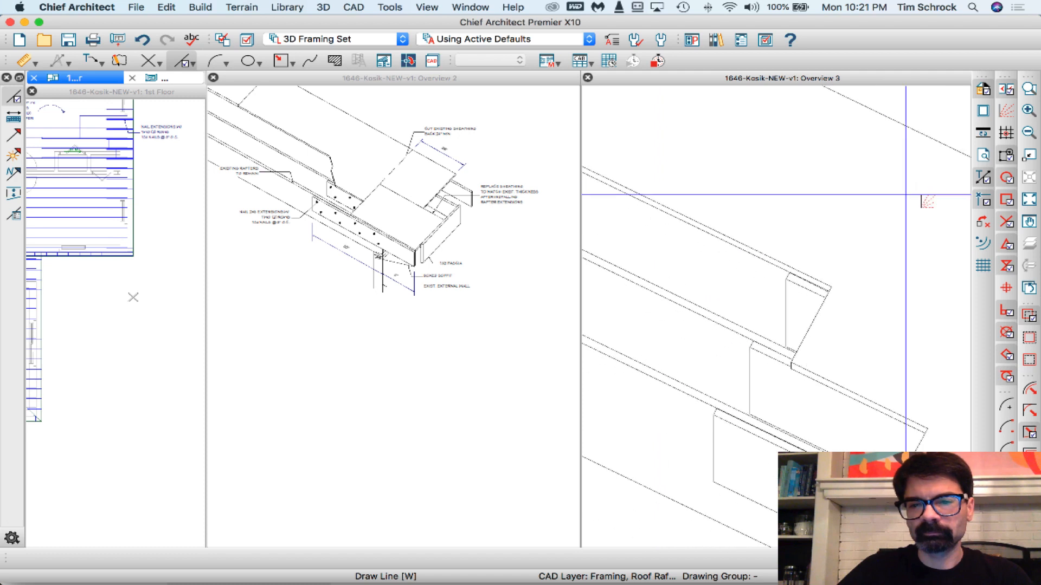
click(790, 365)
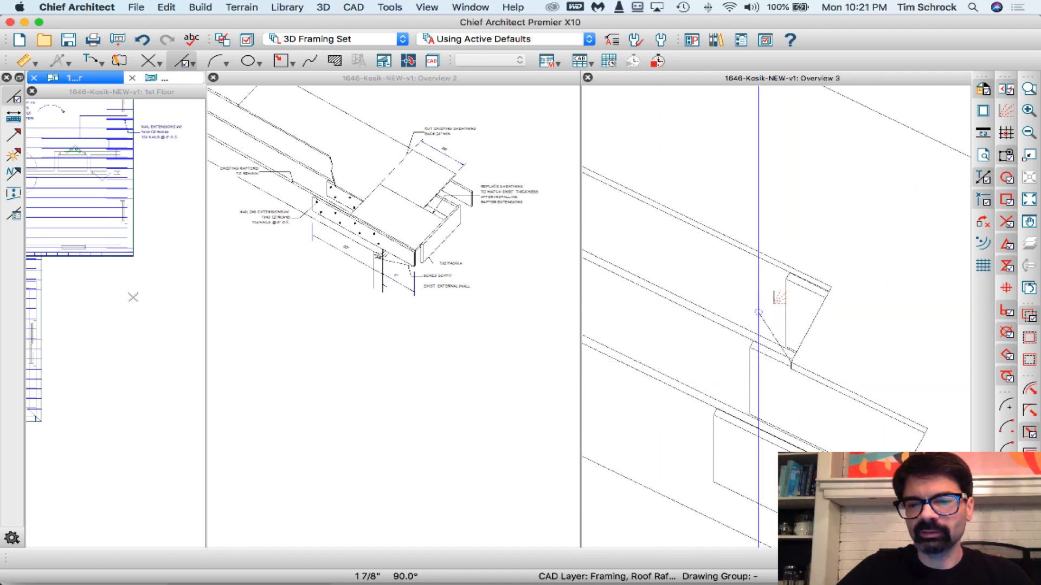
click(758, 312)
click(759, 286)
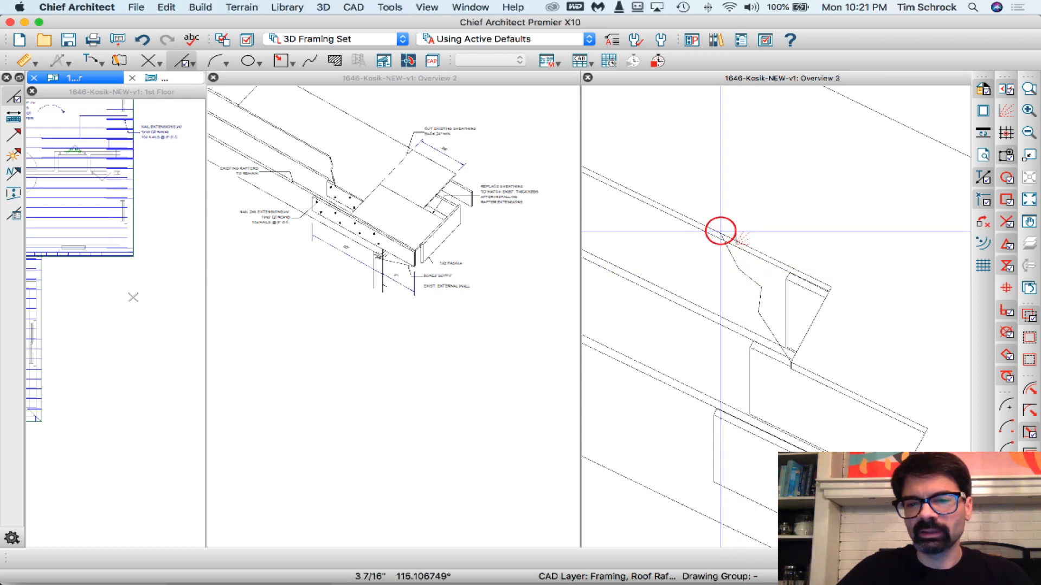
double_click(720, 233)
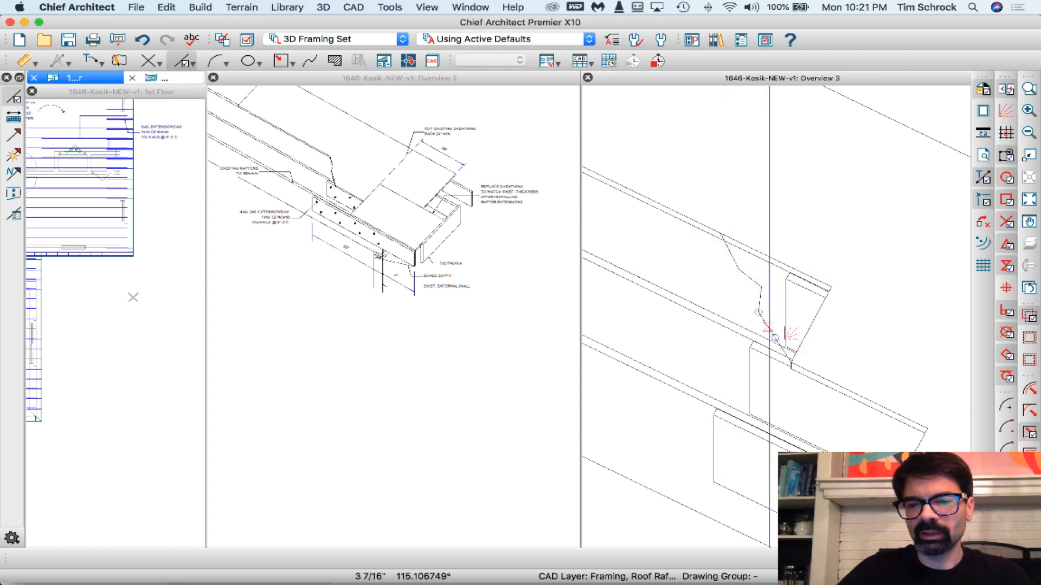
- Copy the break line point to point, from the corner at its lower end to the adjacent rafter edge just below
click(769, 325)
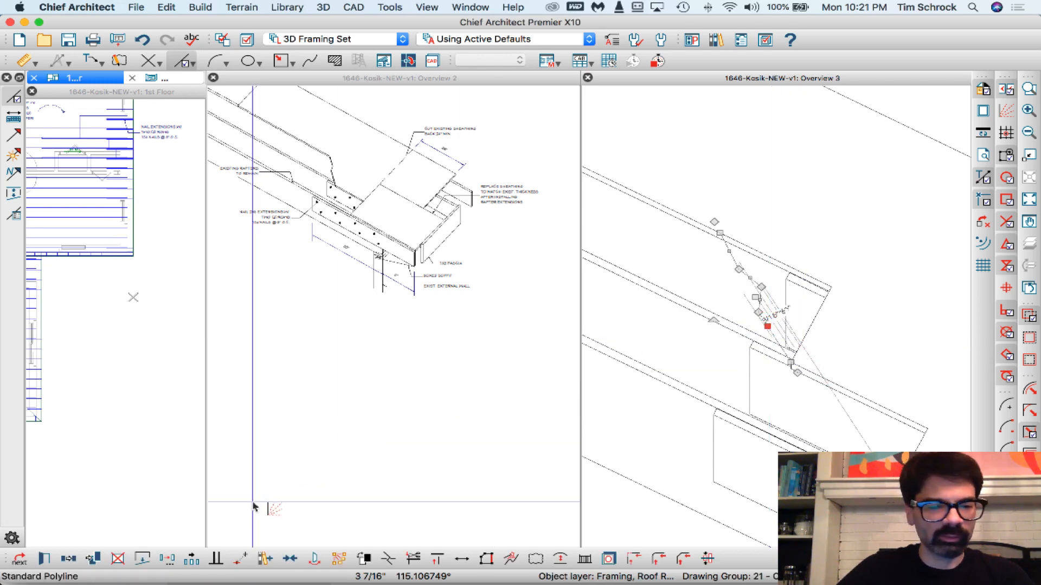
click(69, 558)
scroll(795, 382, up, 4)
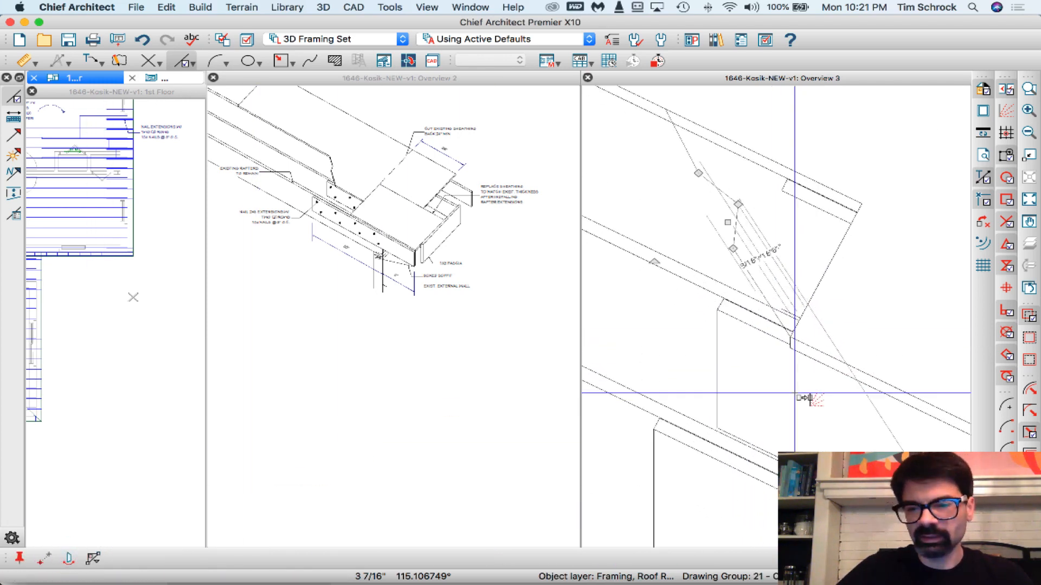
click(777, 324)
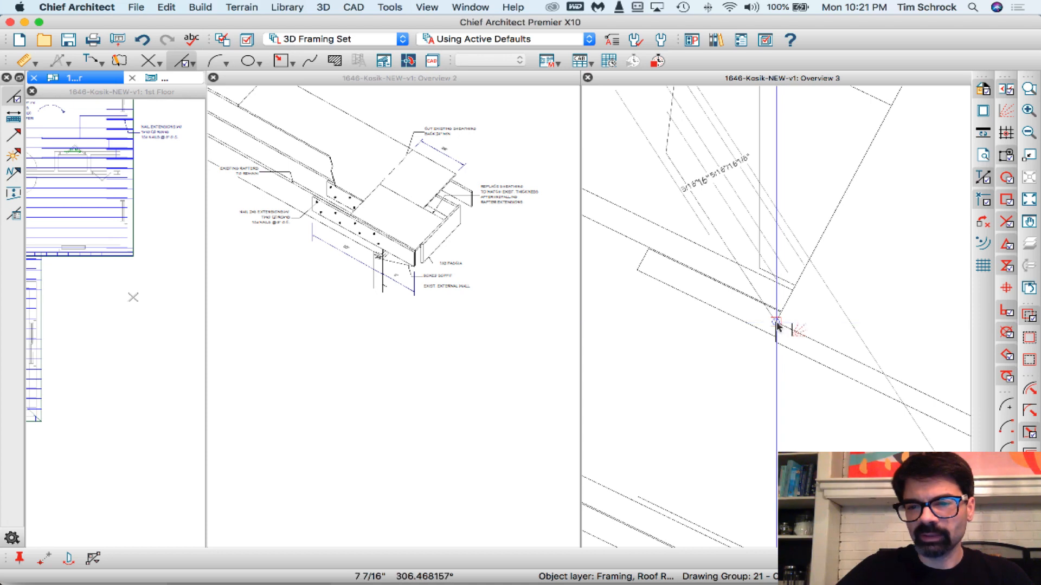
click(776, 323)
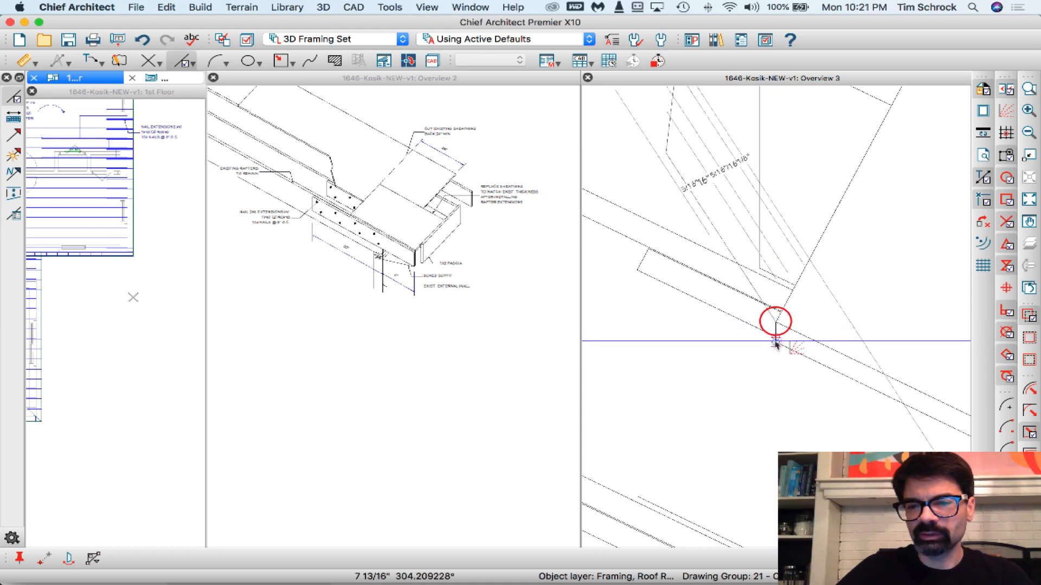
click(774, 342)
scroll(797, 415, down, 3)
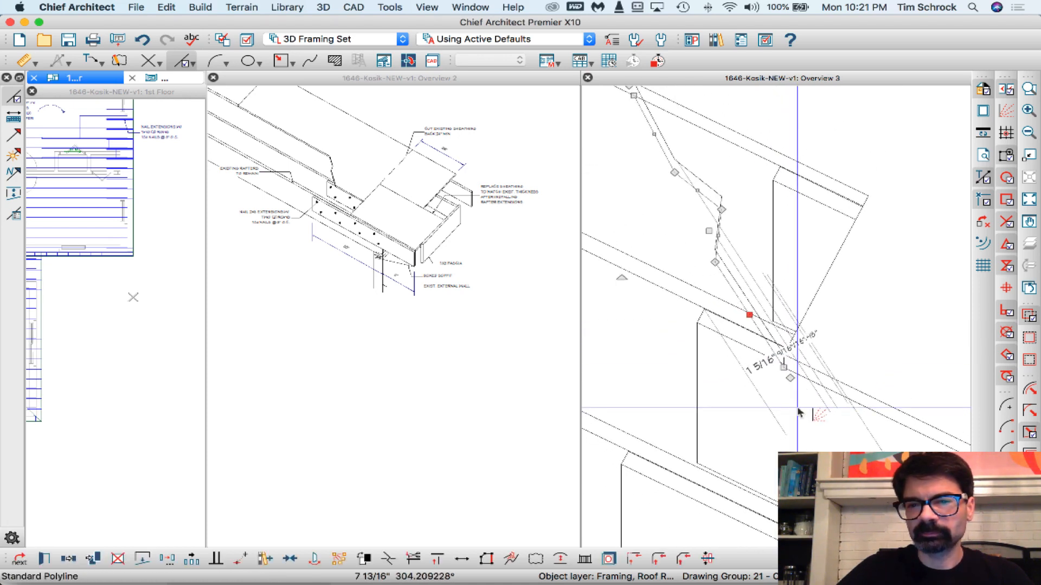
- Shorten the rear rafter's two parallel upper edge lines so they end at the break lines
scroll(742, 260, up, 2)
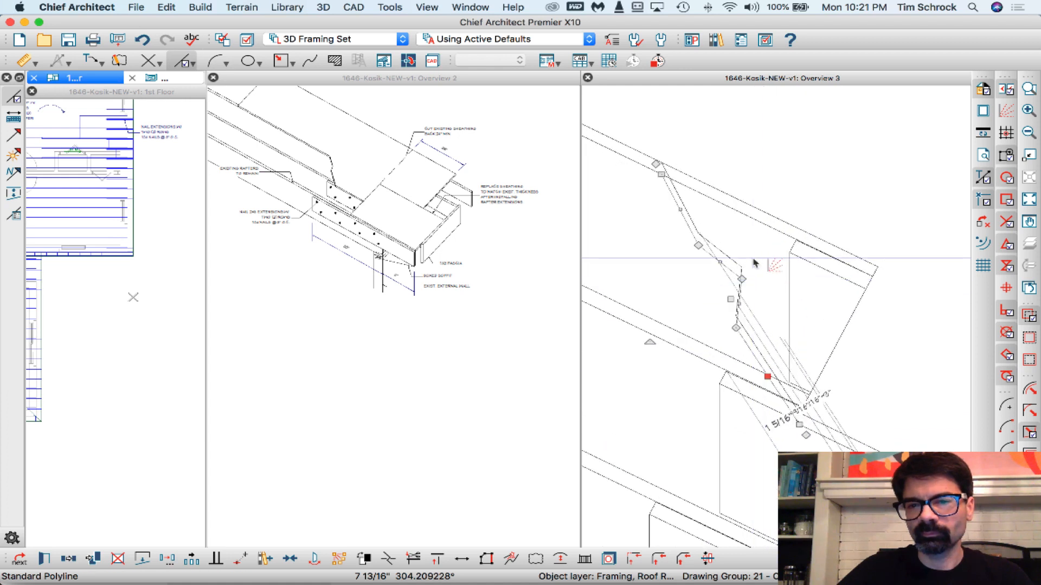
click(711, 187)
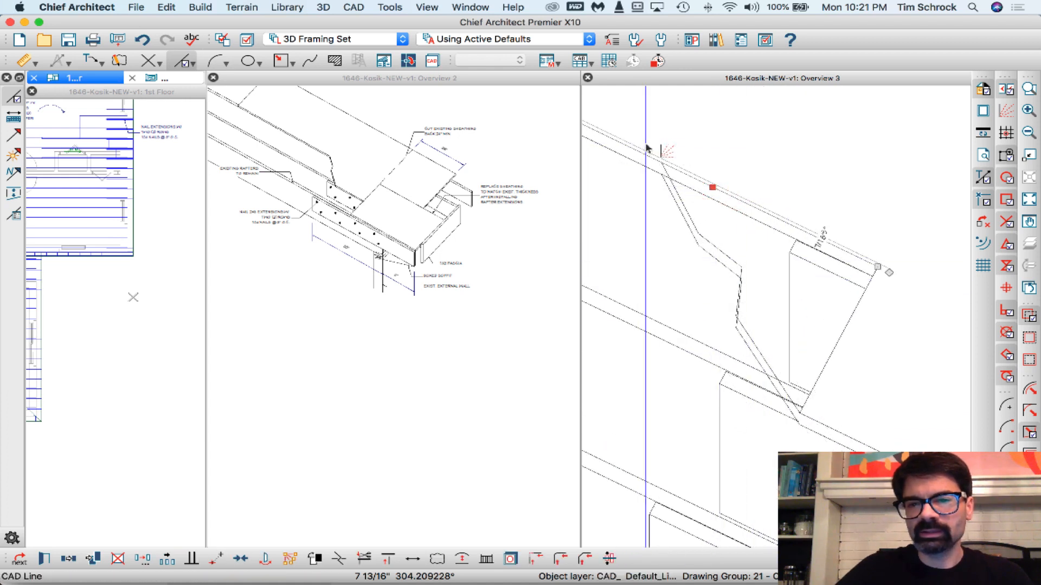
drag(875, 266, 662, 164)
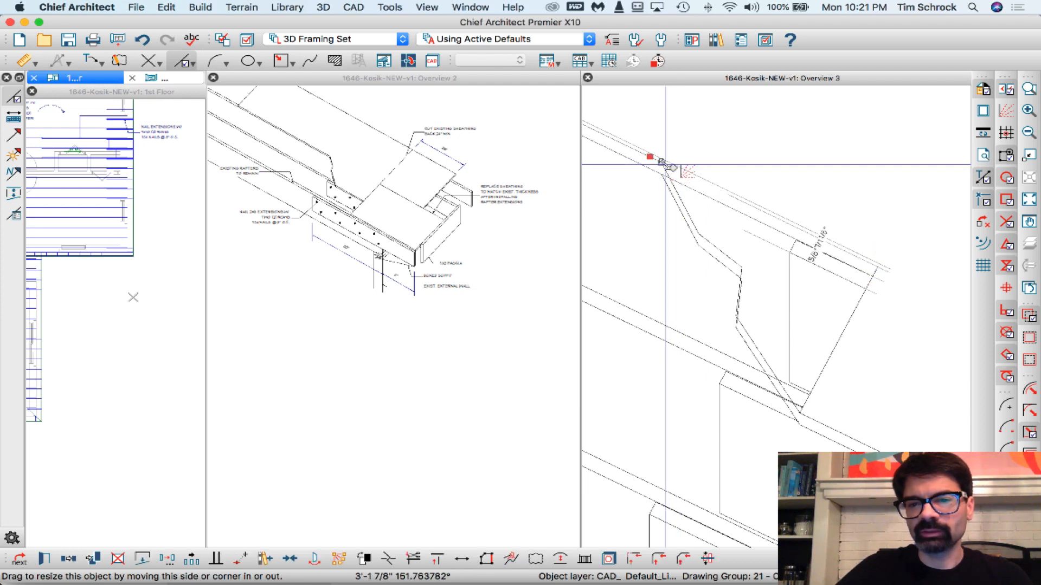
click(736, 211)
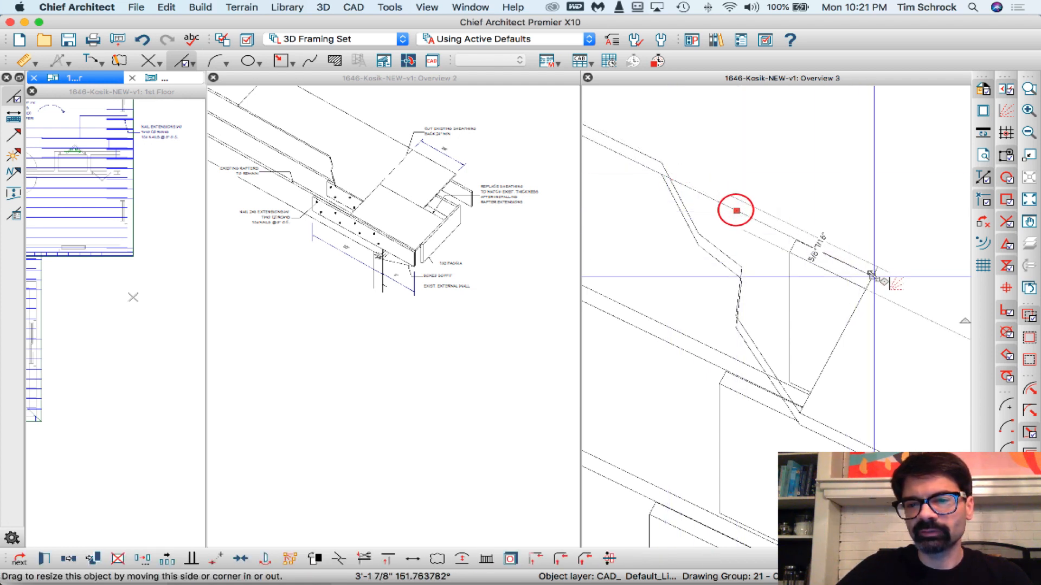
drag(871, 274, 657, 174)
click(719, 159)
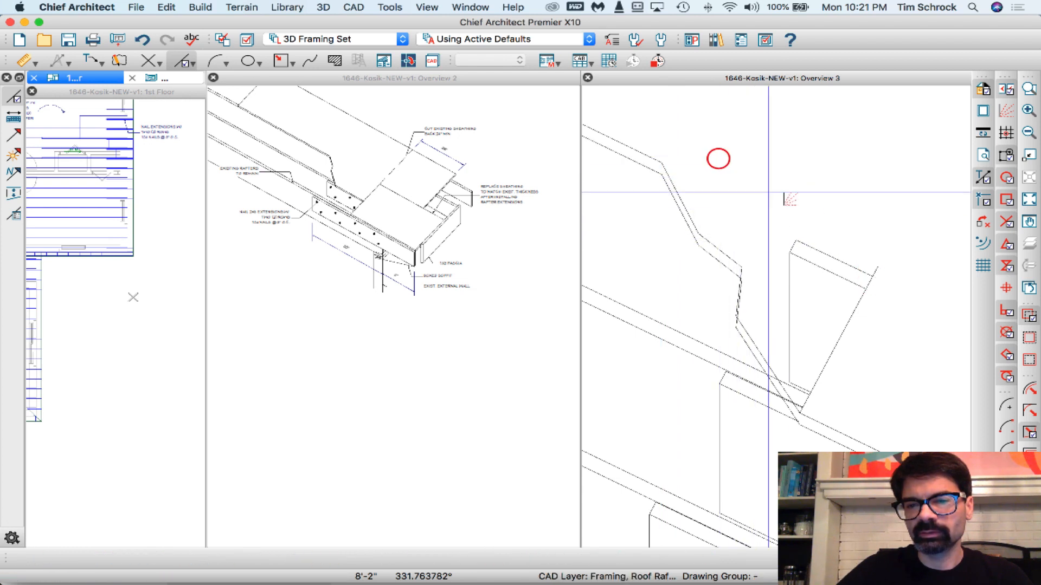
- Delete the leftover rear rafter-end lines beyond the break in Overview 3
scroll(790, 216, down, 2)
drag(814, 212, 779, 280)
key(Delete)
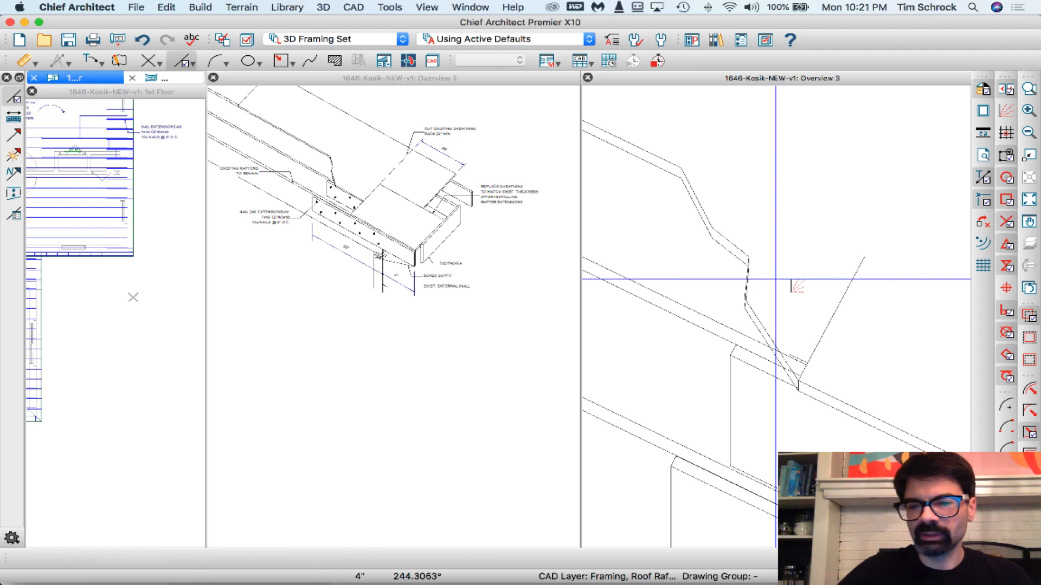
- Delete the leftover slanted line at the lower end of the break and trim the rafter edge lines back to the copied break line
click(844, 295)
key(Delete)
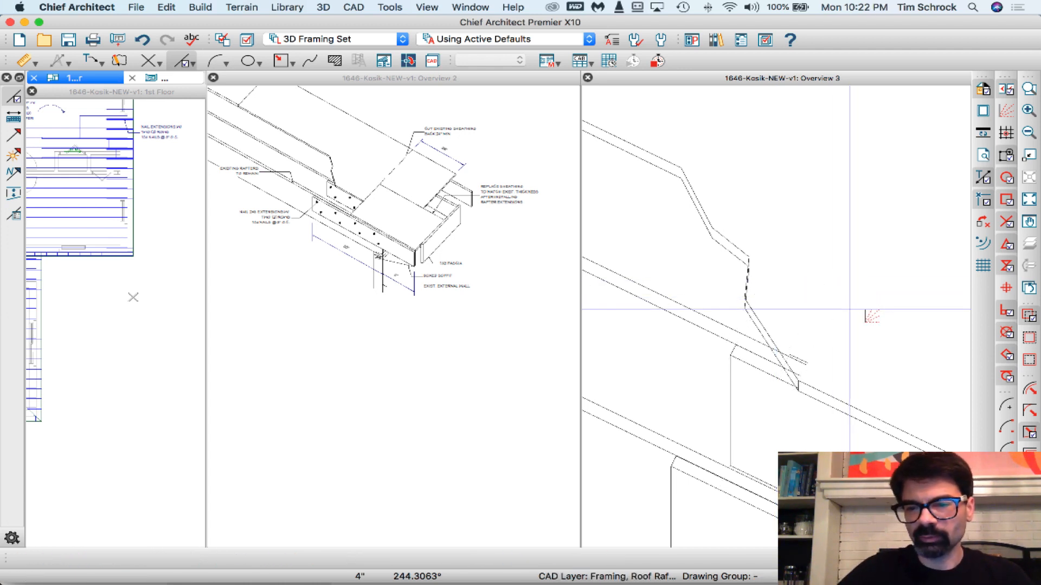
scroll(796, 388, up, 3)
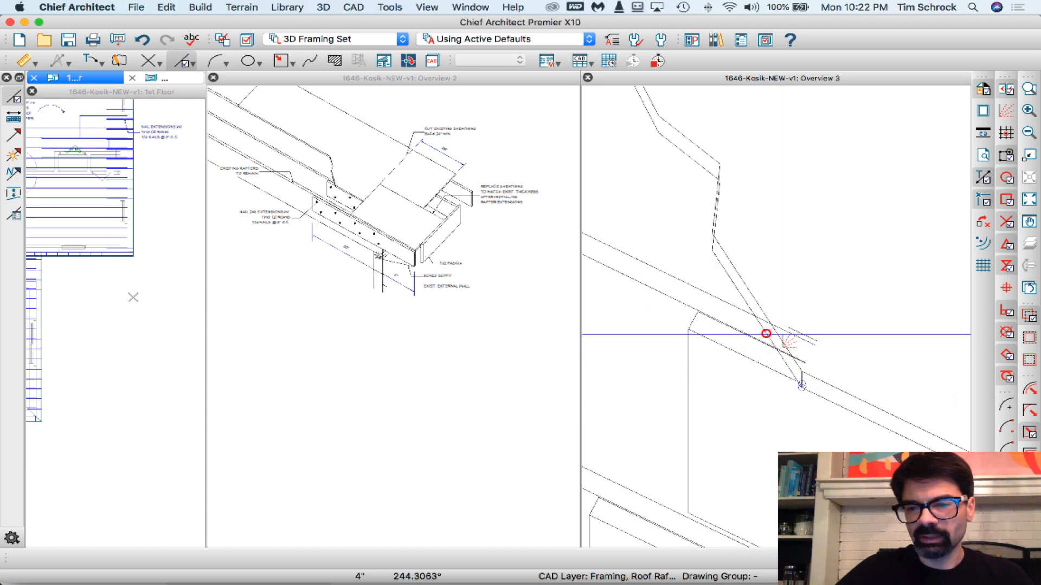
click(765, 333)
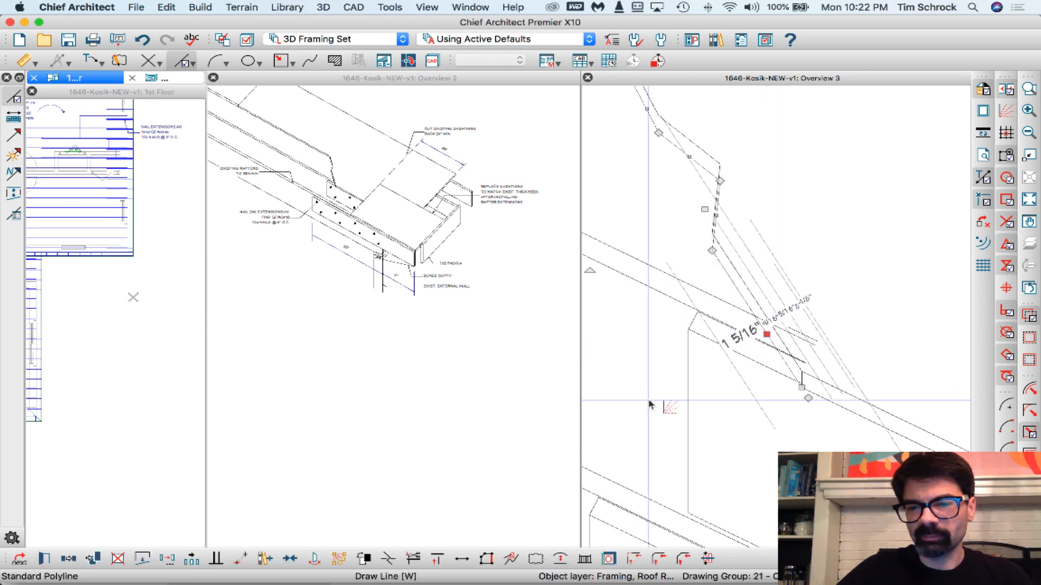
click(412, 559)
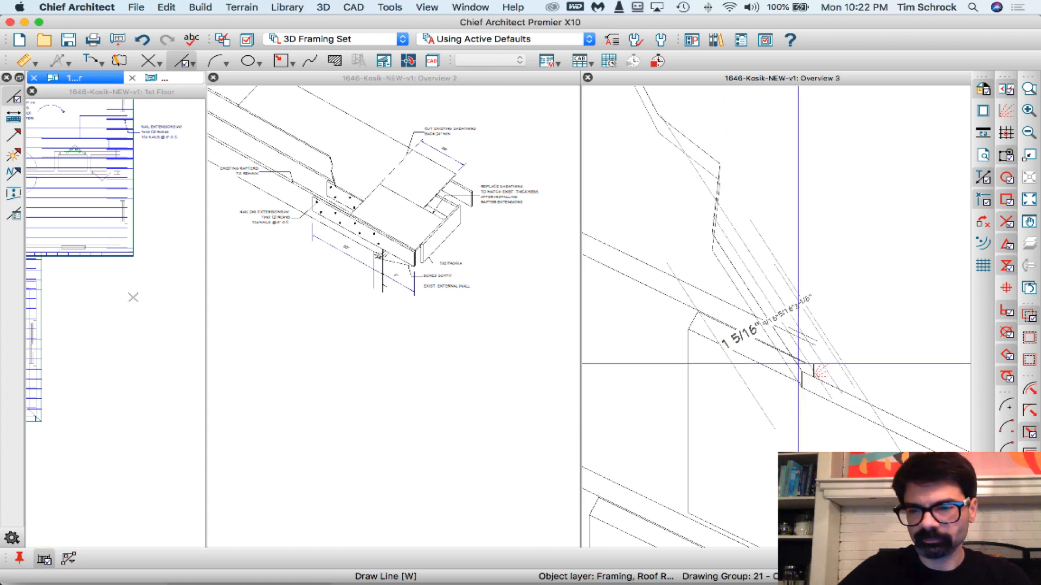
drag(793, 365, 761, 313)
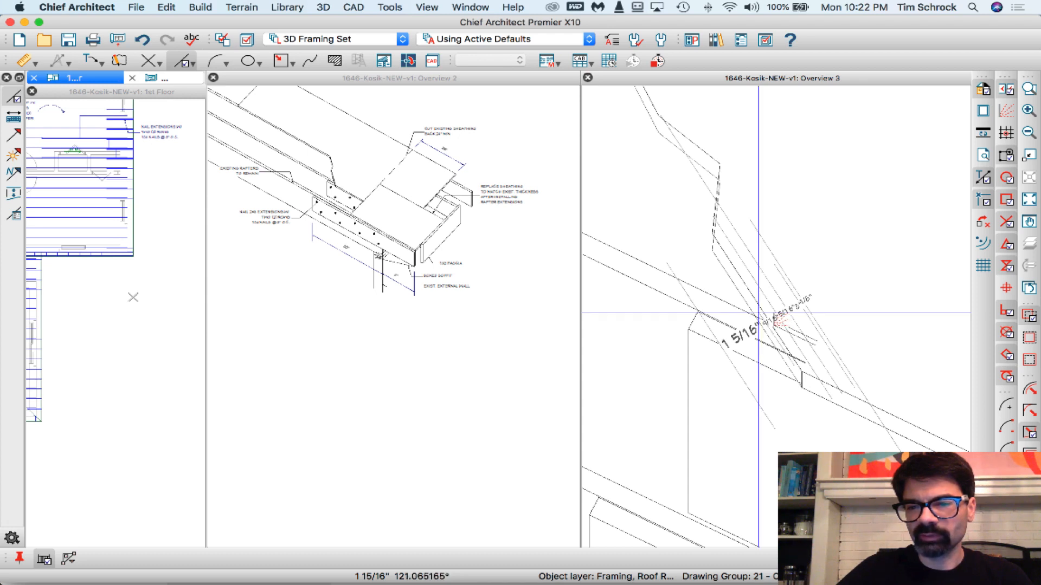
drag(758, 312, 756, 319)
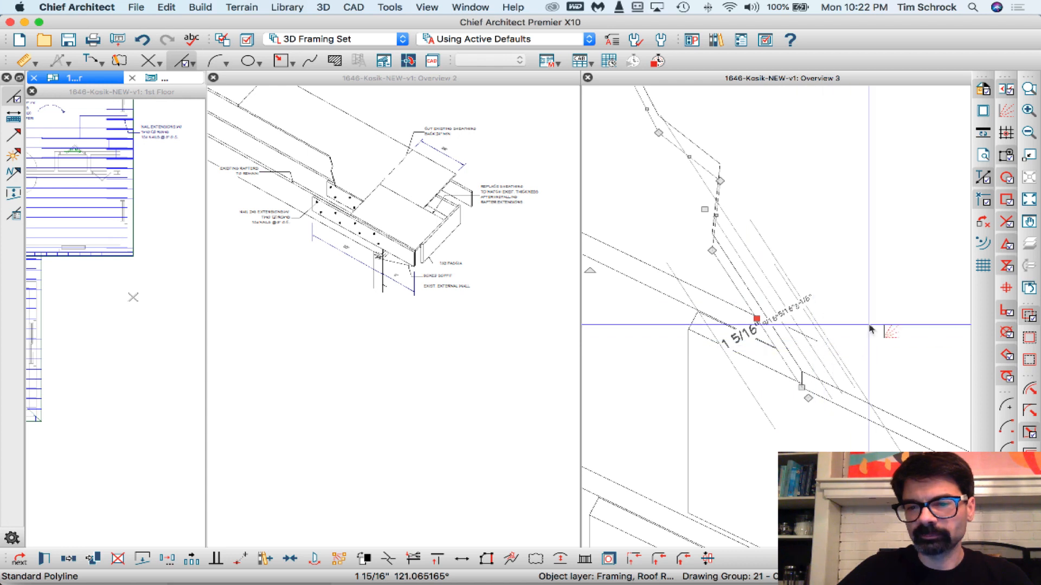
- Delete the short rafter edge segment left beyond the break lines
click(873, 309)
click(802, 334)
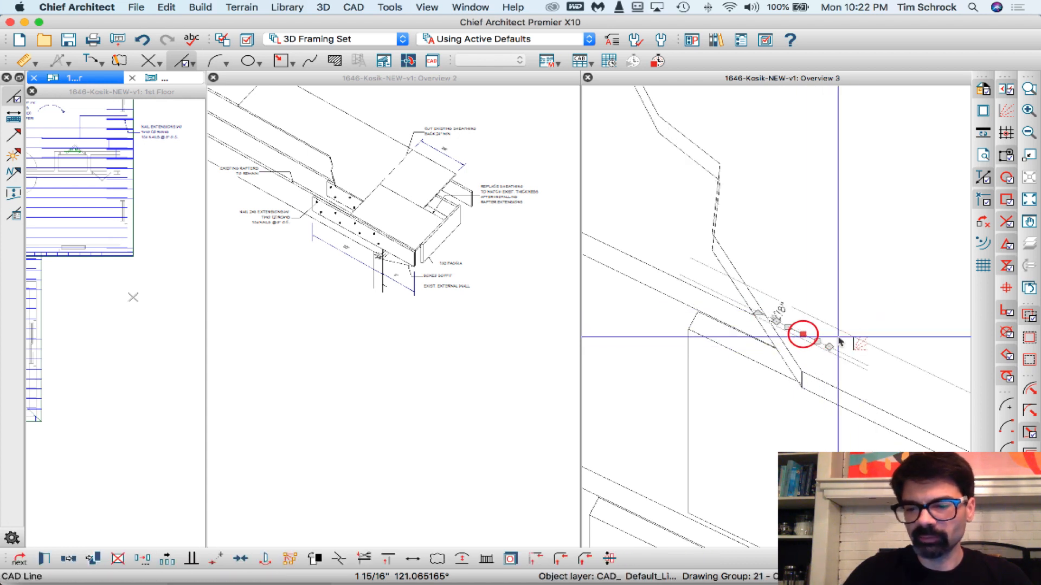
key(Delete)
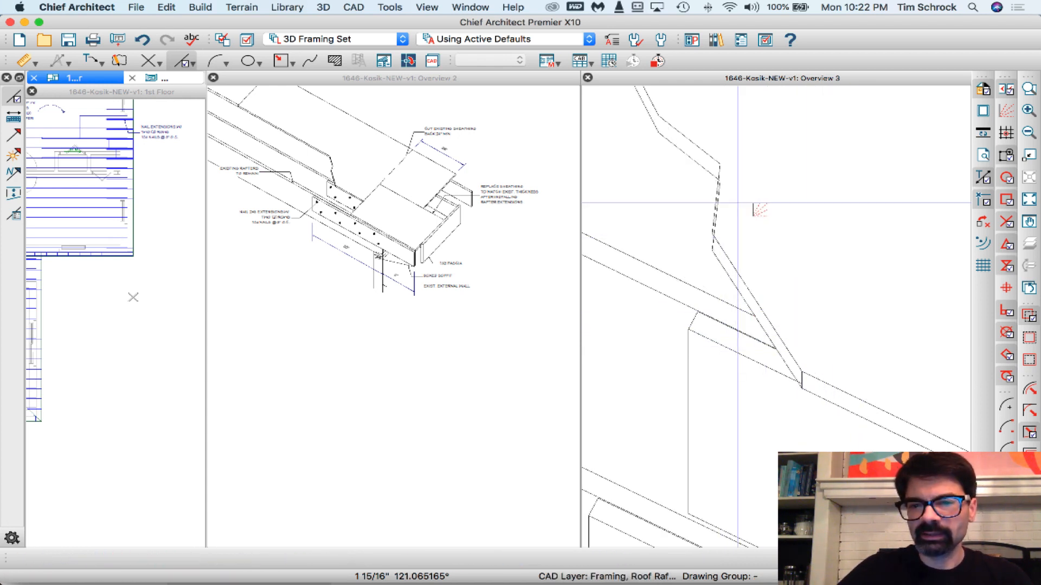
- Draw a vertical line about 1/2" long joining the two break lines' corners at the lower bend
scroll(737, 203, up, 2)
scroll(709, 157, up, 2)
drag(709, 172, 716, 242)
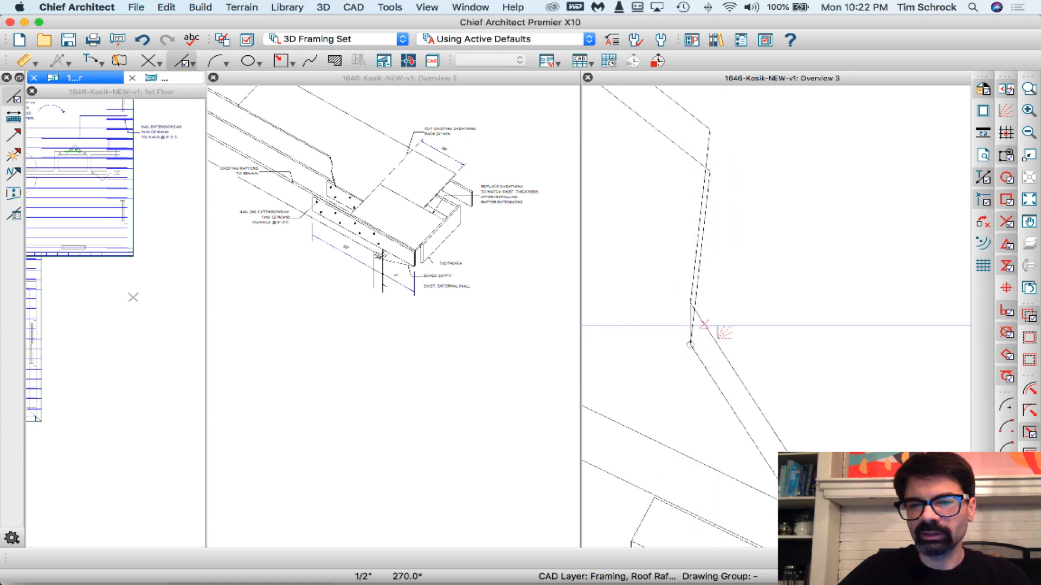
- Disconnect the hidden steep edge of the rear break line between its two bends and remove it
click(699, 260)
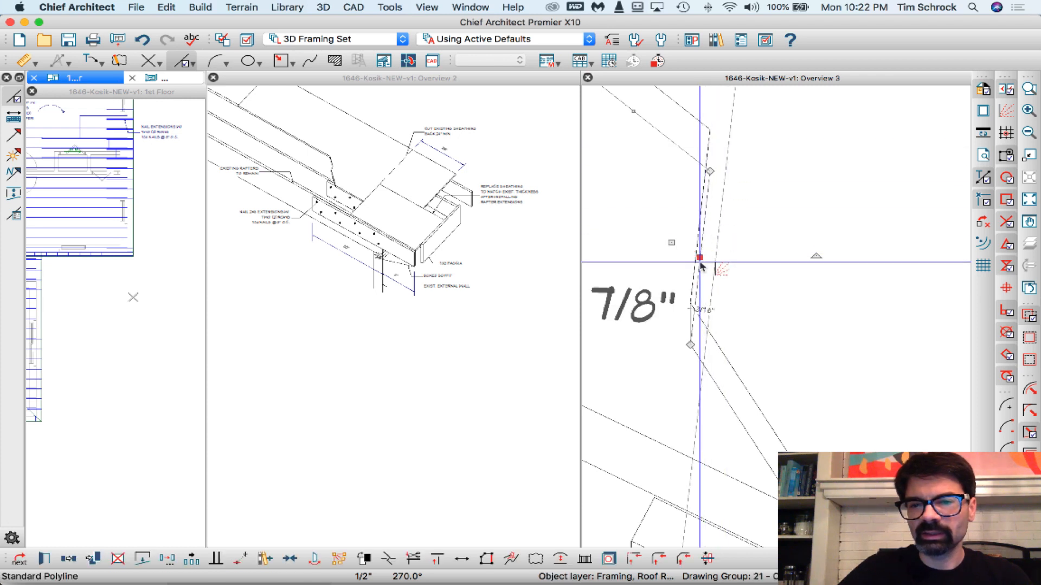
scroll(700, 262, down, 3)
click(708, 176)
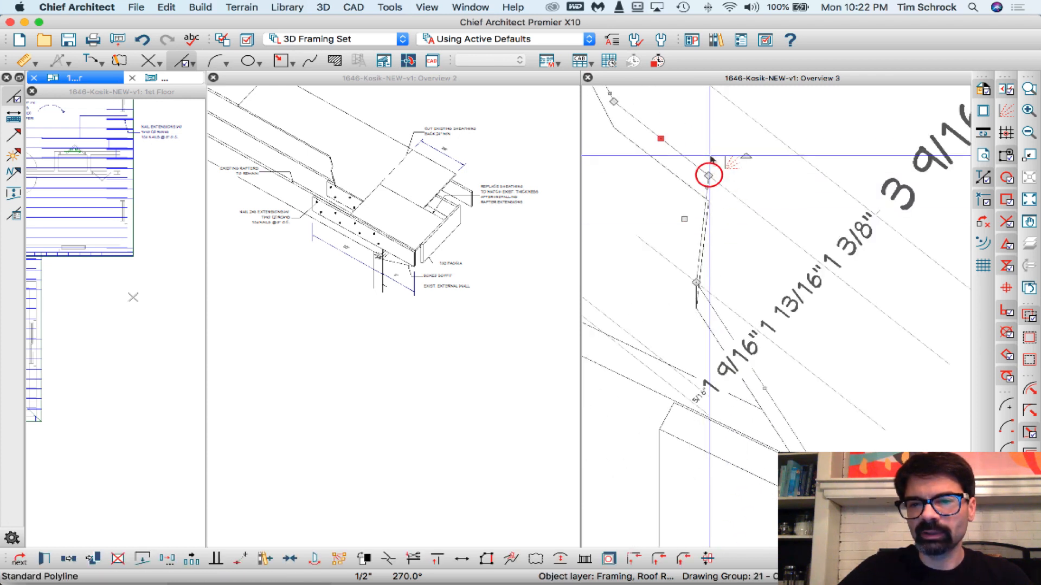
click(710, 216)
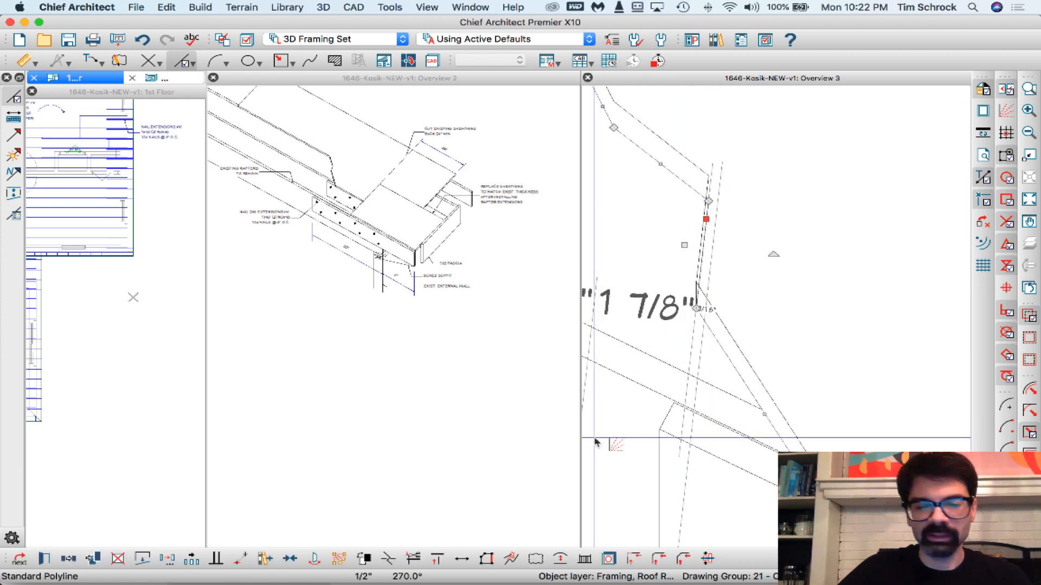
click(142, 559)
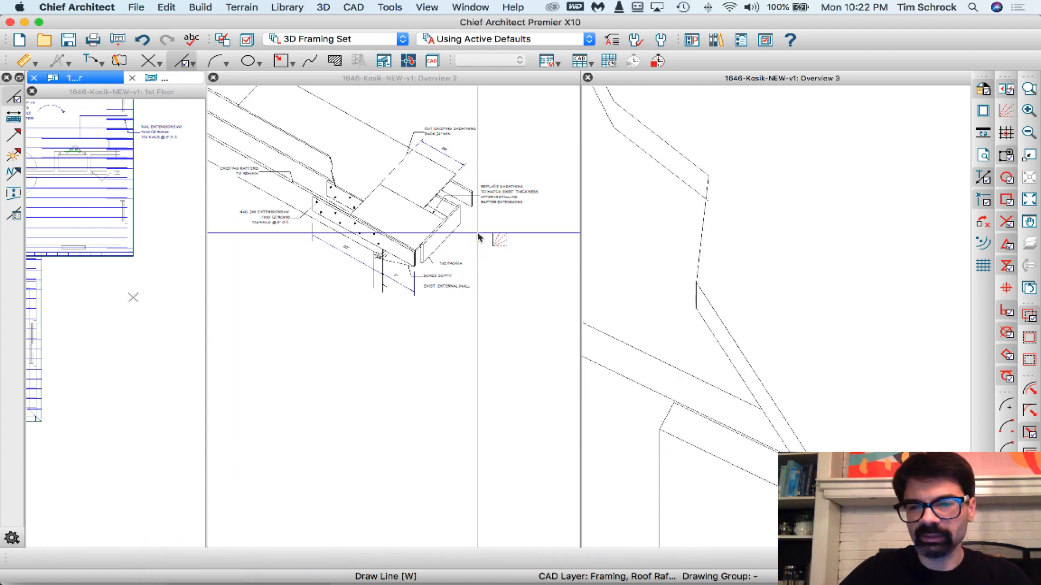
- Shorten the loose end of the rear break line so it meets the front break line's steep edge
scroll(721, 204, up, 5)
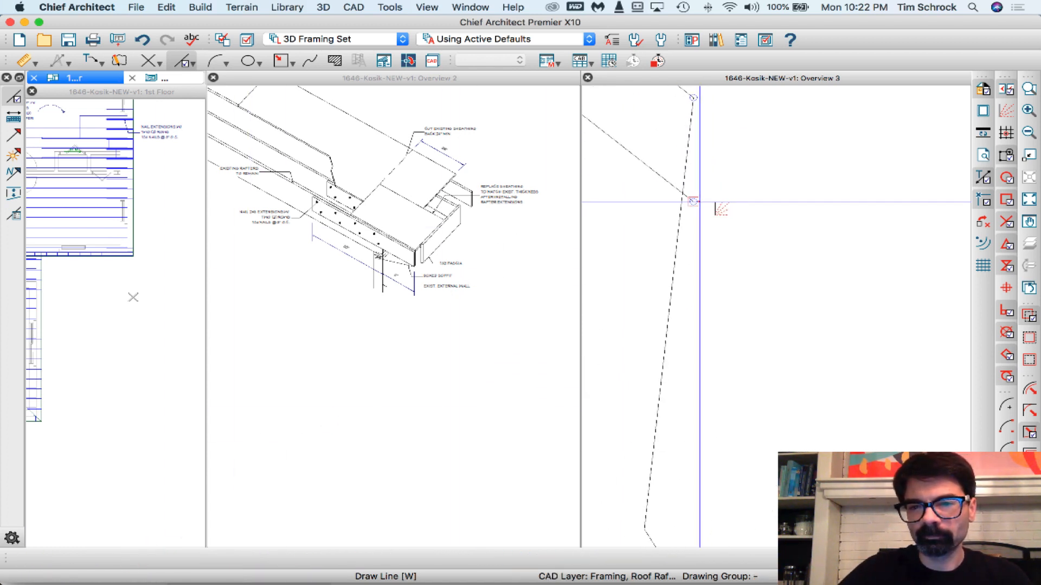
click(698, 202)
scroll(791, 238, down, 5)
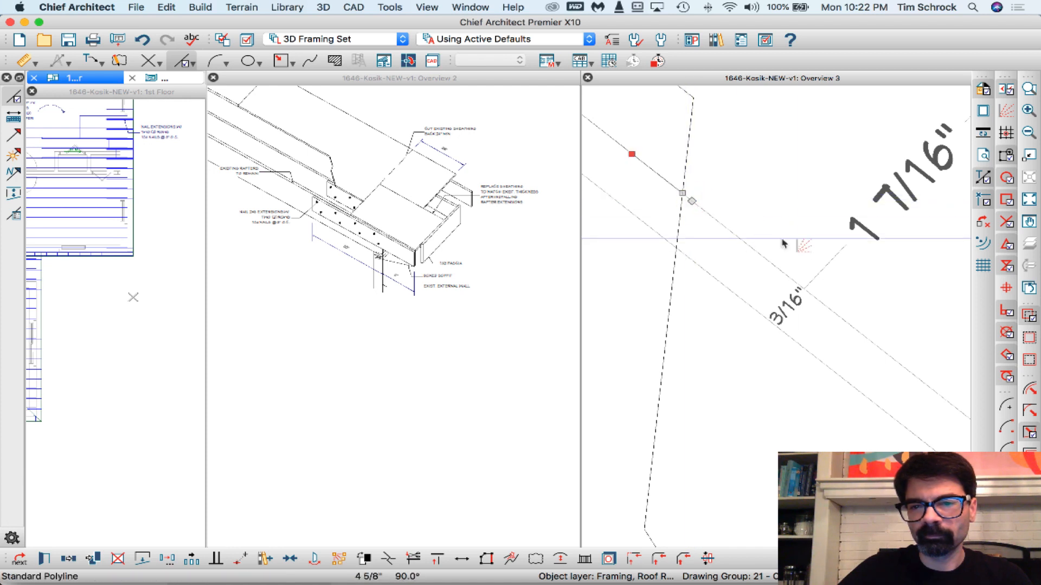
key(Escape)
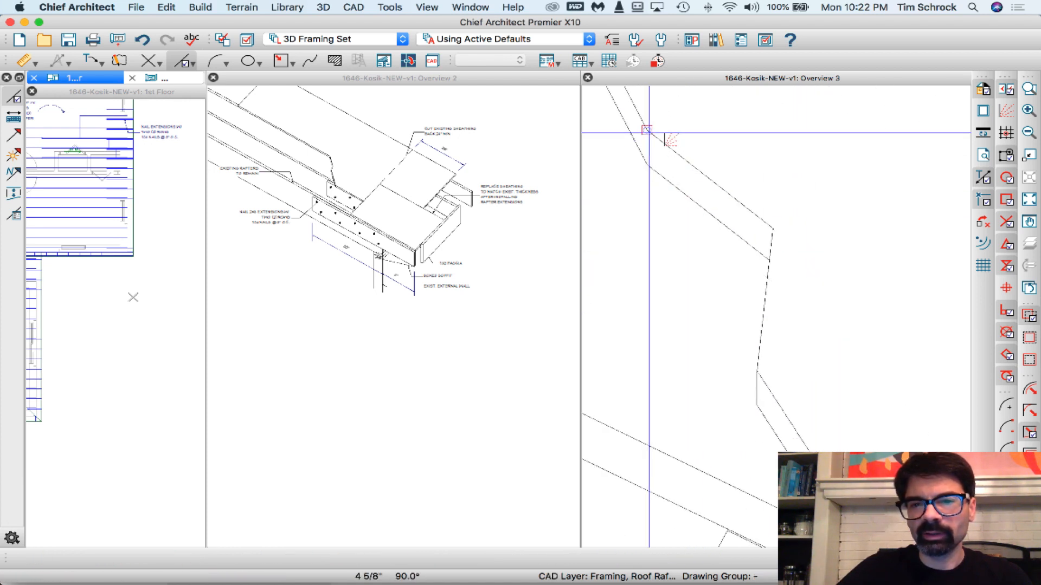
- Connect the remaining upper corners of the two parallel break lines with vertical lines about 1/2" long
scroll(648, 165, up, 5)
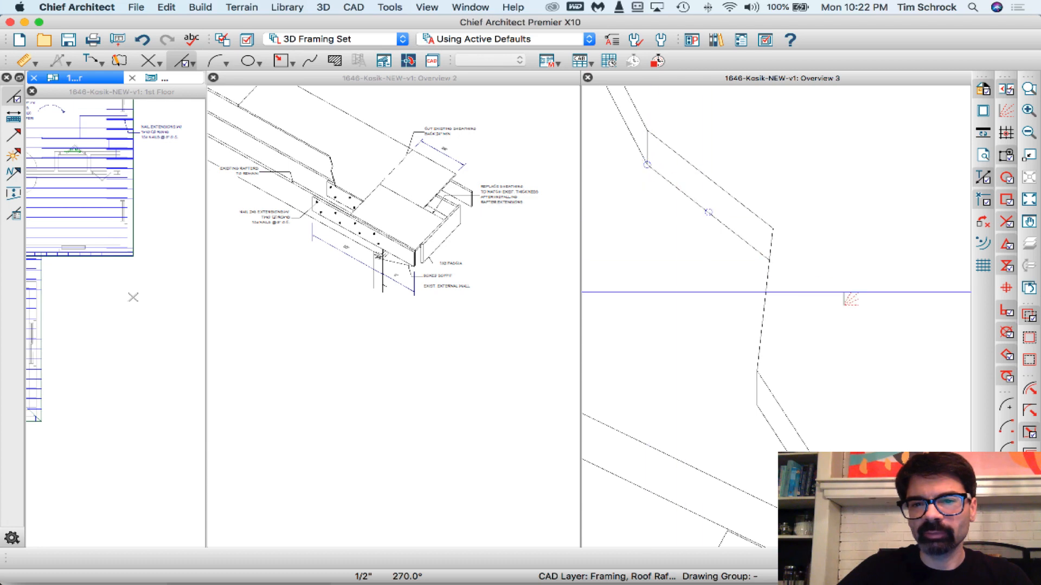
scroll(714, 146, up, 2)
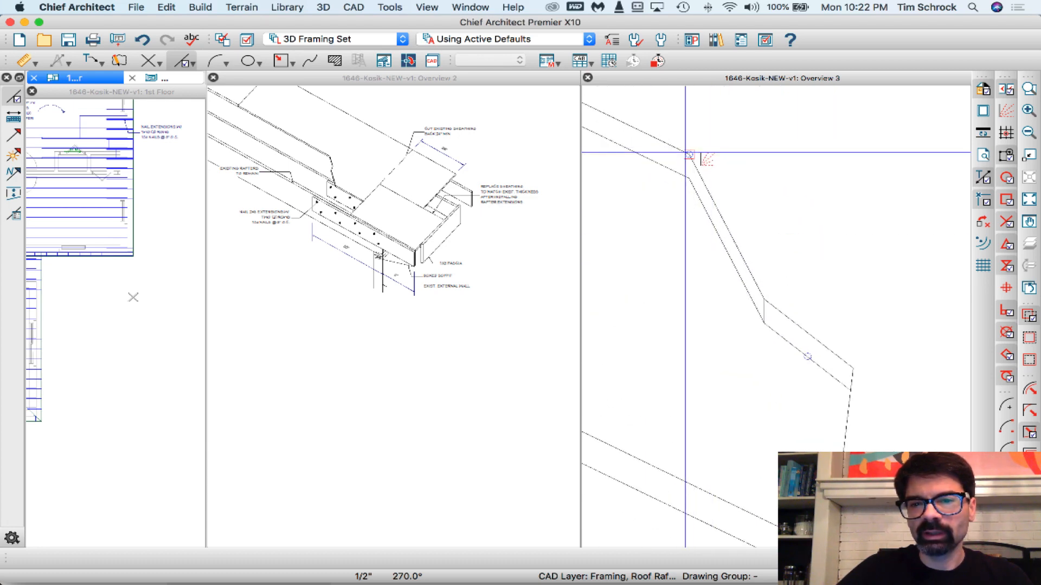
scroll(732, 140, down, 5)
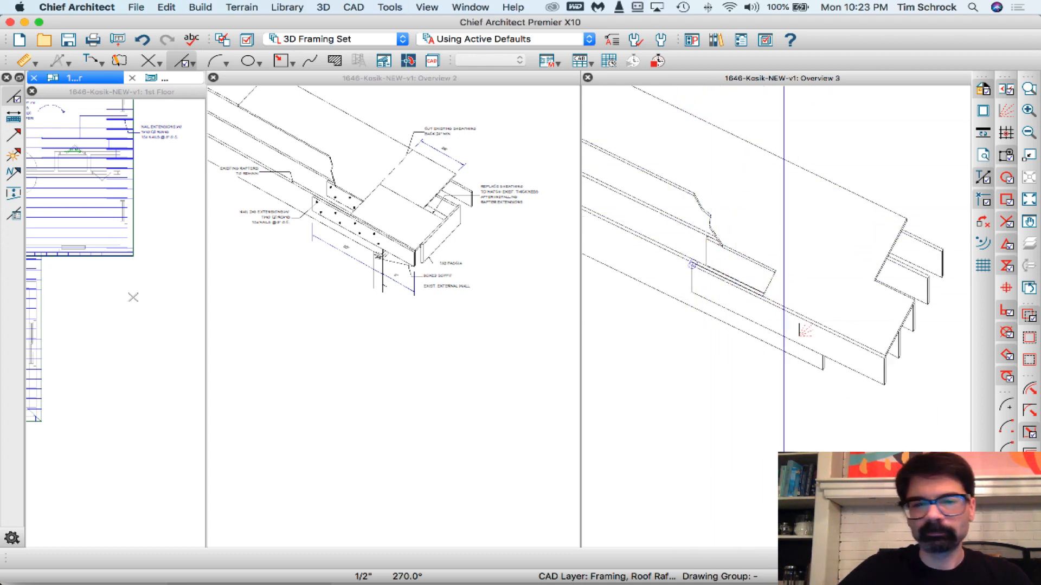
- Continue the short sheathing edge line by about 2'-3 9/16" at 64.3° to the far roof edge, forming the sheathing cut line
click(765, 283)
scroll(818, 187, up, 3)
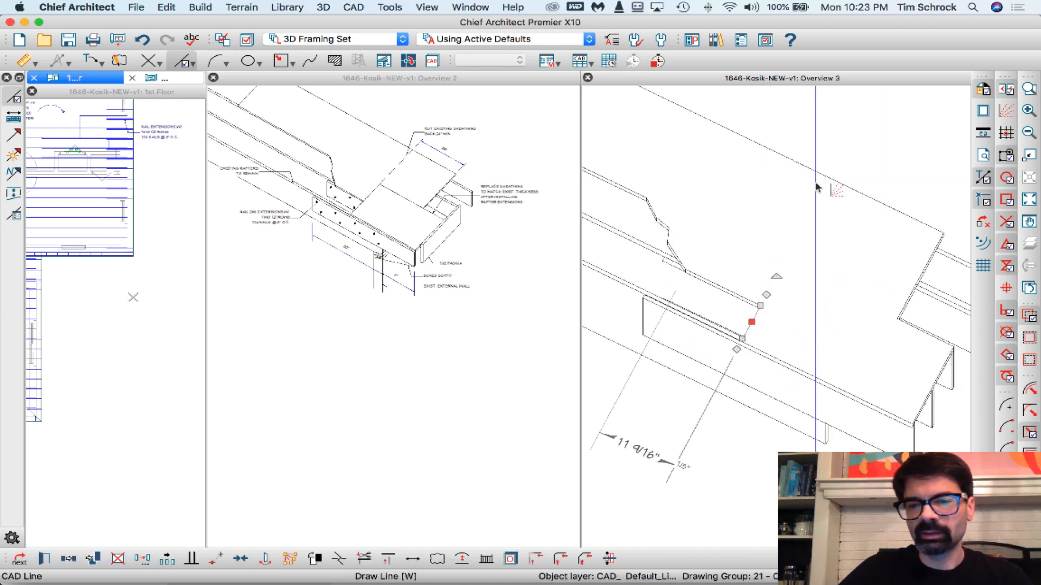
scroll(815, 188, up, 2)
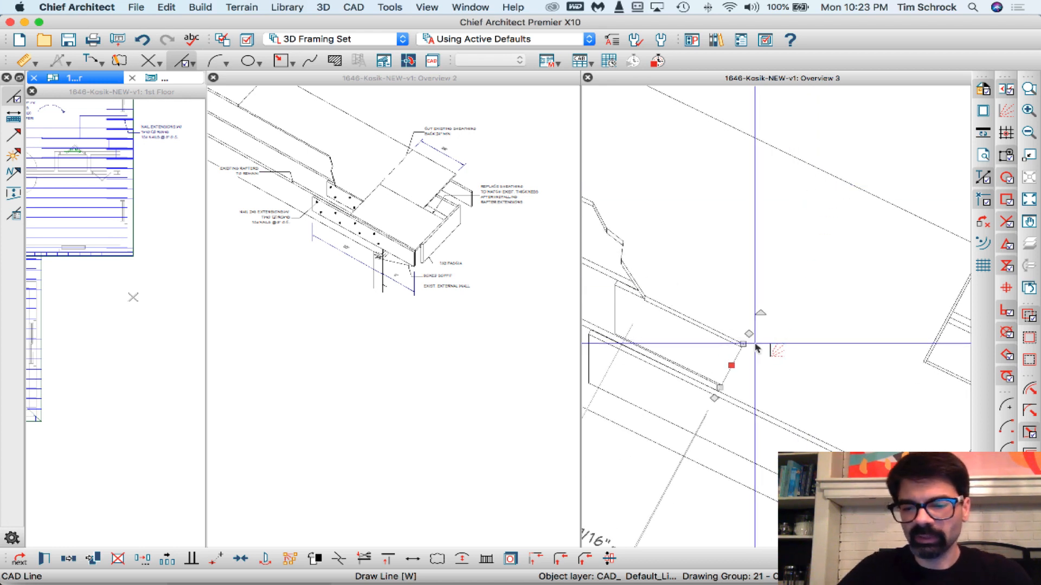
drag(743, 344, 827, 184)
scroll(736, 248, down, 3)
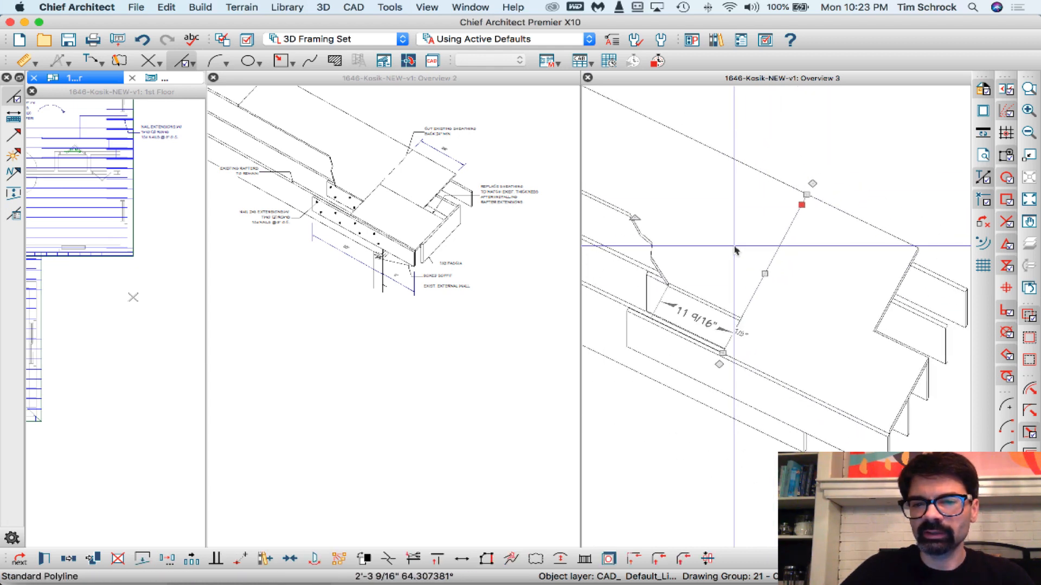
key(Escape)
- Draw a line about 2'-3" long continuing the sheathing notch edge from its inner corner back to the cut line
scroll(896, 342, up, 3)
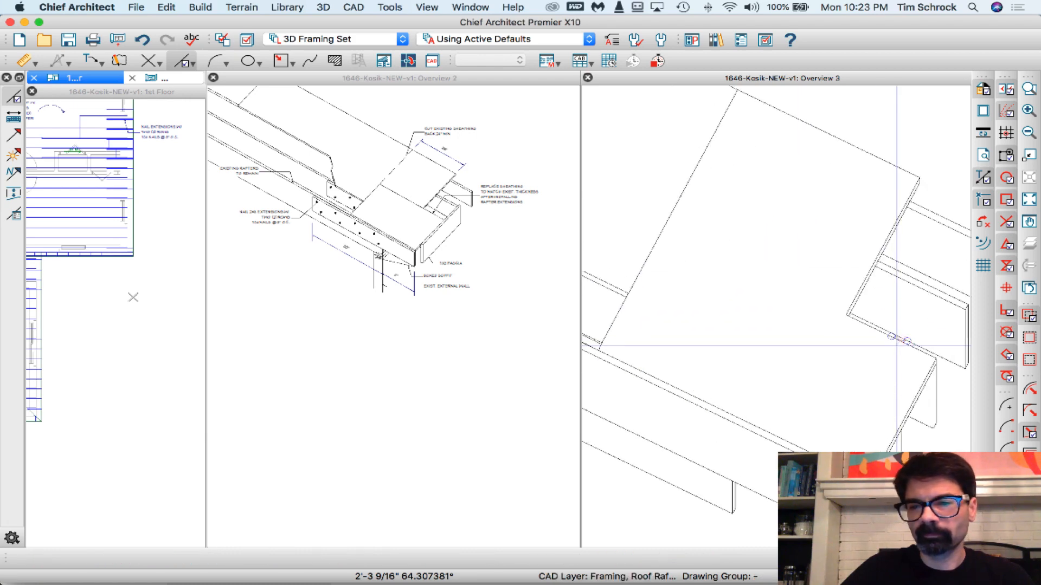
click(895, 347)
scroll(900, 352, down, 2)
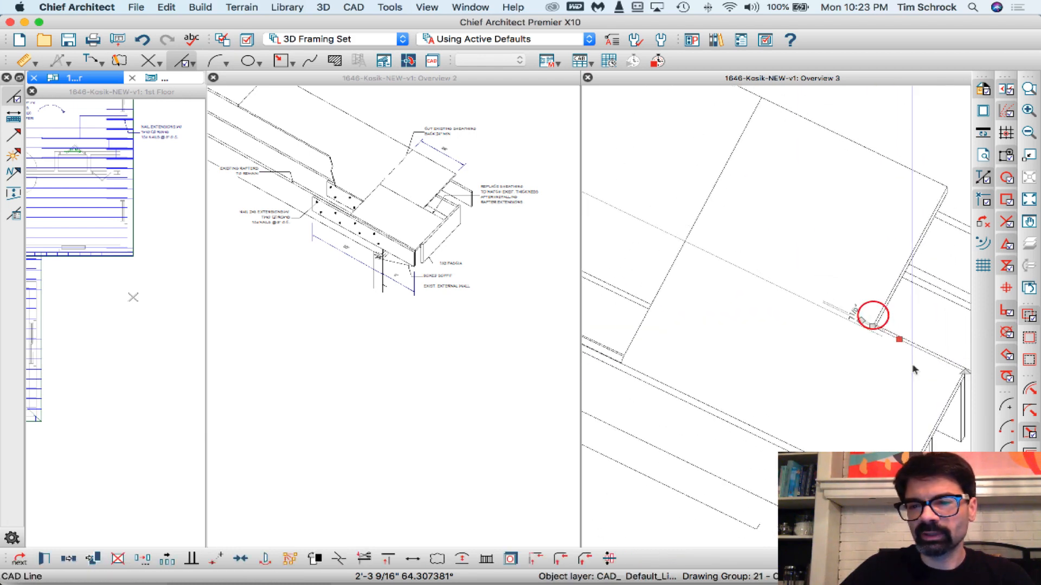
drag(743, 278, 687, 237)
key(Escape)
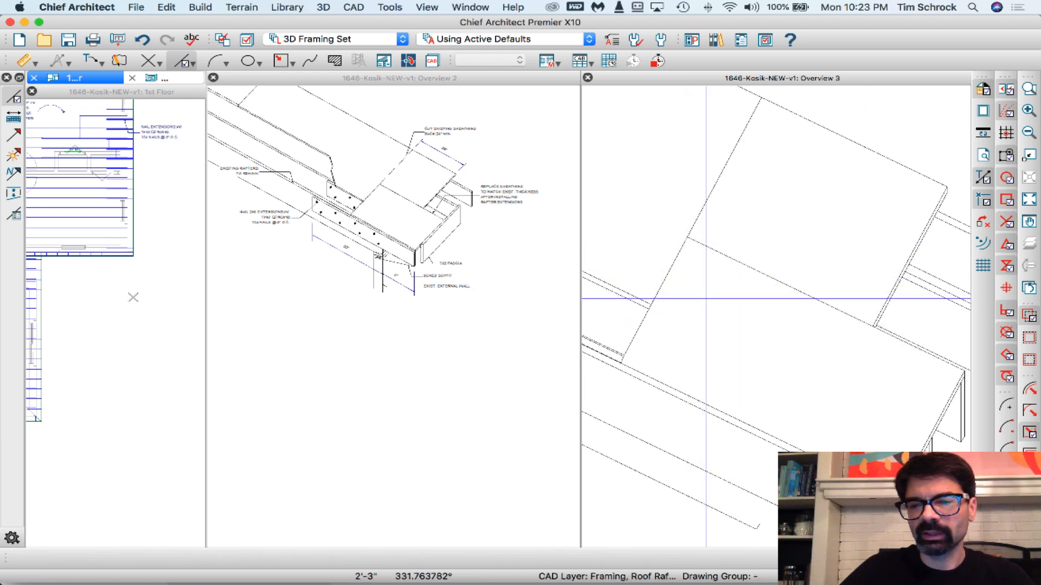
- Compare the fascia and rafter ends in the annotated Overview 2 detail with the rafter ends in Overview 3
scroll(706, 299, down, 3)
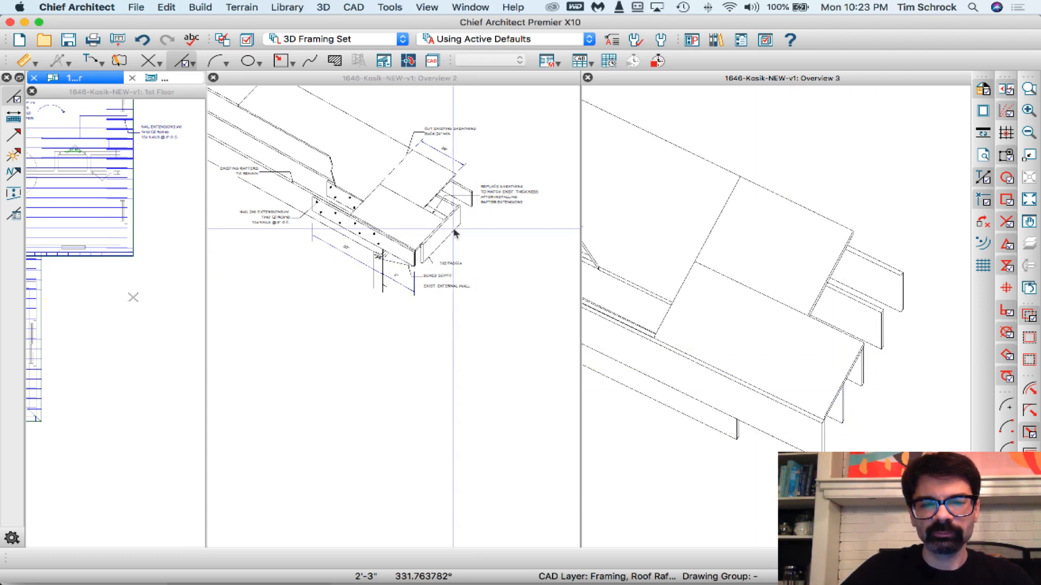
scroll(465, 209, up, 4)
click(917, 395)
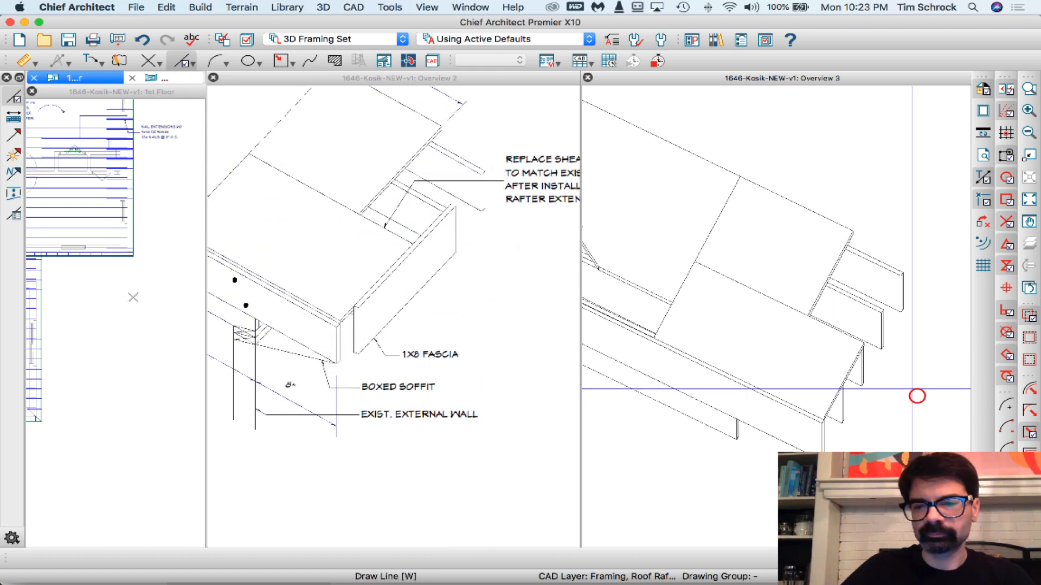
scroll(700, 214, down, 2)
scroll(839, 364, up, 2)
scroll(721, 303, up, 3)
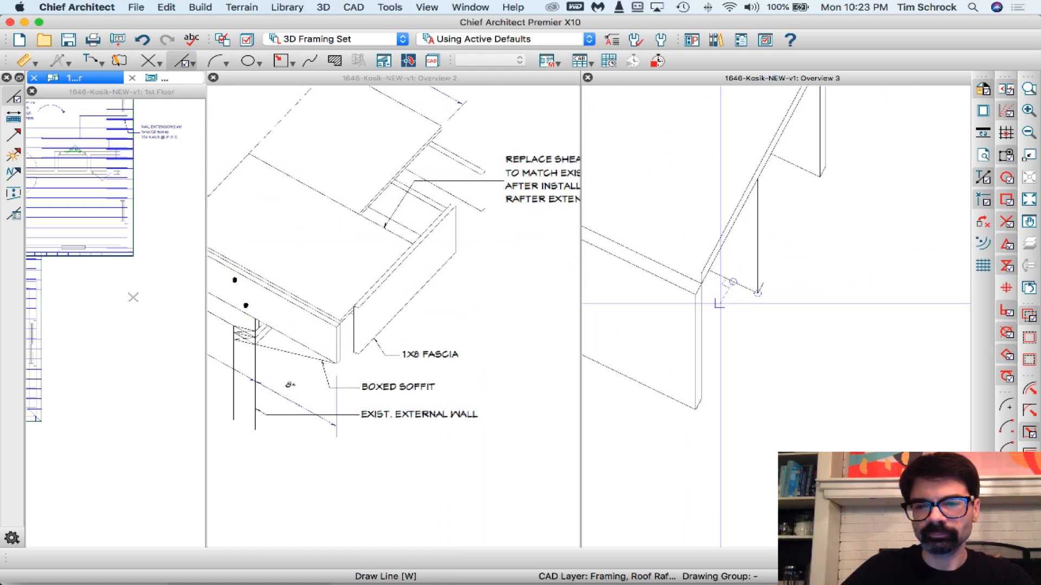
scroll(757, 326, down, 4)
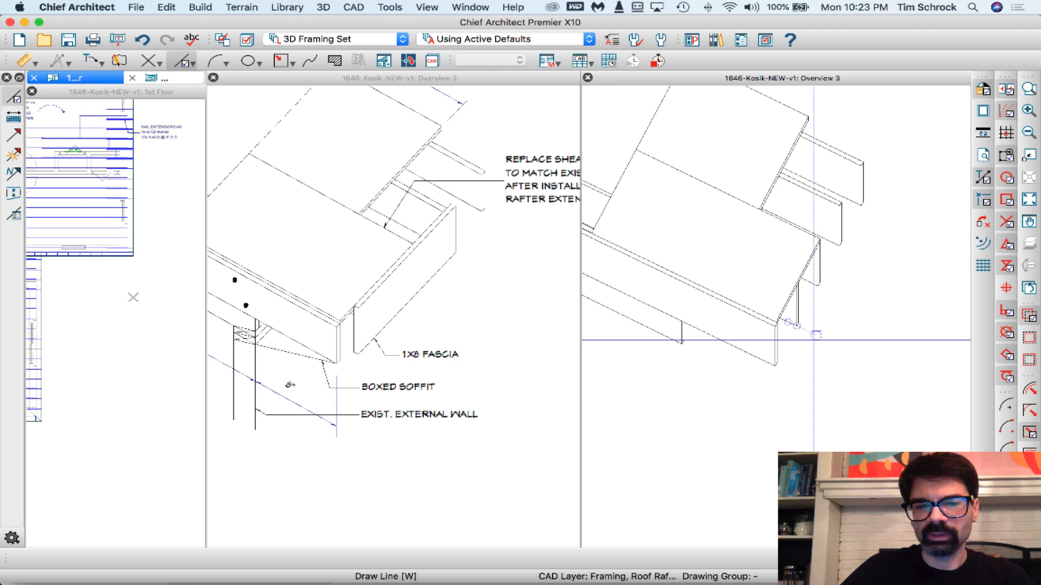
- Draw a line about 1'-9 13/16" long at 150° from the sheathing's outer front corner, just inside its front edge
click(773, 320)
mouse_move(773, 319)
mouse_down()
mouse_move(619, 251)
mouse_move(615, 234)
mouse_up()
scroll(615, 233, up, 5)
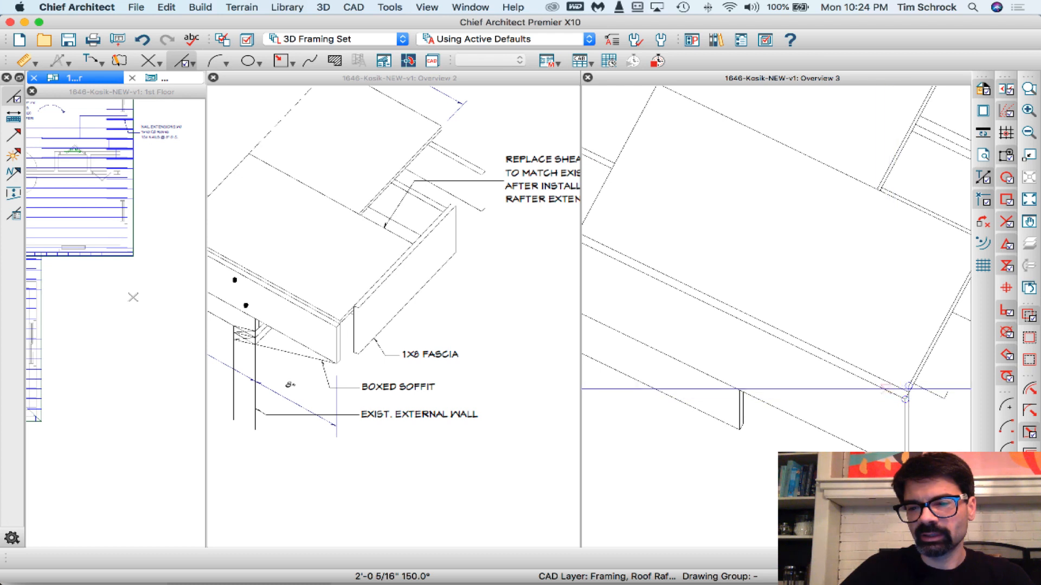
click(905, 384)
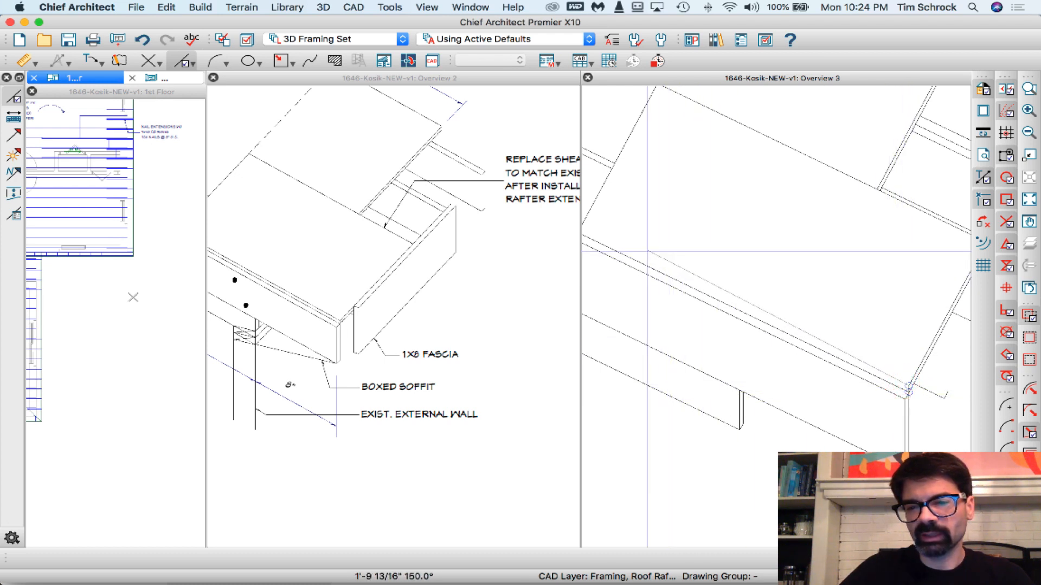
click(647, 251)
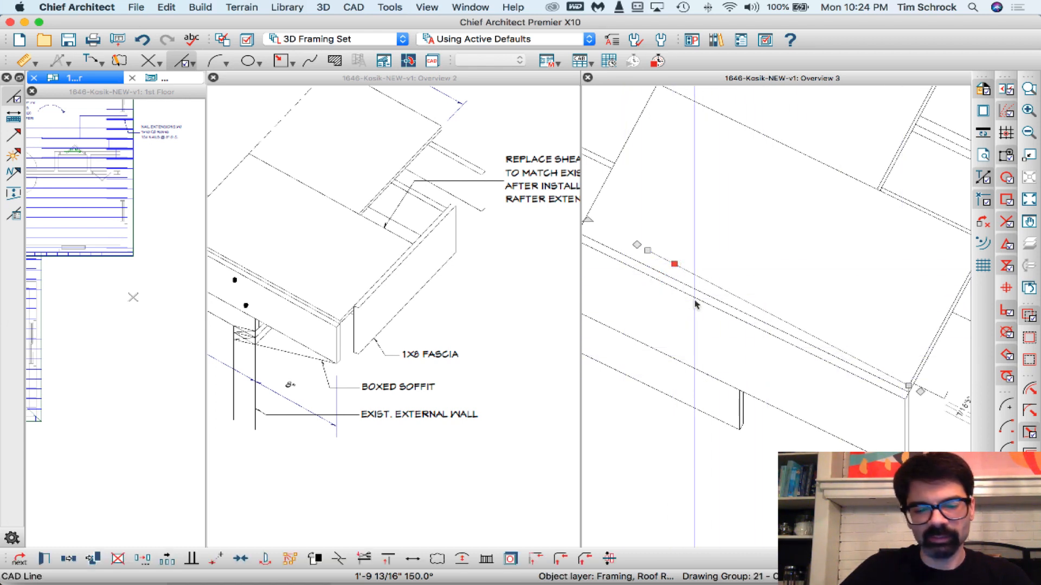
- Make the new inner line parallel to the sheathing's front edge
click(723, 308)
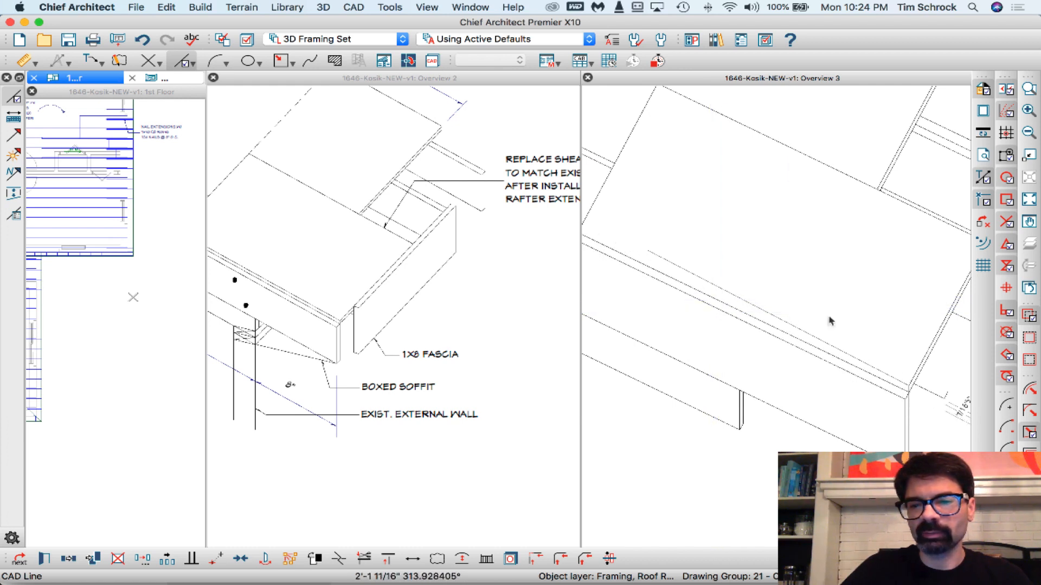
click(807, 347)
scroll(869, 378, up, 5)
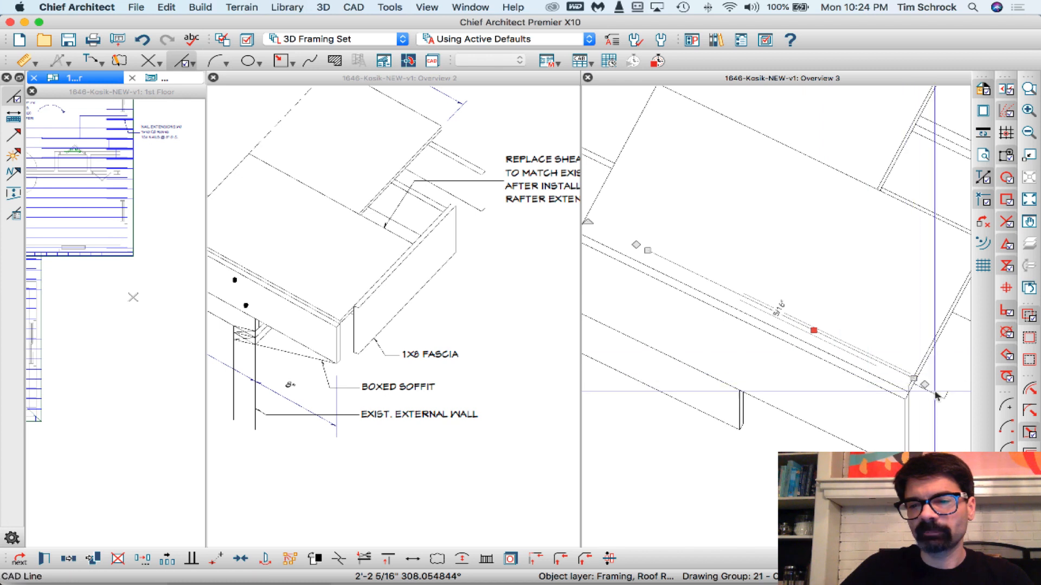
scroll(903, 372, up, 2)
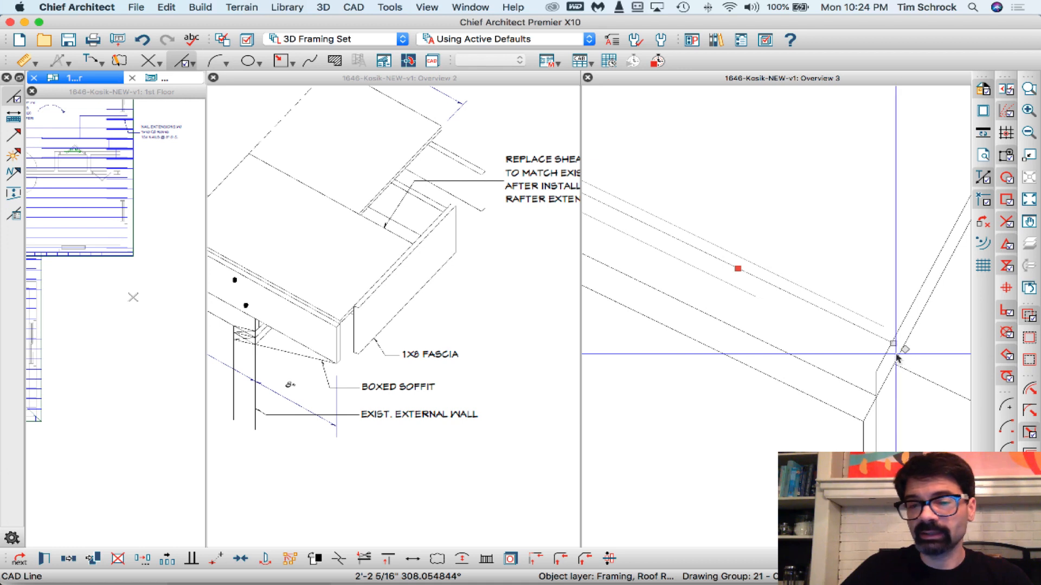
- Move the new inner line point to point so its end meets the top of the sheathing's vertical front corner edge
drag(894, 344, 896, 345)
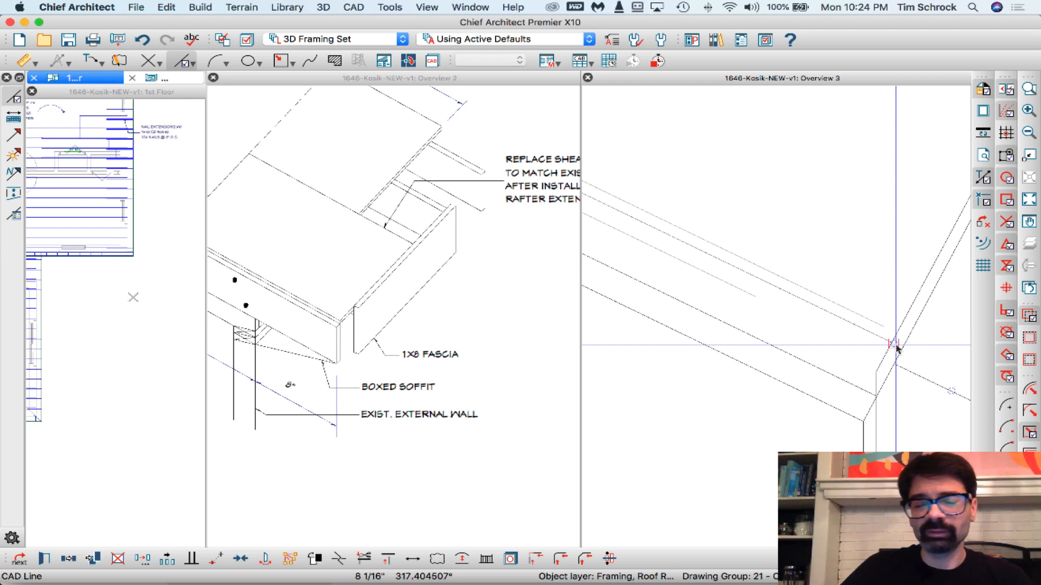
click(895, 346)
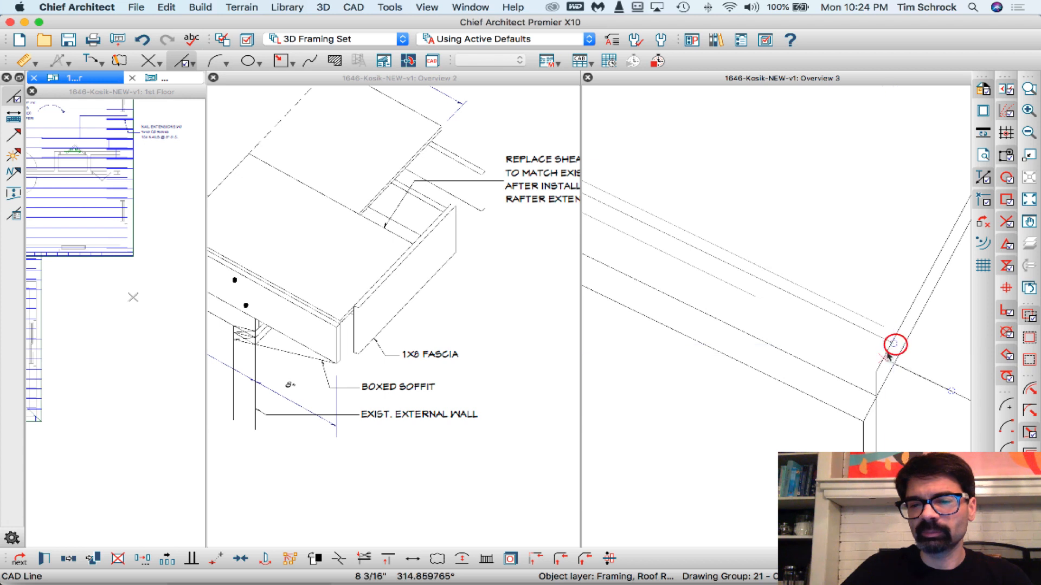
click(874, 371)
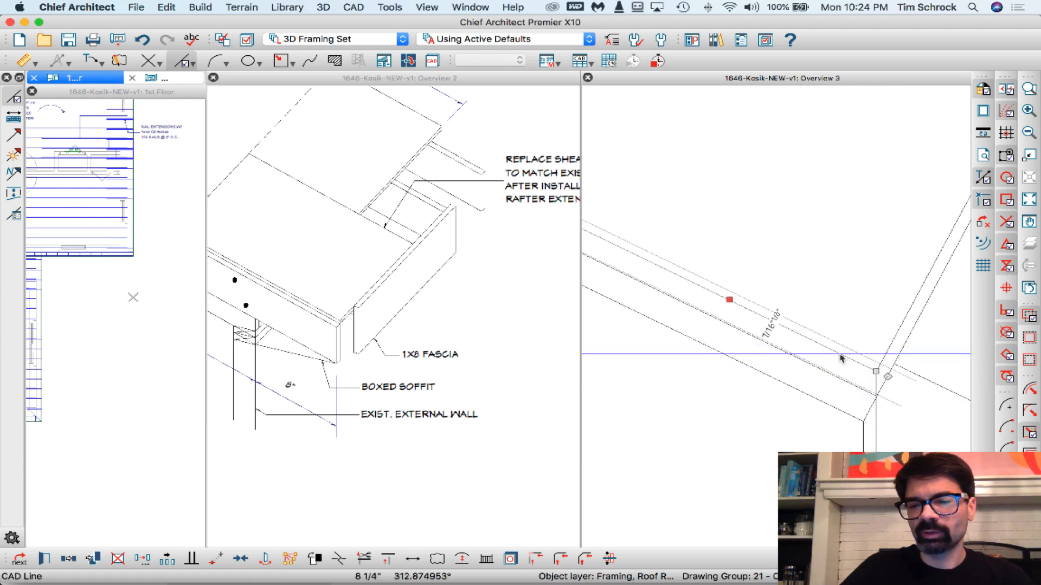
right_click(876, 371)
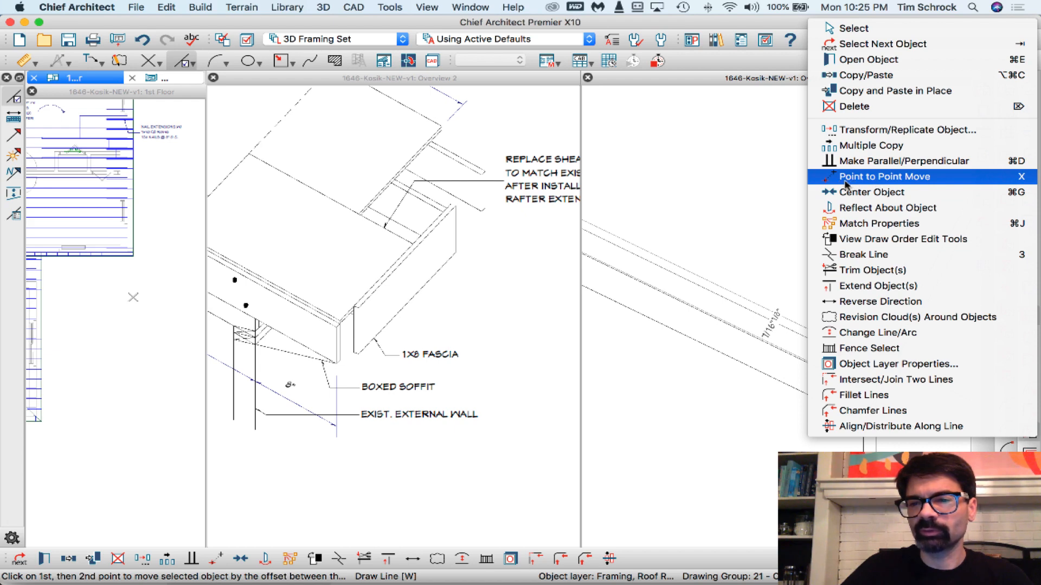
click(743, 188)
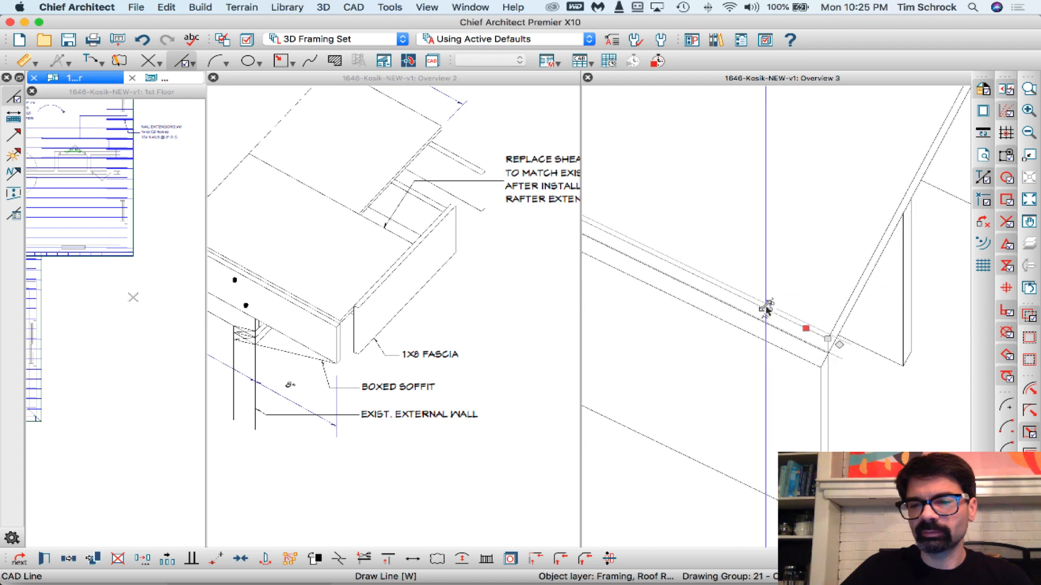
scroll(766, 309, down, 1)
key(Delete)
scroll(757, 287, down, 3)
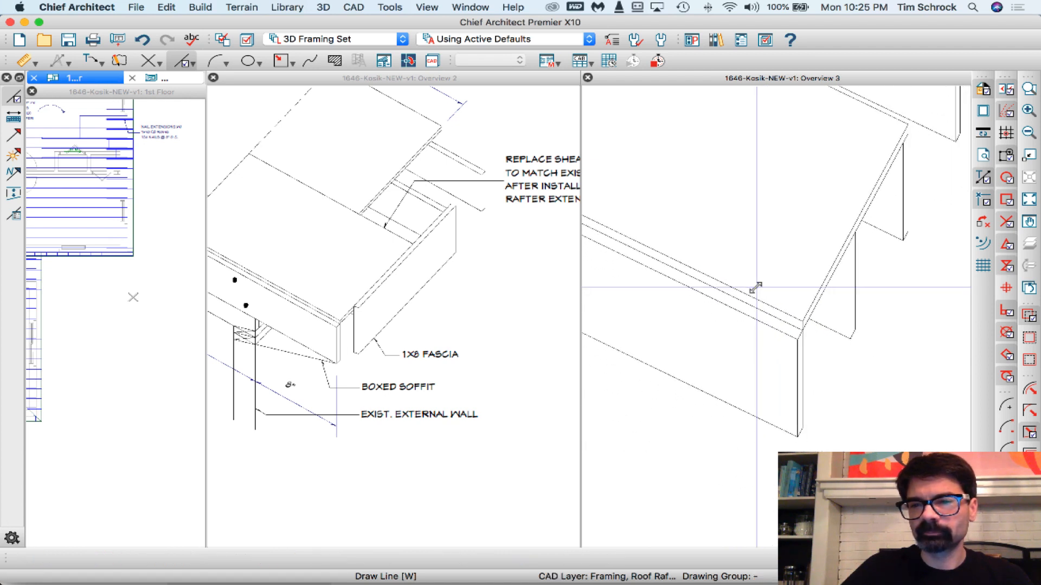
scroll(756, 288, down, 2)
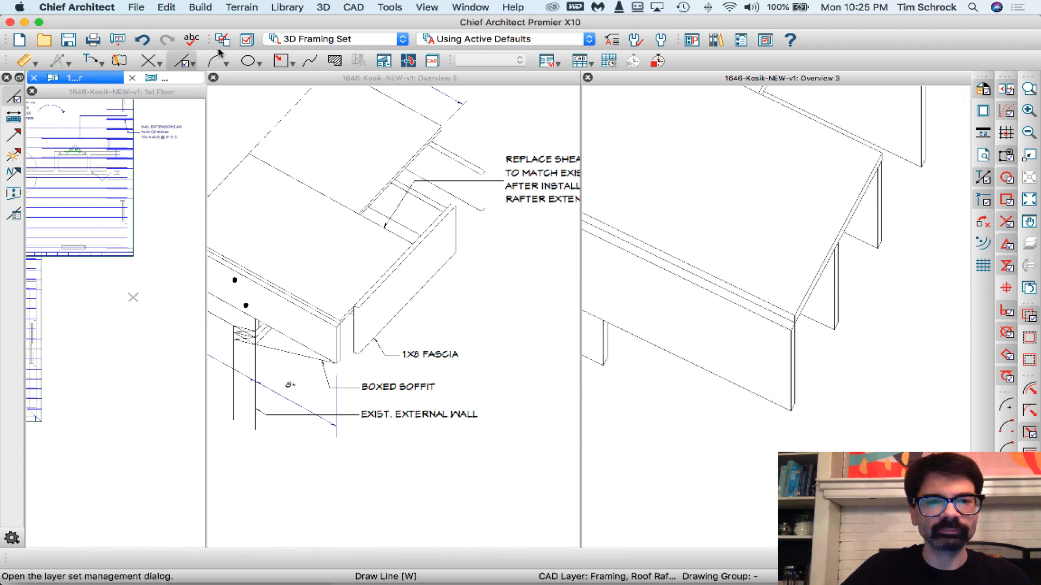
- Draw a rectangular polyline 3/4" wide and 7 1/4" high, extending down from the sheathing's lower front corner, for the fascia end
click(278, 60)
scroll(748, 370, up, 1)
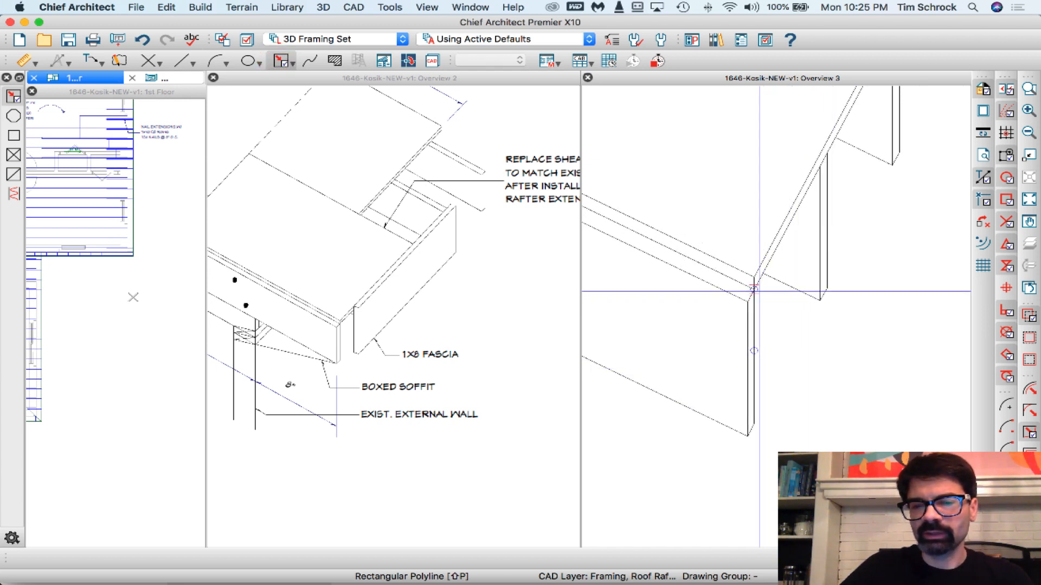
drag(754, 287, 783, 420)
key(Tab)
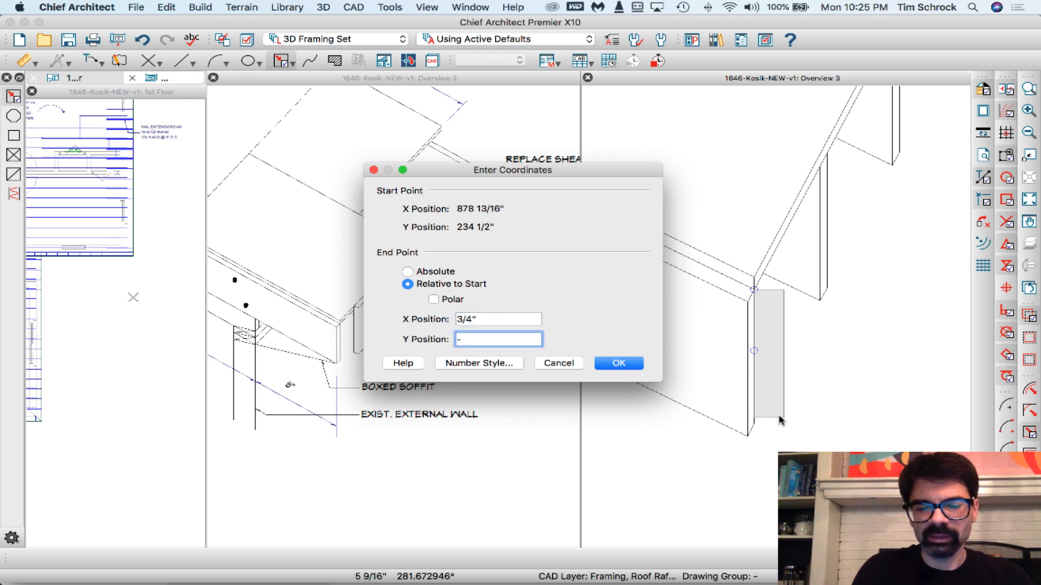
key(Return)
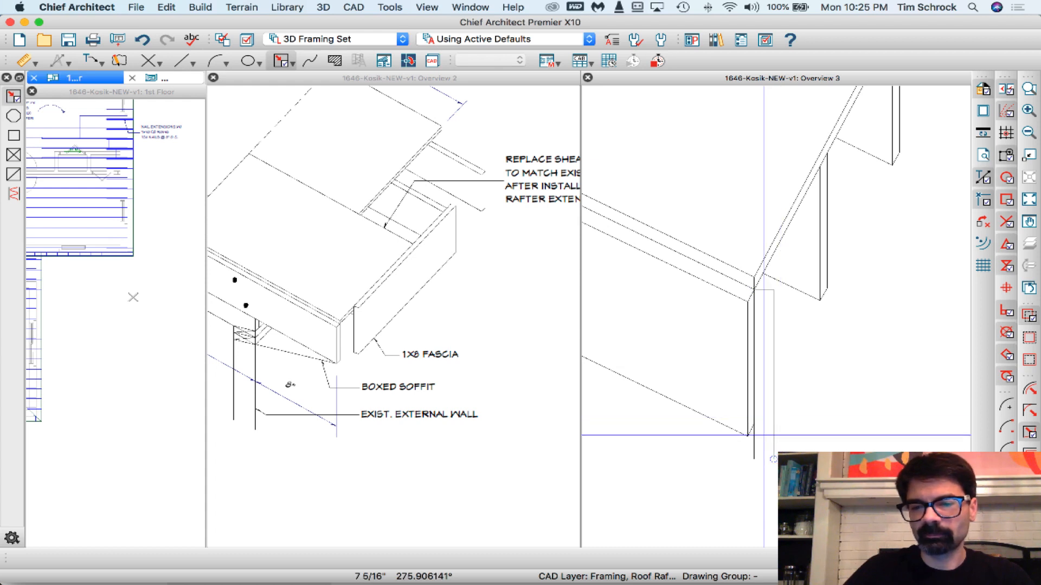
- Slope the fascia rectangle's top edge parallel to the sheathing's lower front edge
click(763, 283)
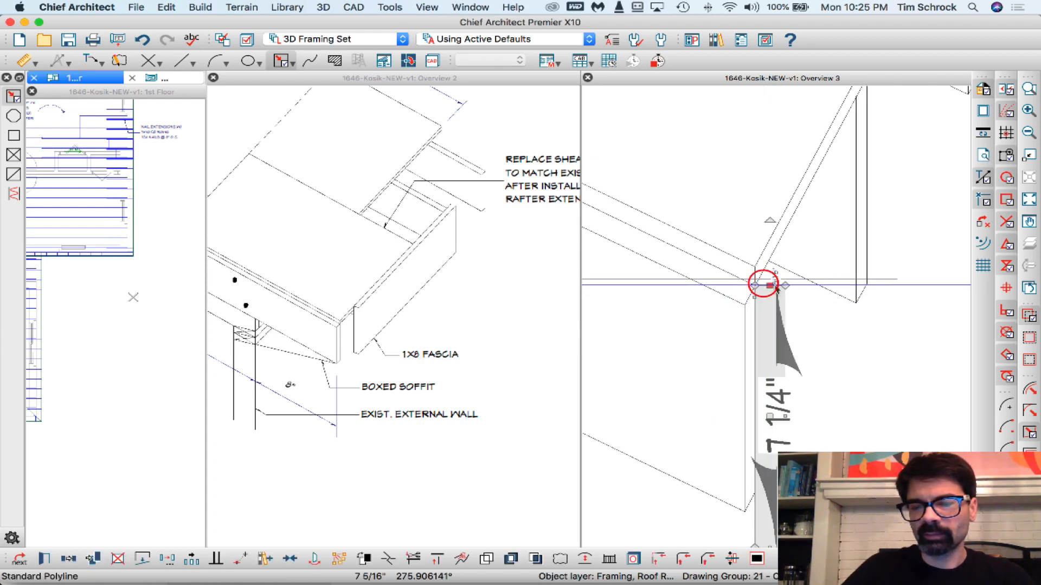
click(741, 281)
scroll(743, 252, down, 4)
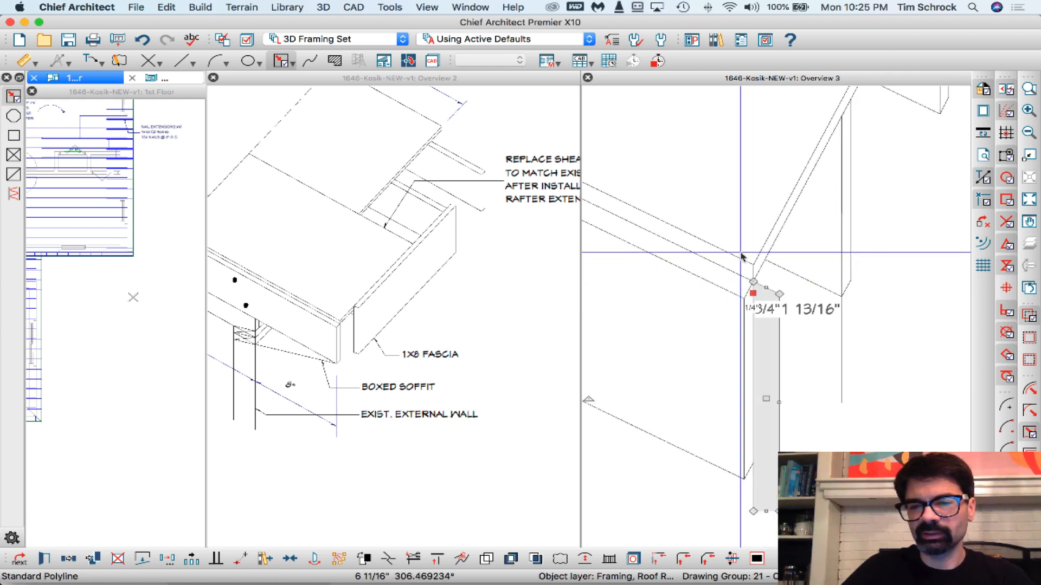
scroll(758, 411, up, 6)
- Slope the fascia rectangle's bottom edge parallel to the front rafter's lower edge
drag(757, 411, 713, 355)
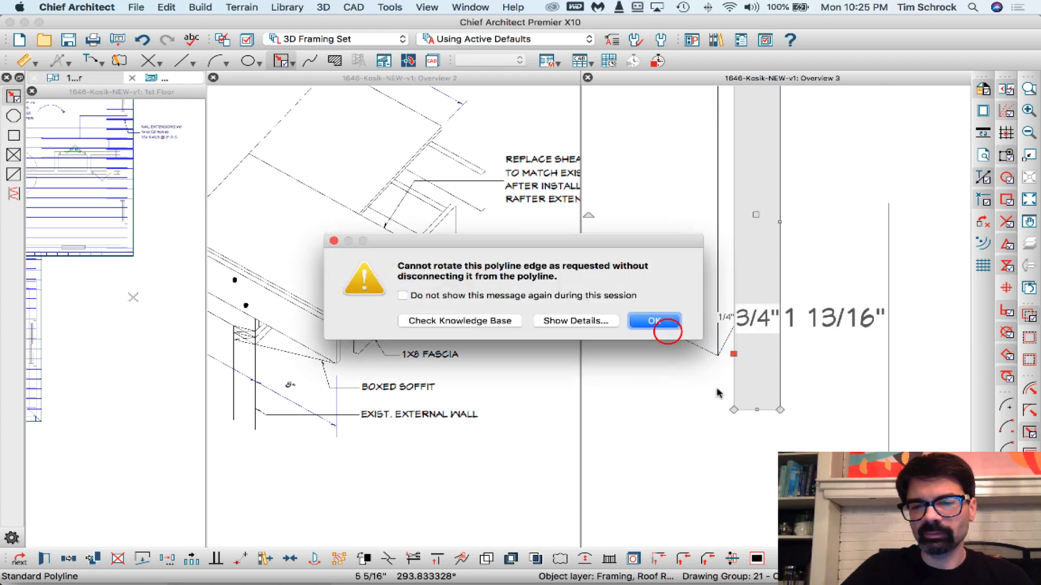
click(644, 320)
click(753, 408)
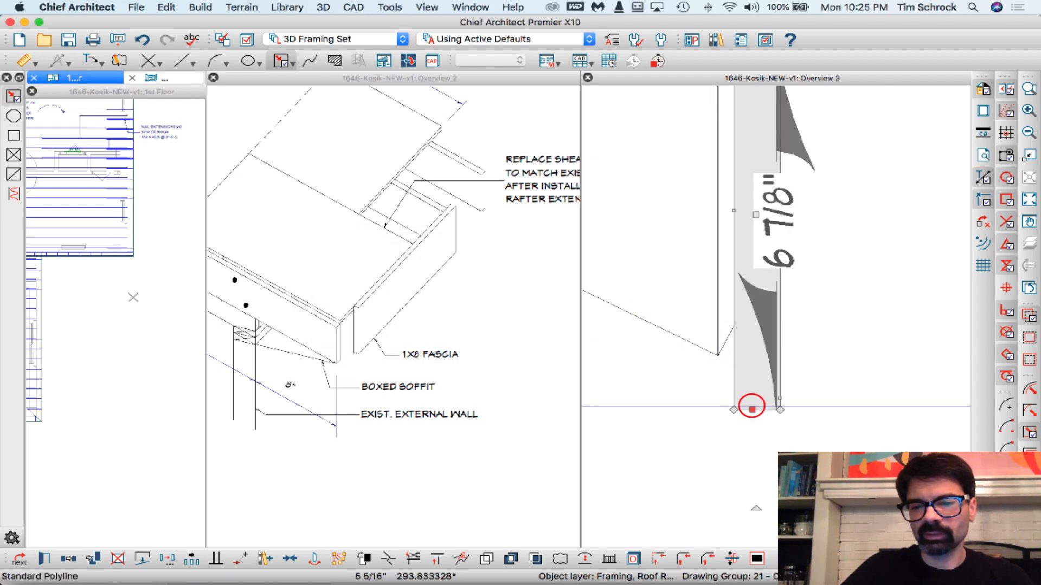
click(688, 342)
scroll(771, 459, down, 3)
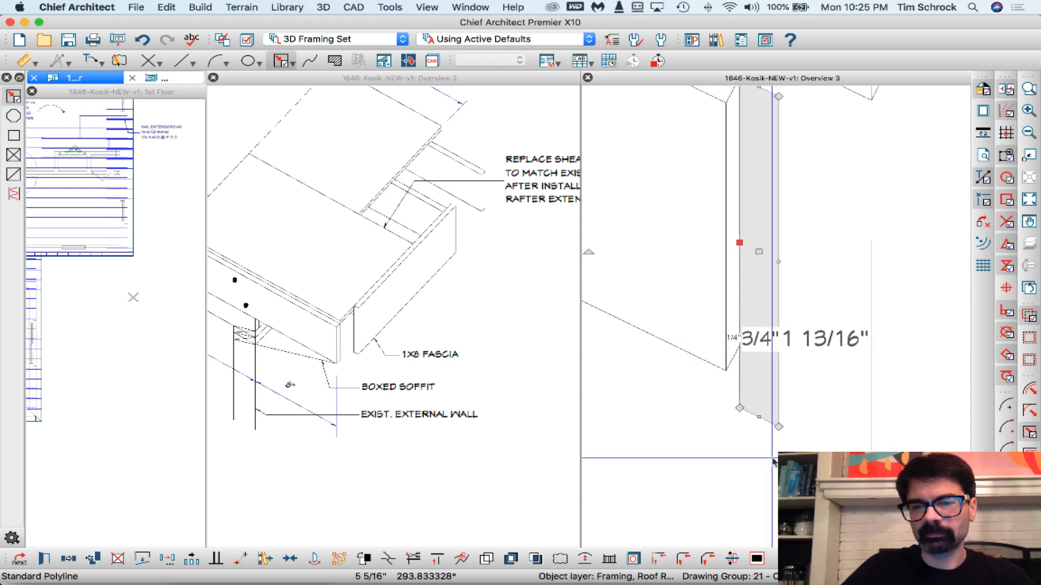
key(Escape)
scroll(795, 454, down, 2)
key(shift+p)
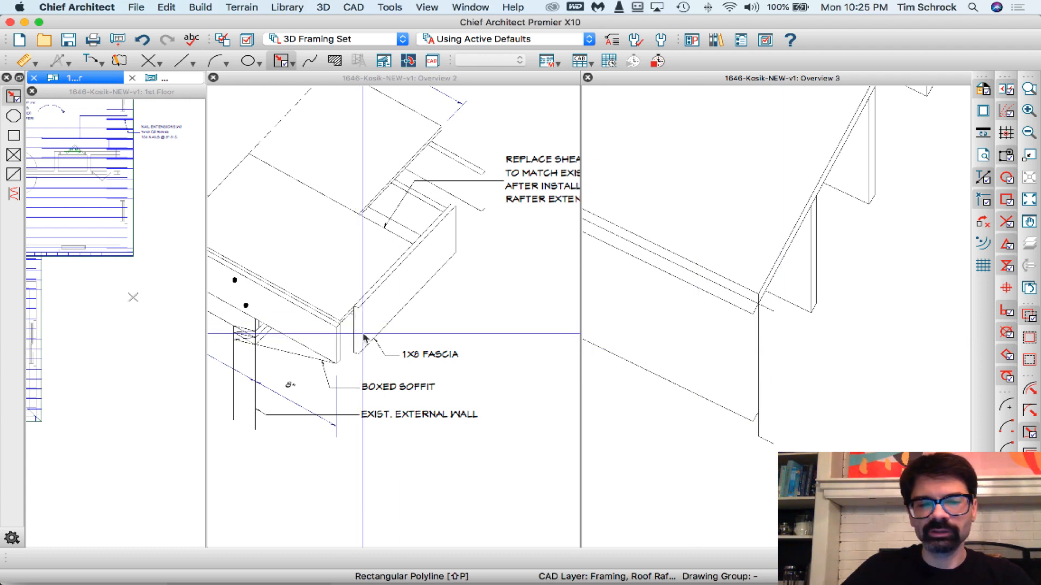
scroll(835, 326, down, 3)
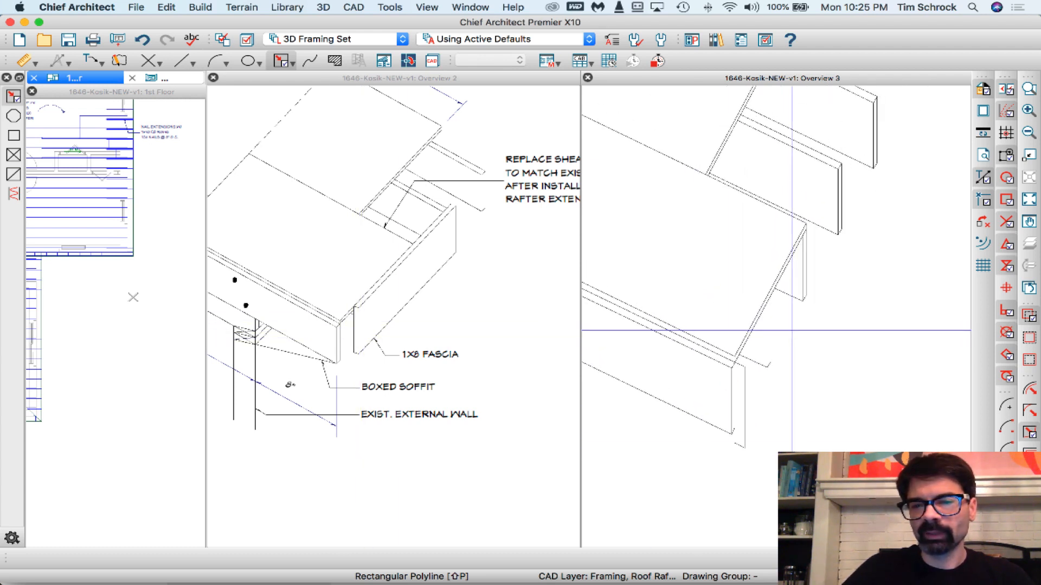
- Draw a line about 1'-5 3/16" long at 60° from the fascia end's upper outer corner towards the rafter ends
key(w)
click(745, 362)
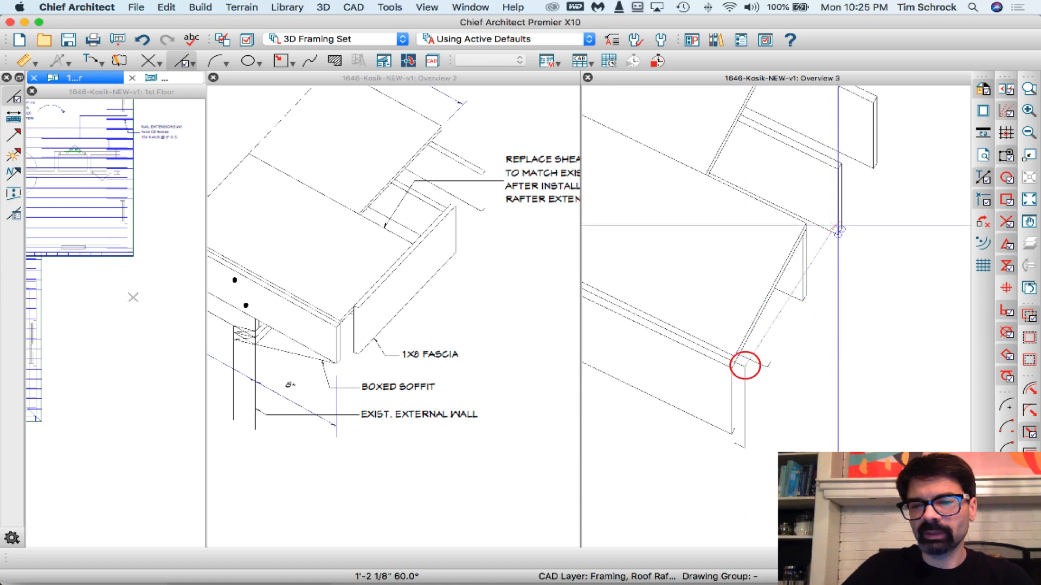
drag(854, 196, 855, 194)
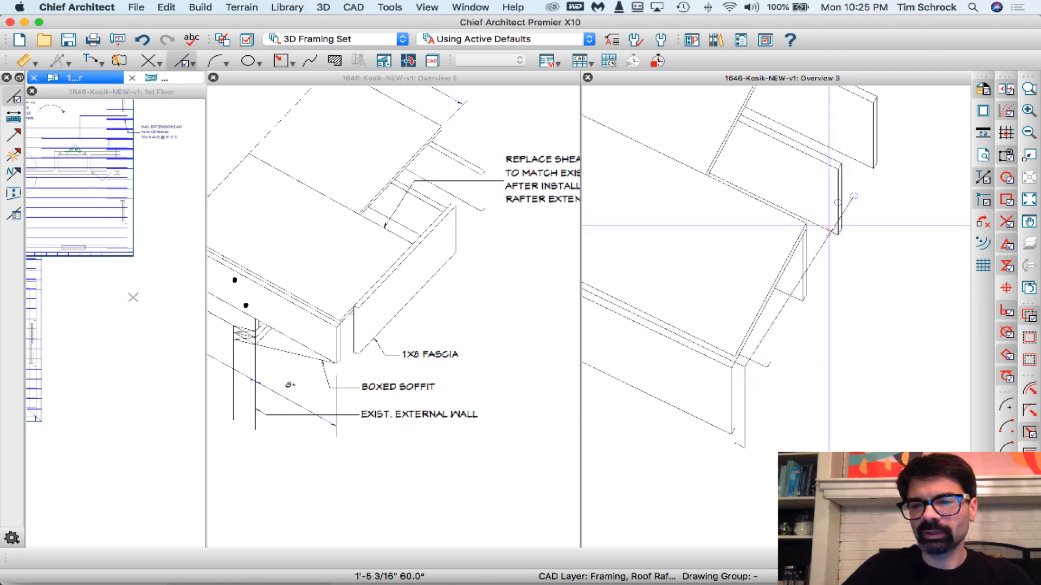
- Make the new fascia line parallel to the sheathing's side edge and move its lower end back onto the fascia's upper outer corner
click(821, 246)
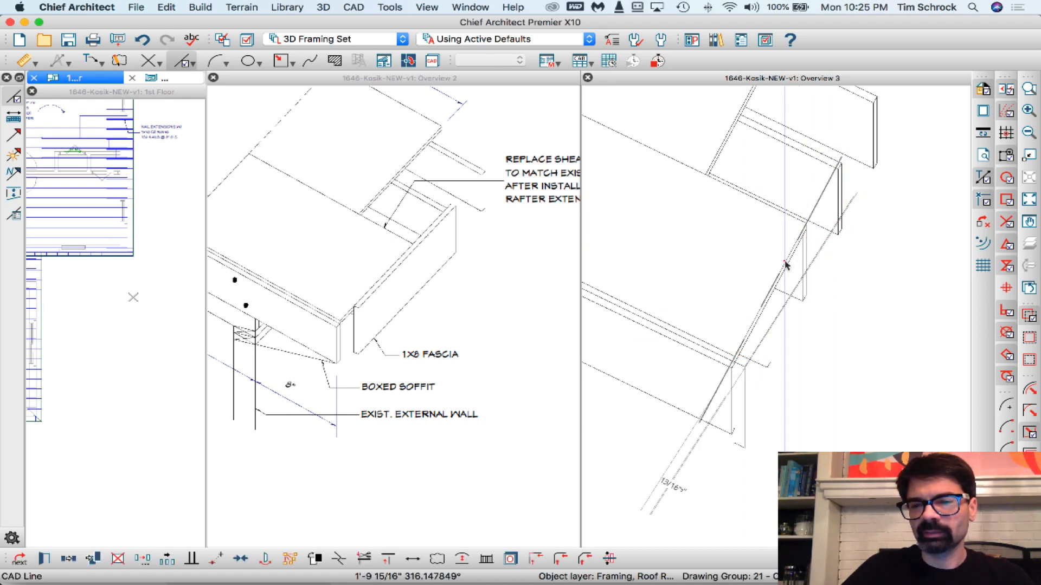
click(785, 263)
scroll(777, 338, up, 5)
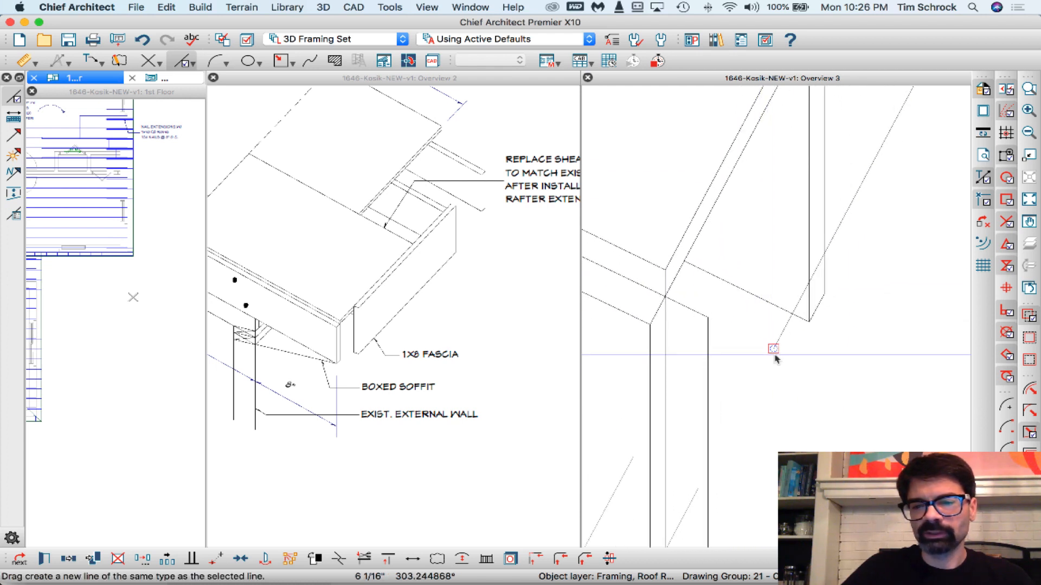
drag(775, 351, 704, 318)
scroll(720, 234, down, 1)
scroll(720, 234, down, 4)
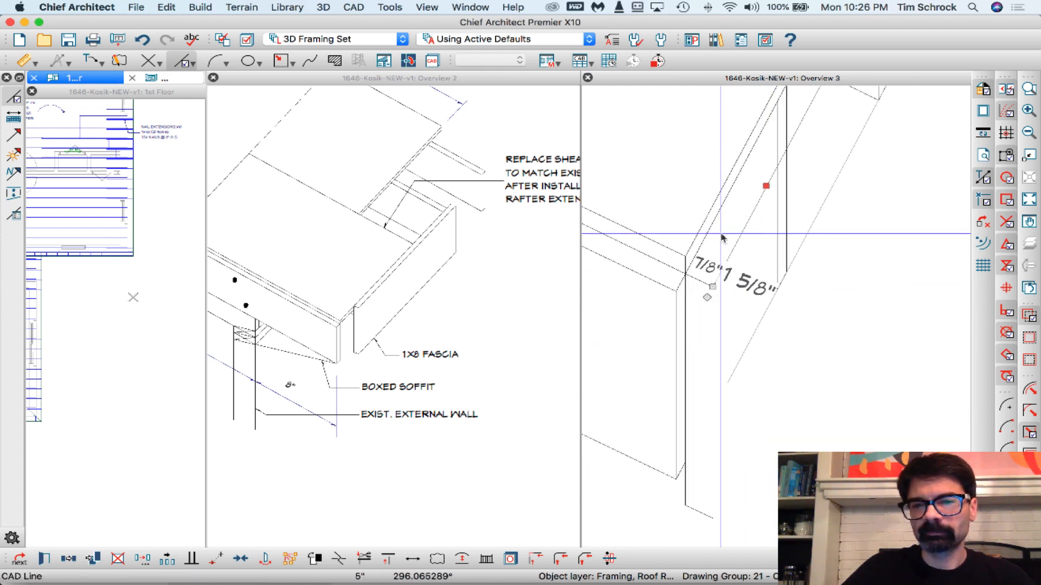
- Copy the fascia's upper edge line from the upper outer corner to the lower outer corner to form its bottom edge
click(68, 558)
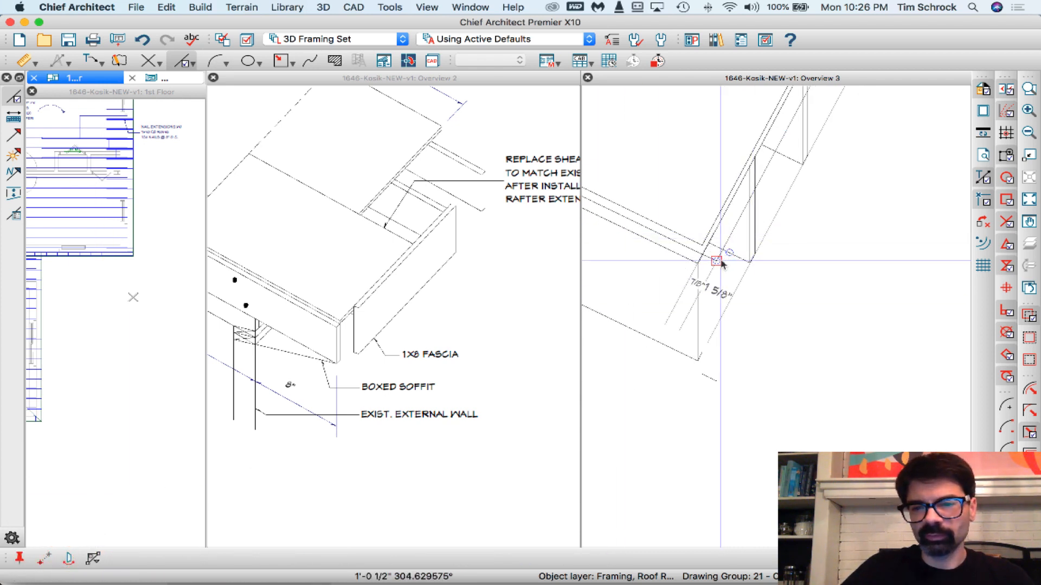
drag(719, 258, 728, 384)
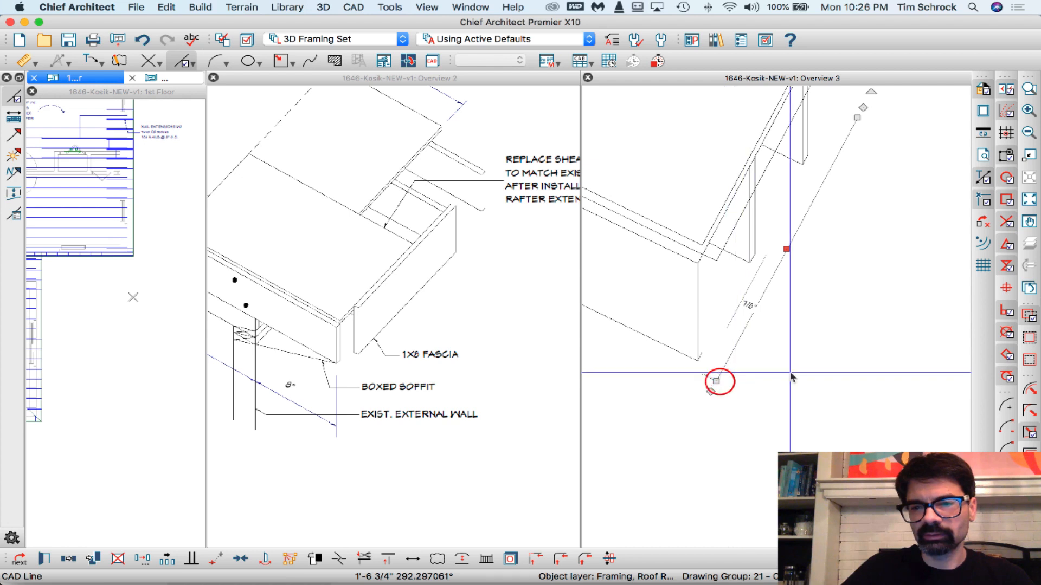
scroll(764, 388, down, 3)
scroll(735, 265, up, 1)
scroll(736, 267, up, 5)
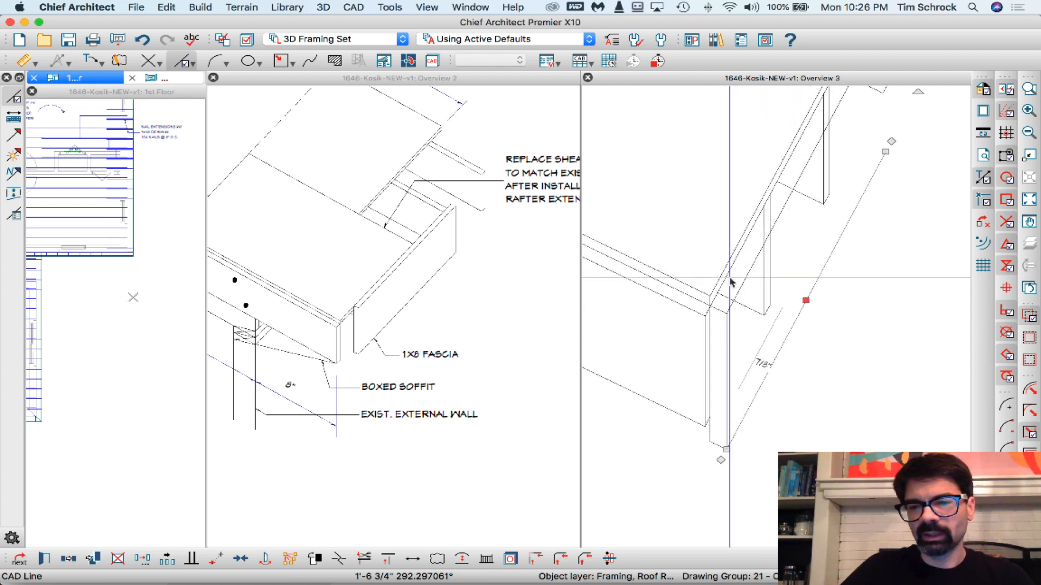
- Break the sheathing's lower side edge at the fascia end's inner corner, disconnect the long segment behind the fascia and delete it
click(710, 303)
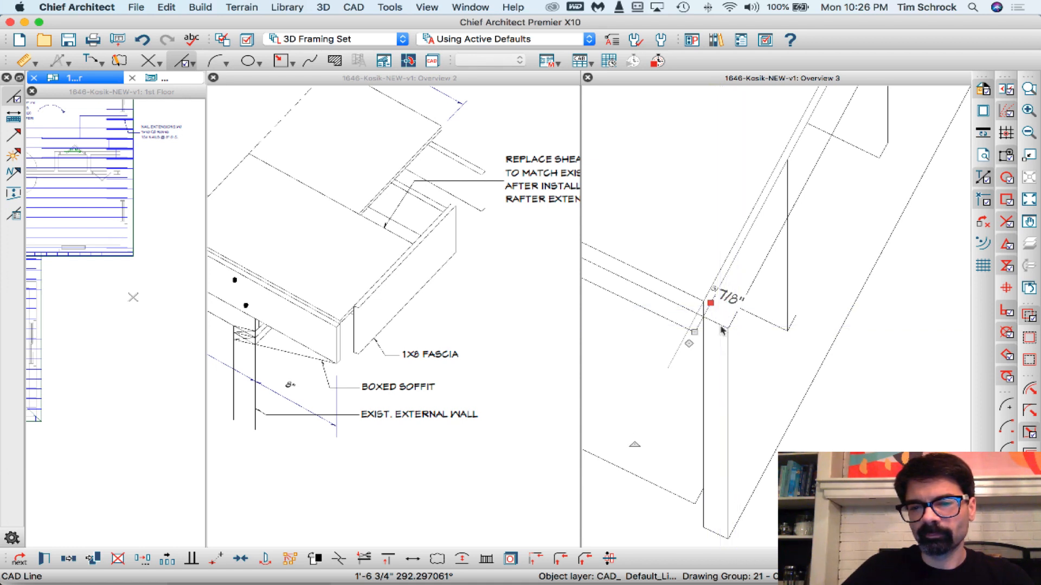
key(Delete)
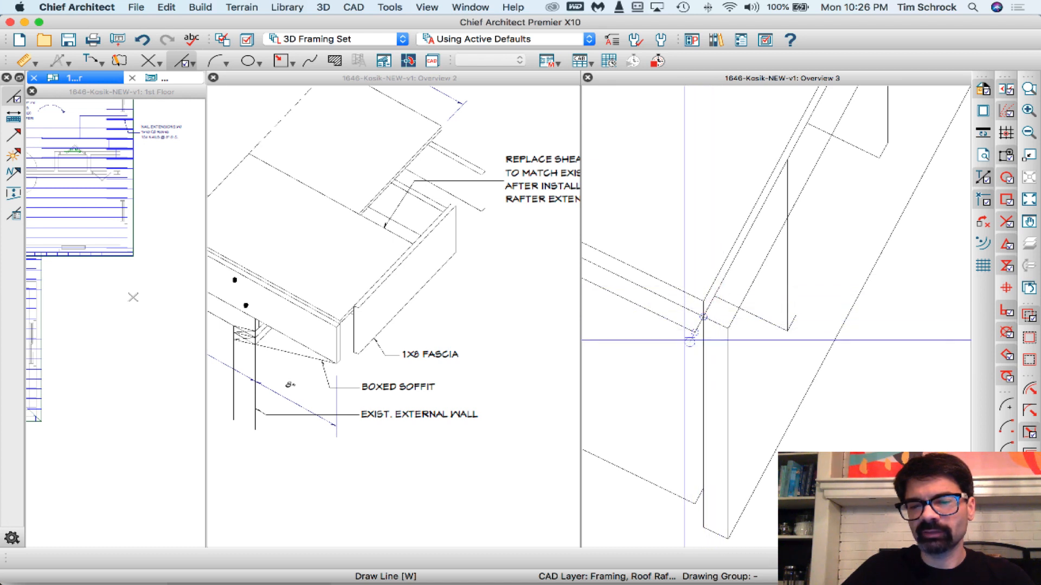
drag(694, 332, 726, 274)
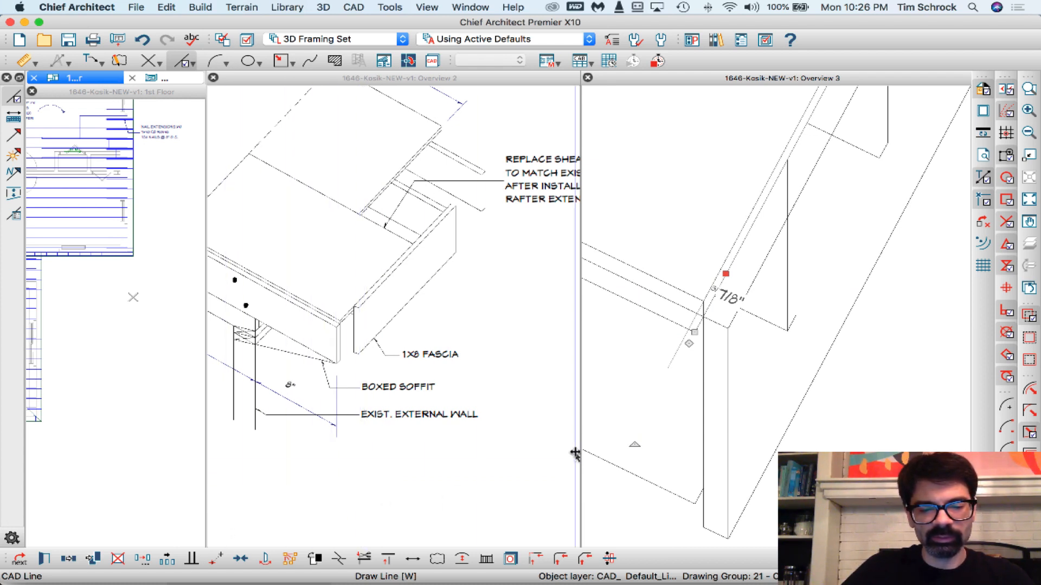
key(3)
click(700, 321)
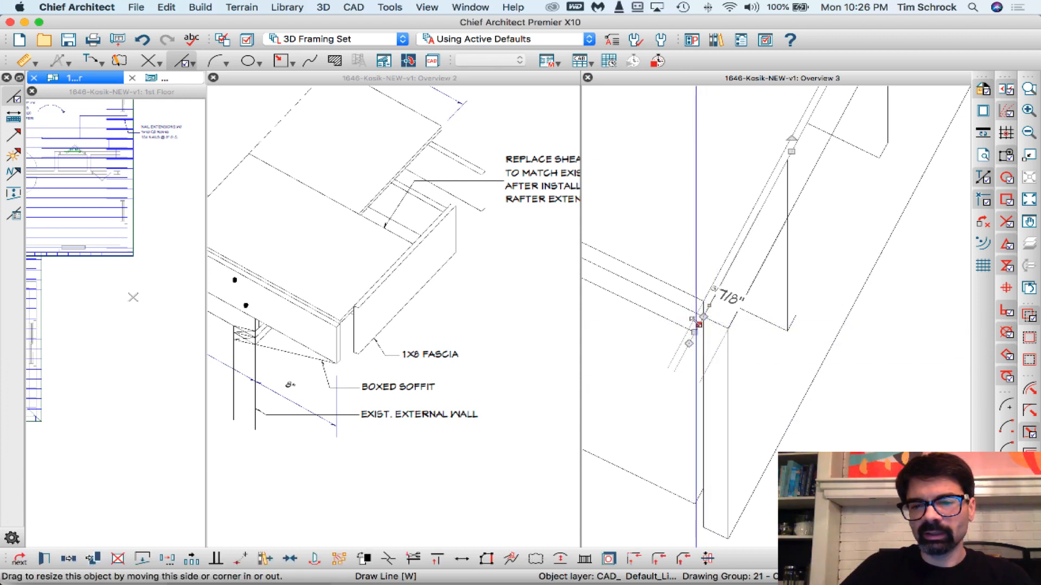
click(729, 273)
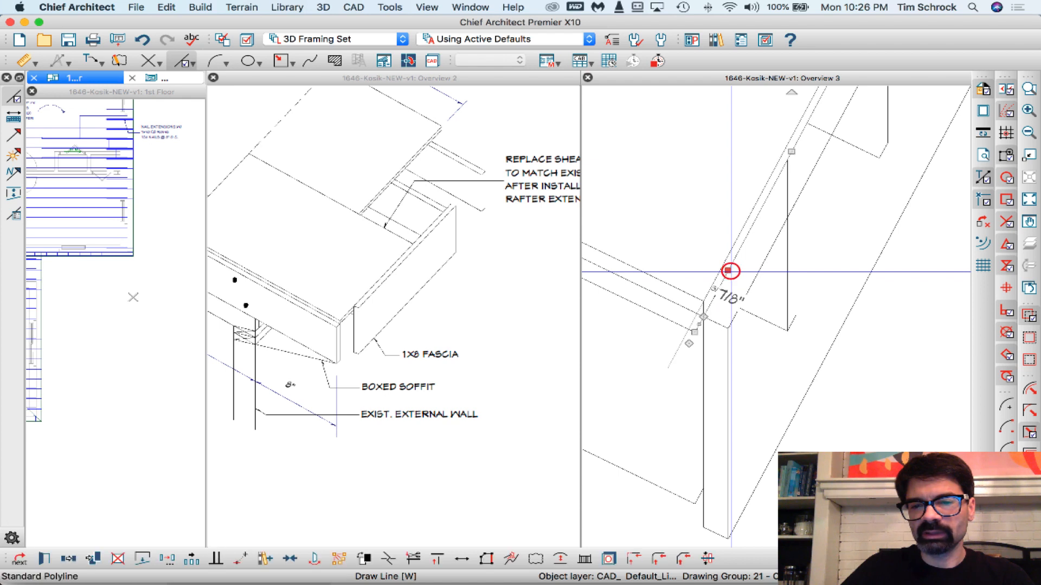
click(145, 557)
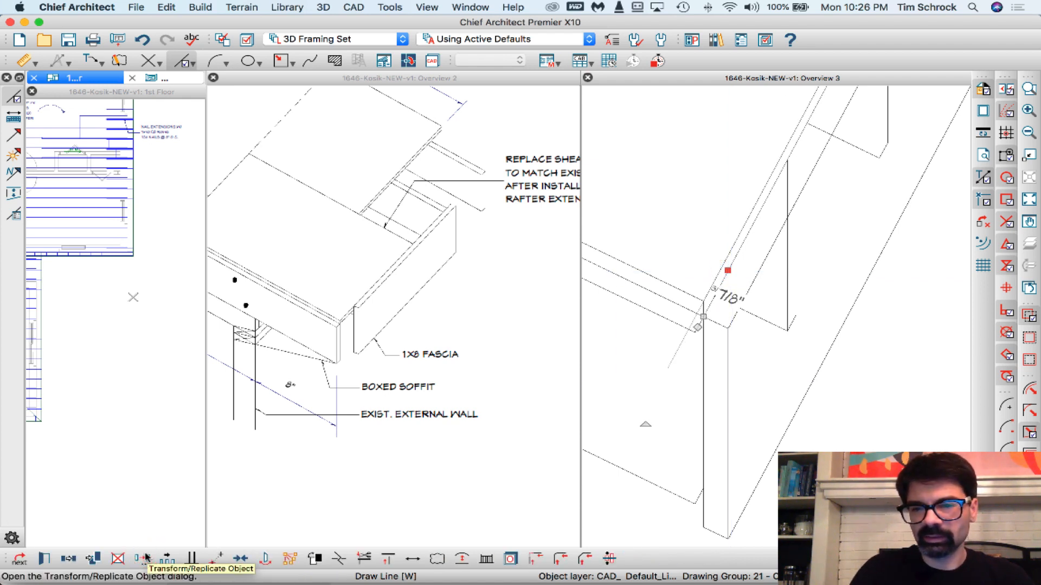
key(Delete)
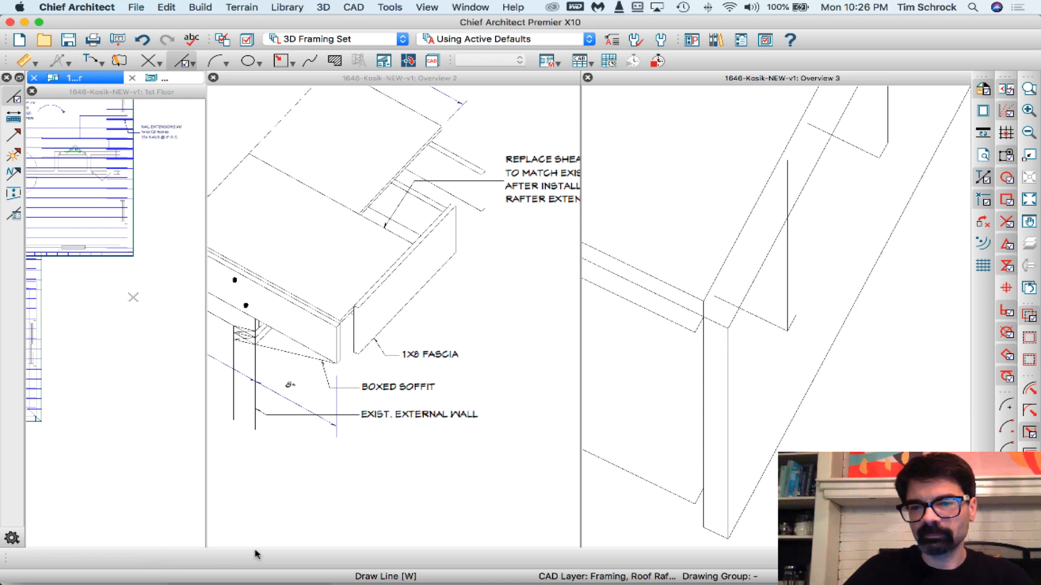
- Break the sheathing's lower corner edge at the fascia end's inner upper corner and disconnect the short vertical segment above it
click(704, 330)
scroll(708, 307, up, 3)
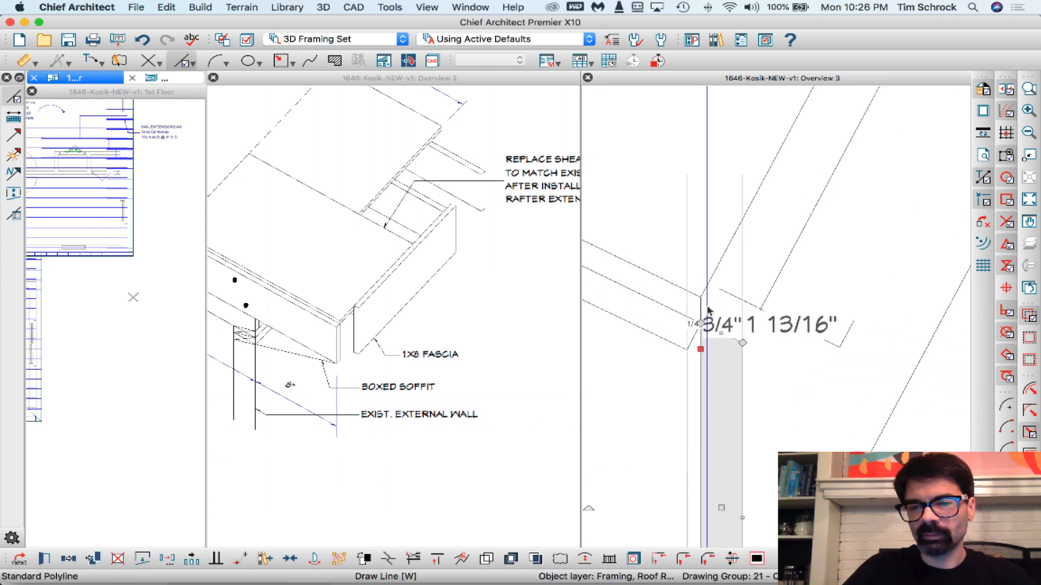
key(Escape)
click(700, 308)
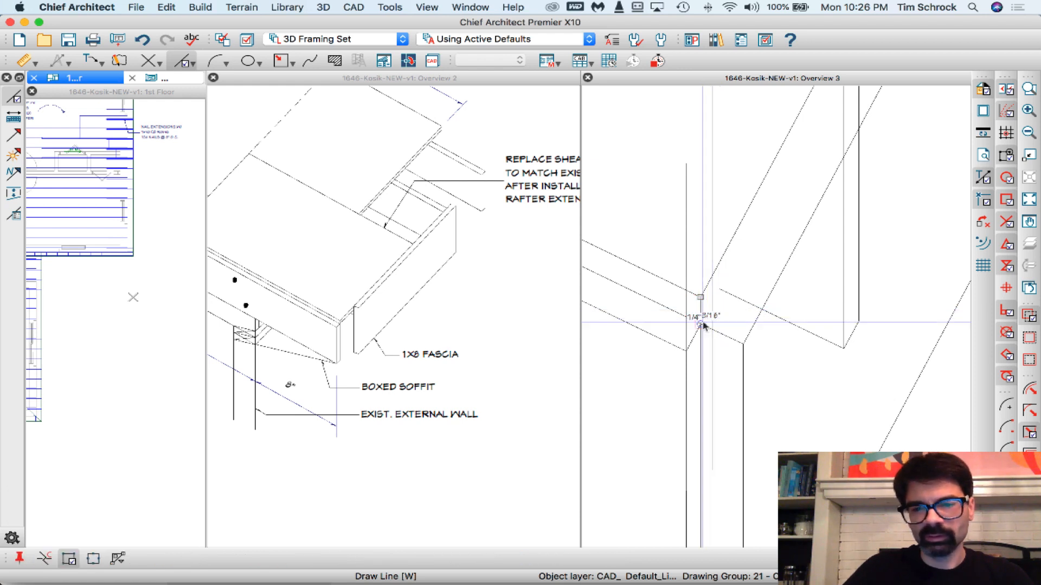
click(700, 320)
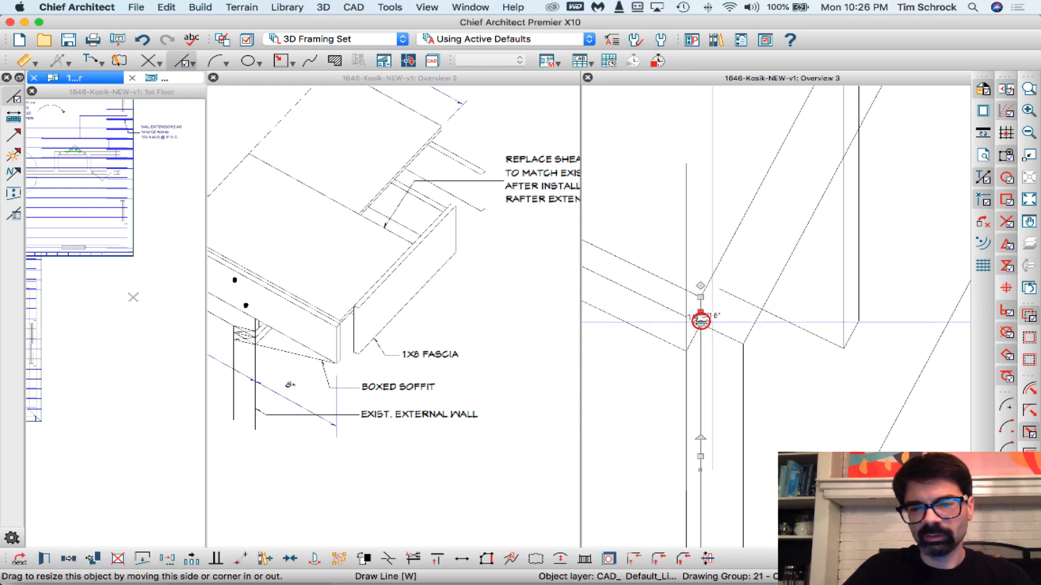
click(141, 559)
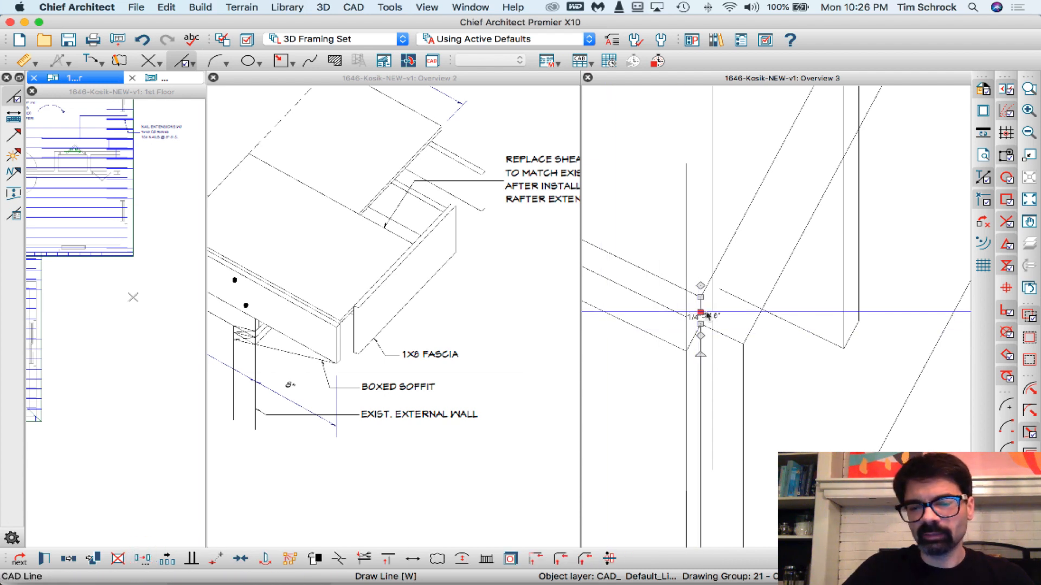
- Move the sheathing's side edge and its short corner segment from the fascia end's inner upper corner to its outer upper corner
click(719, 258)
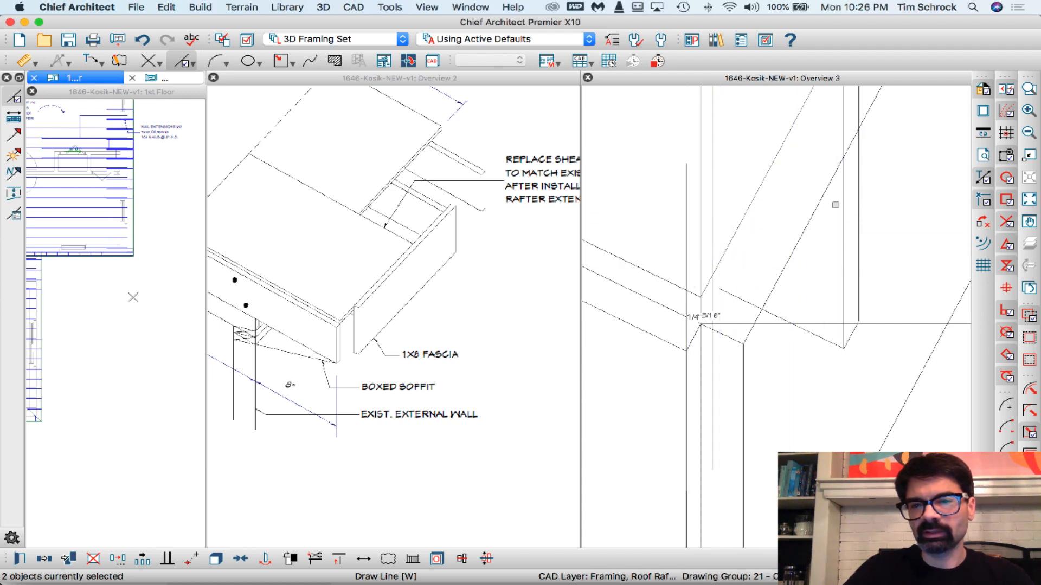
click(700, 325)
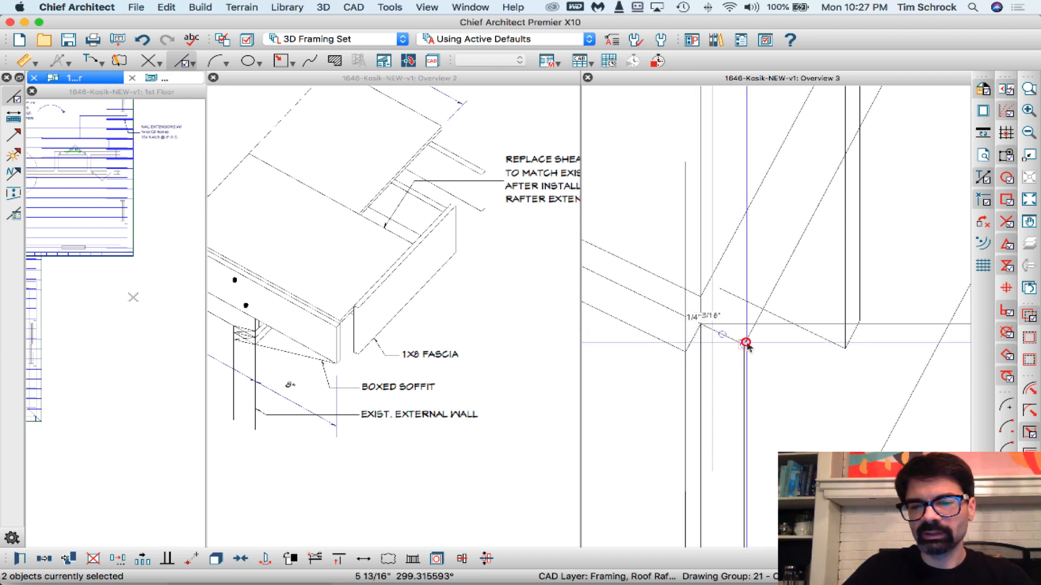
key(Escape)
- Delete the linework of the two rafter ends that show through between the sheathing and the new fascia
scroll(659, 373, down, 5)
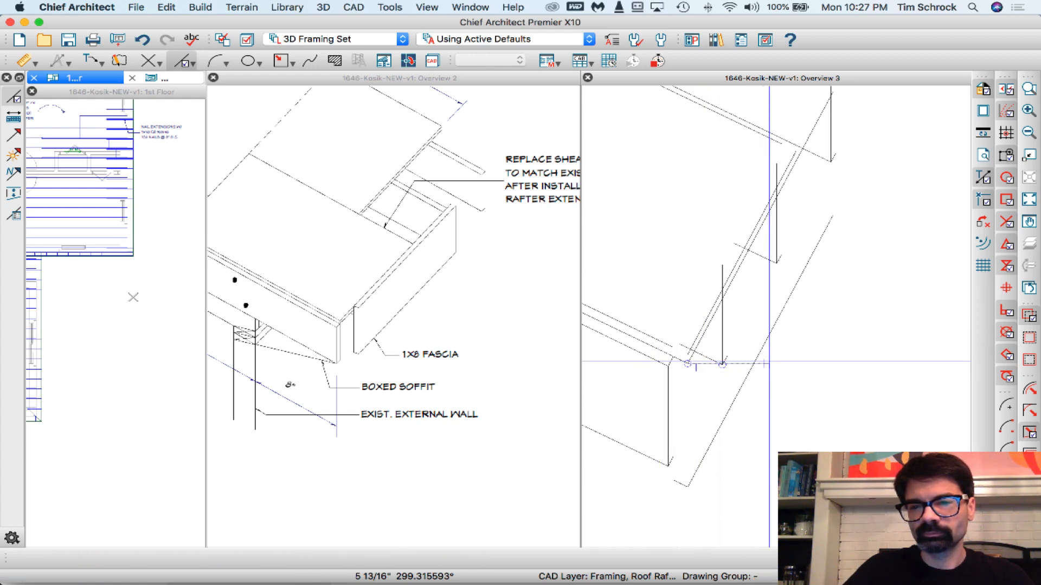
scroll(769, 362, down, 3)
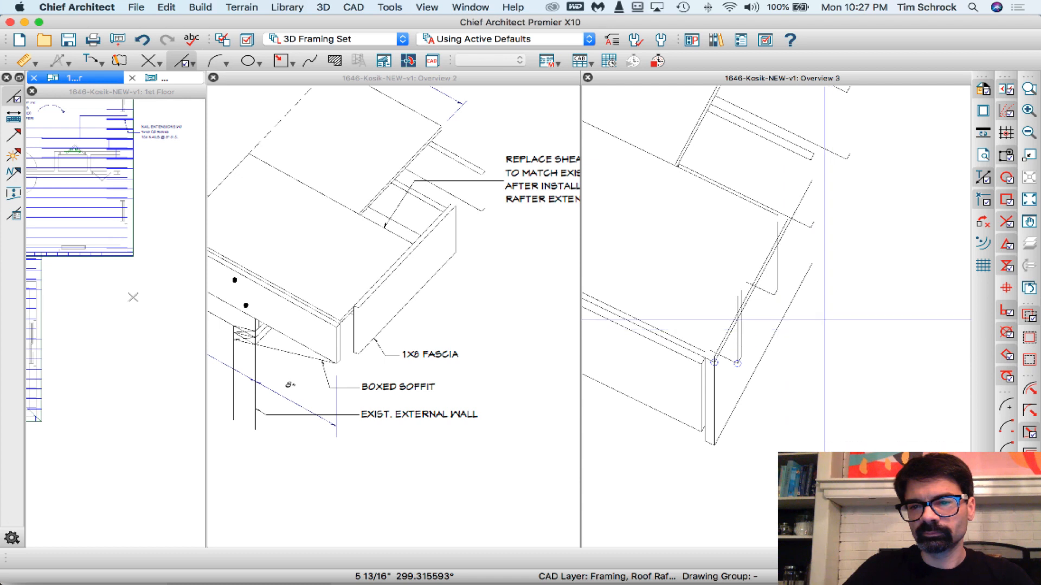
scroll(802, 238, up, 3)
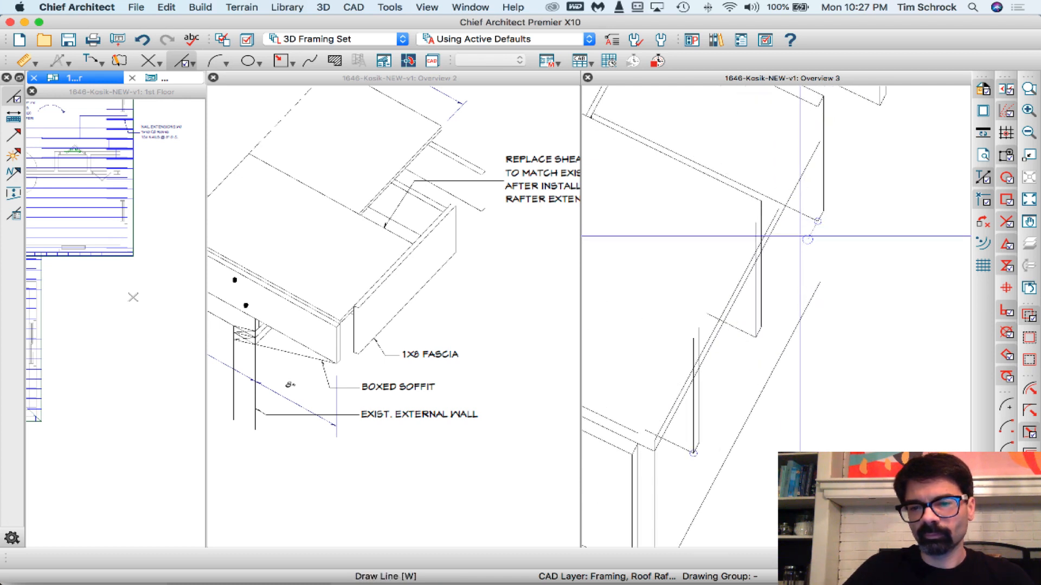
scroll(801, 236, down, 2)
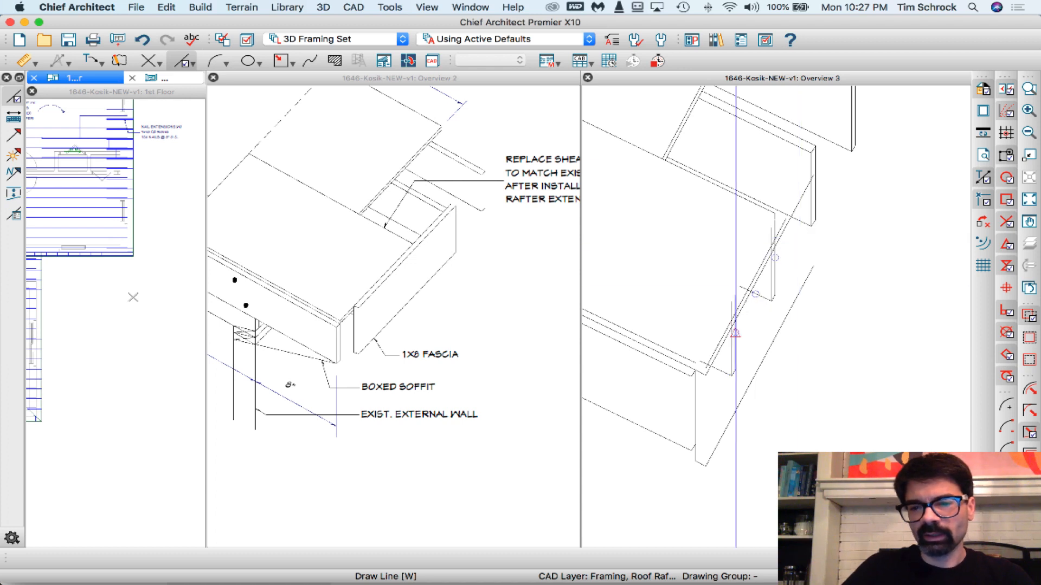
scroll(737, 374, up, 2)
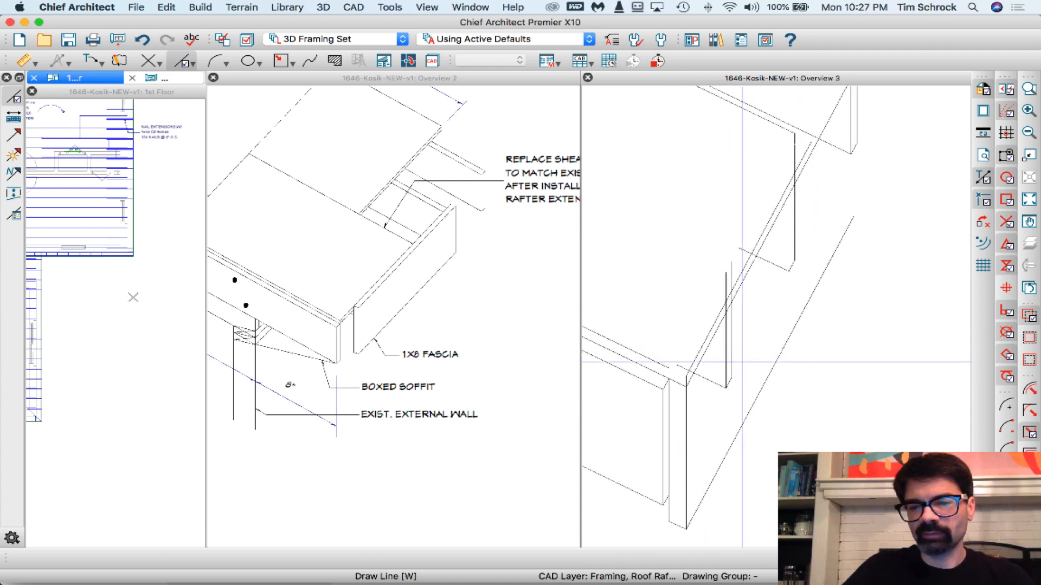
click(738, 363)
drag(715, 390, 715, 394)
key(Delete)
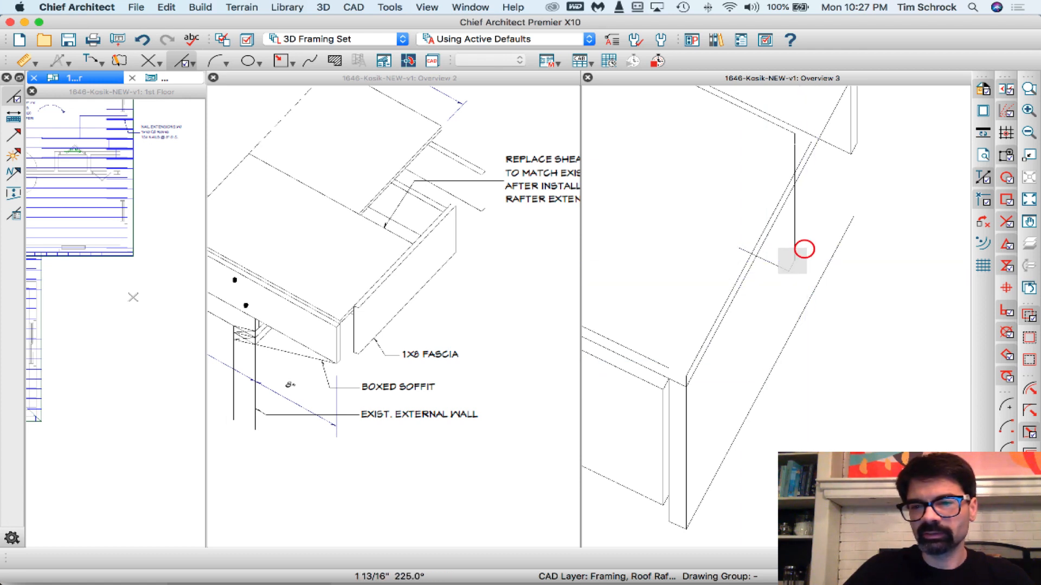
drag(779, 273, 780, 277)
key(Delete)
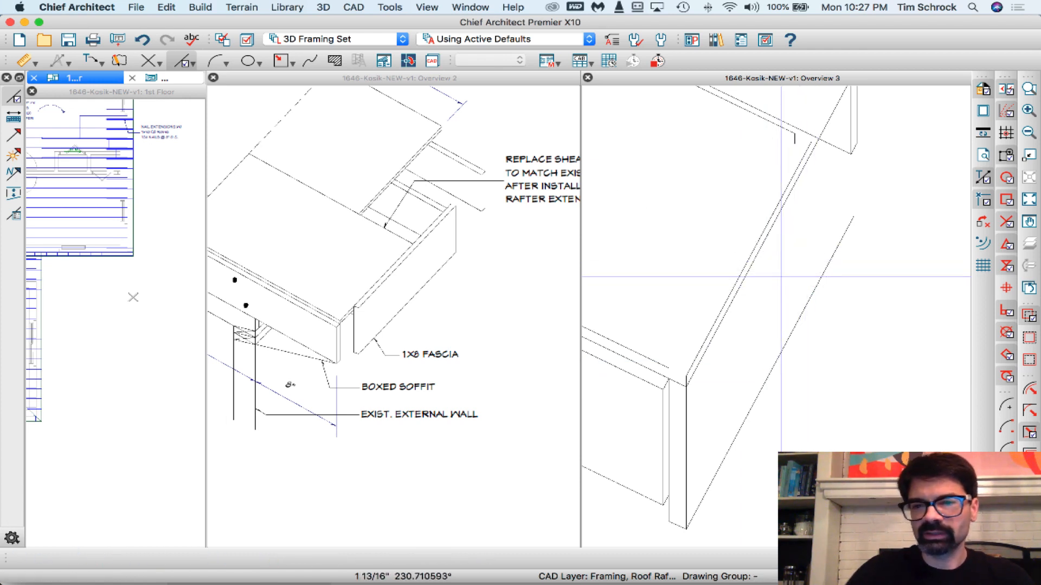
- Stretch the sheathing's far edge to the upper end of its moved side edge and draw a 1/2" vertical thickness line at that corner
scroll(737, 316, down, 2)
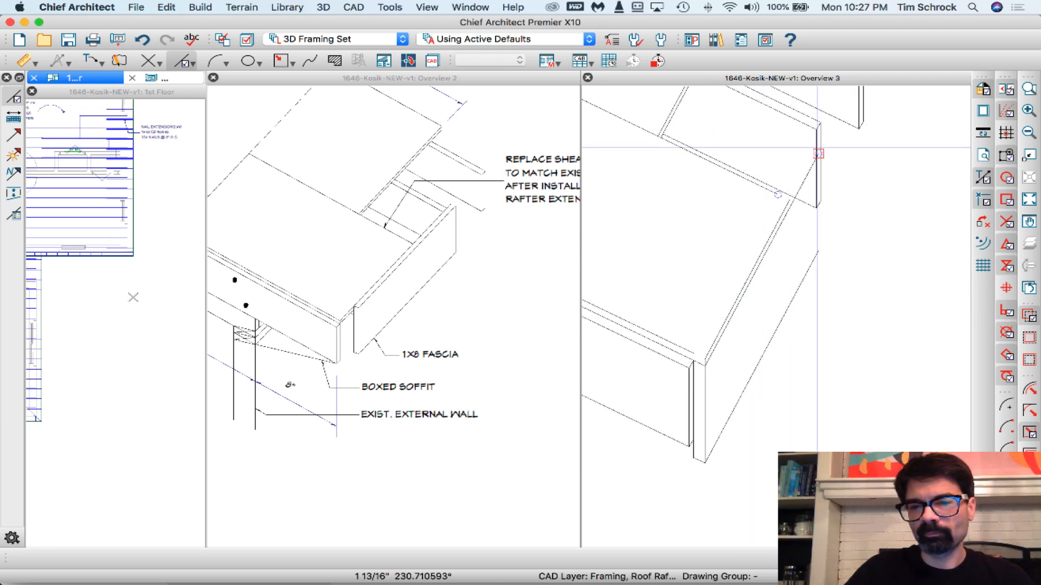
scroll(806, 155, up, 3)
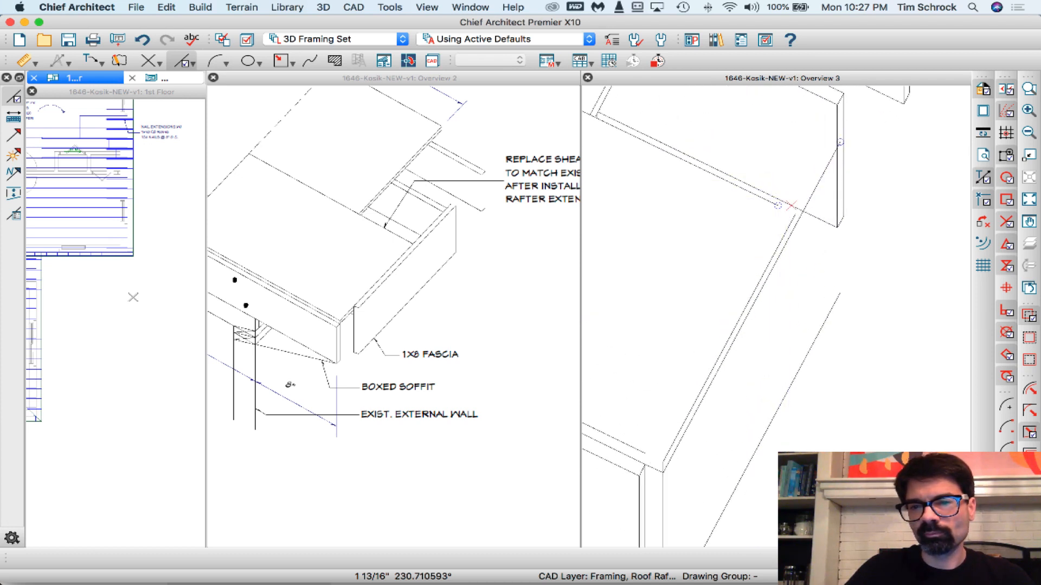
scroll(791, 206, up, 2)
click(764, 206)
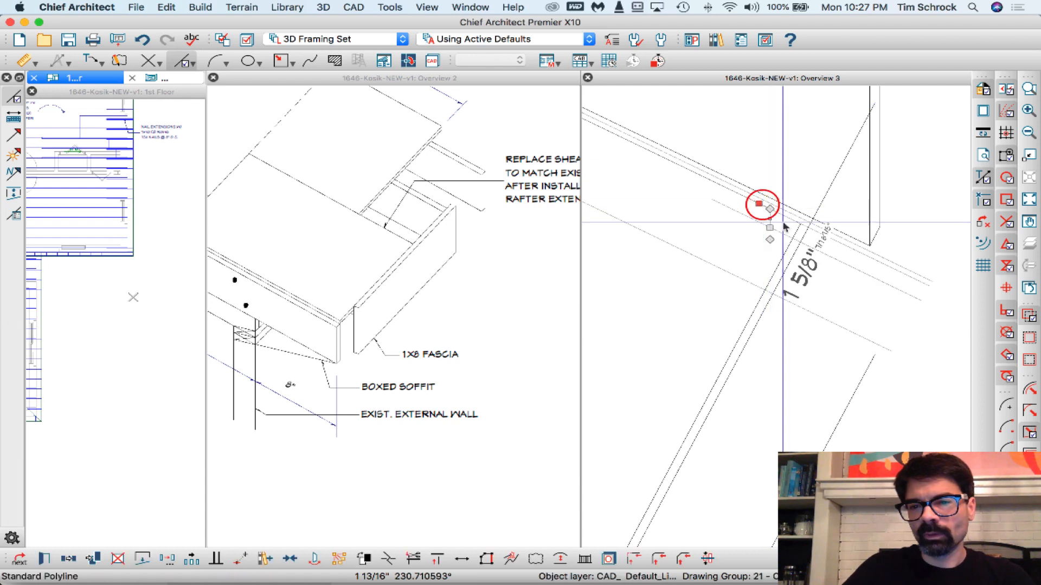
drag(767, 230, 799, 224)
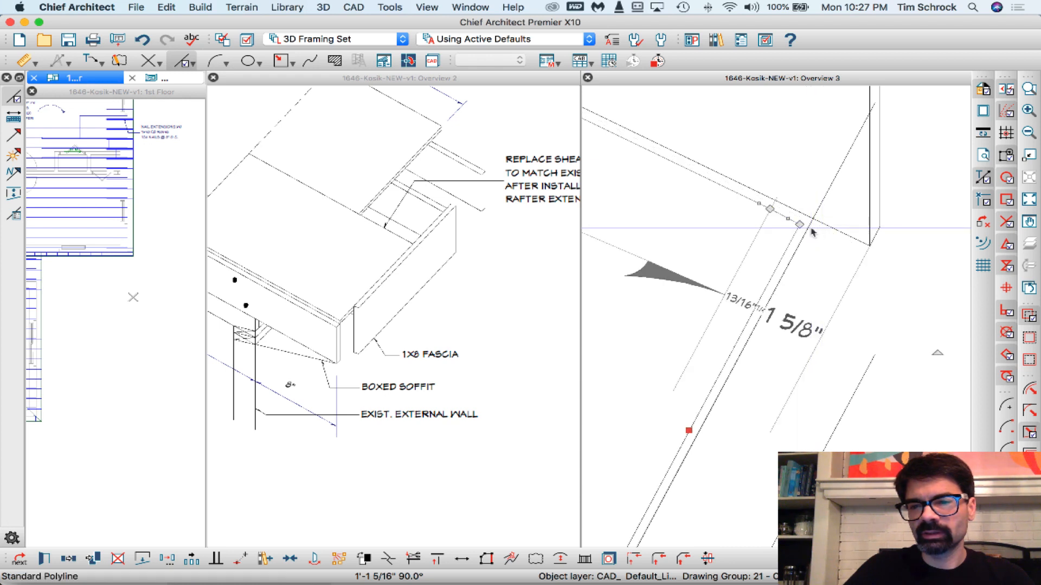
scroll(818, 213, down, 2)
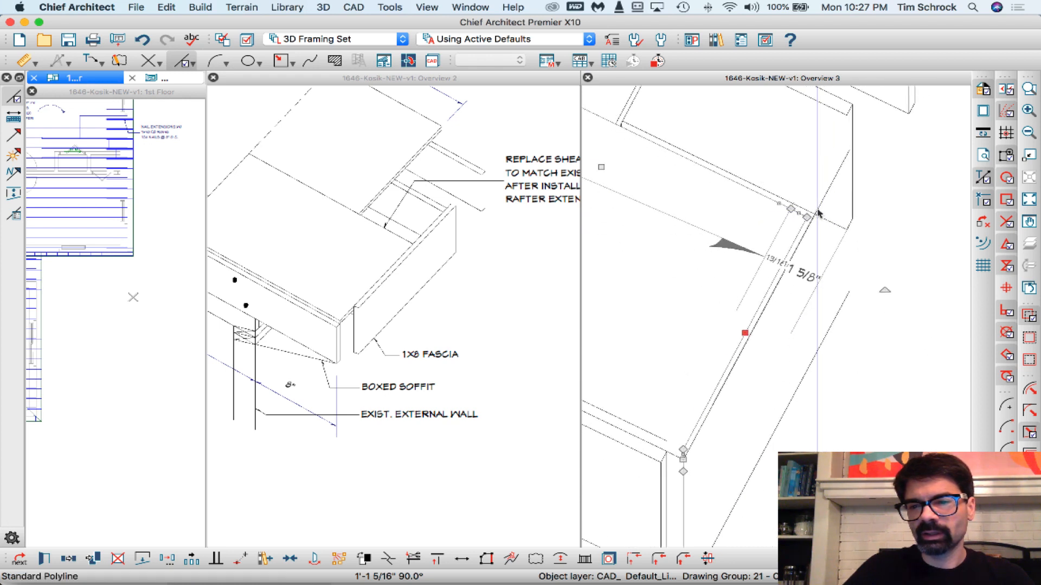
scroll(802, 219, up, 5)
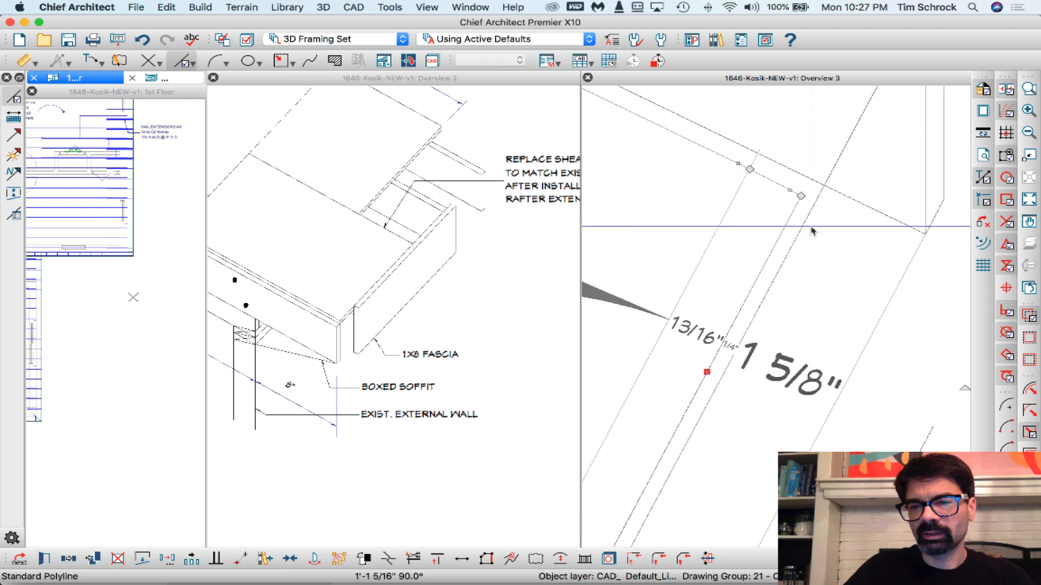
key(Escape)
click(799, 192)
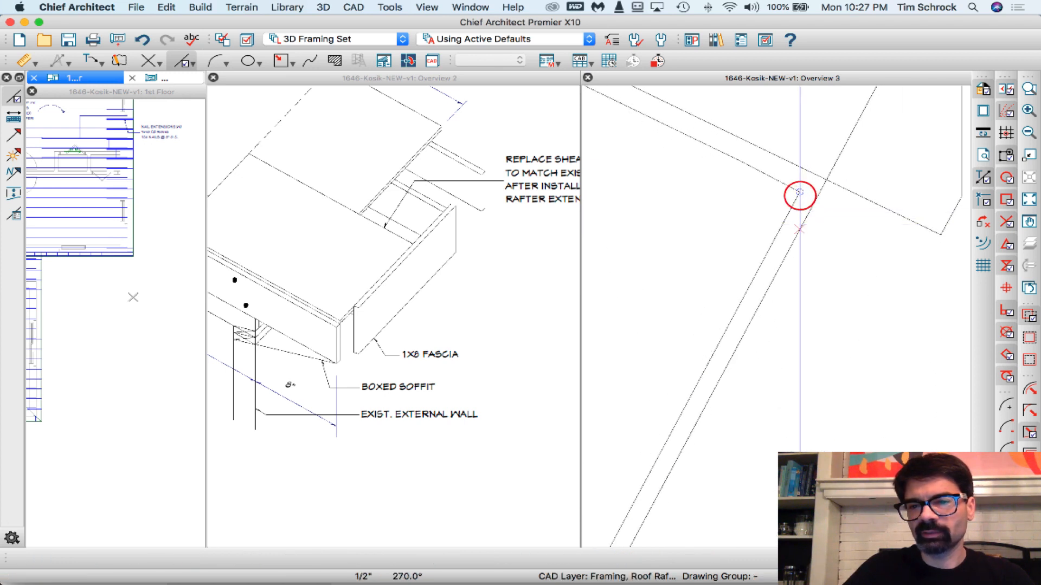
key(r)
- Extend the sheathing's upper front edge line to the lower end of its moved side edge above the fascia corner
scroll(839, 188, down, 5)
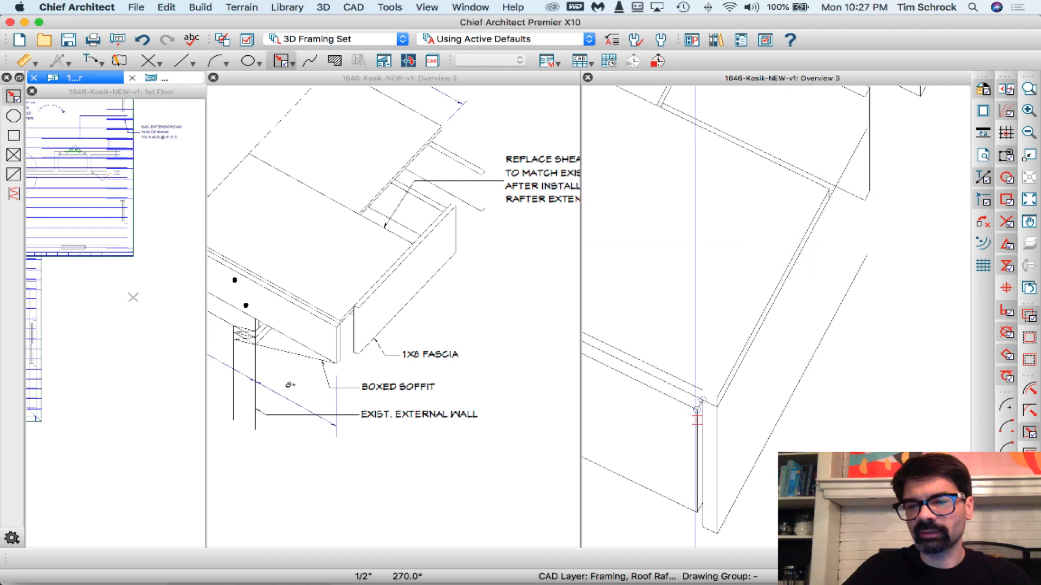
scroll(806, 364, up, 5)
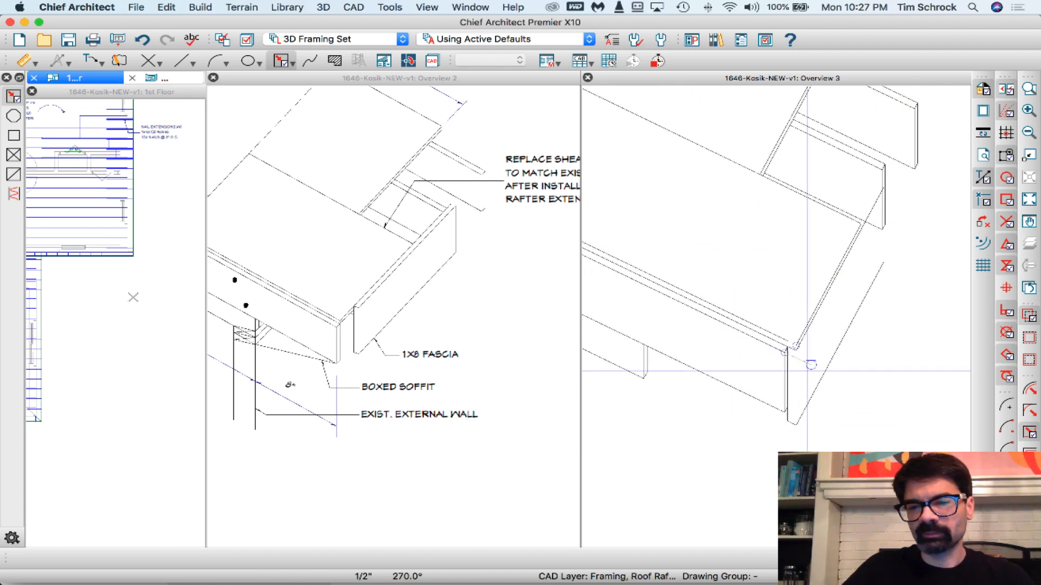
click(808, 264)
drag(808, 264, 848, 282)
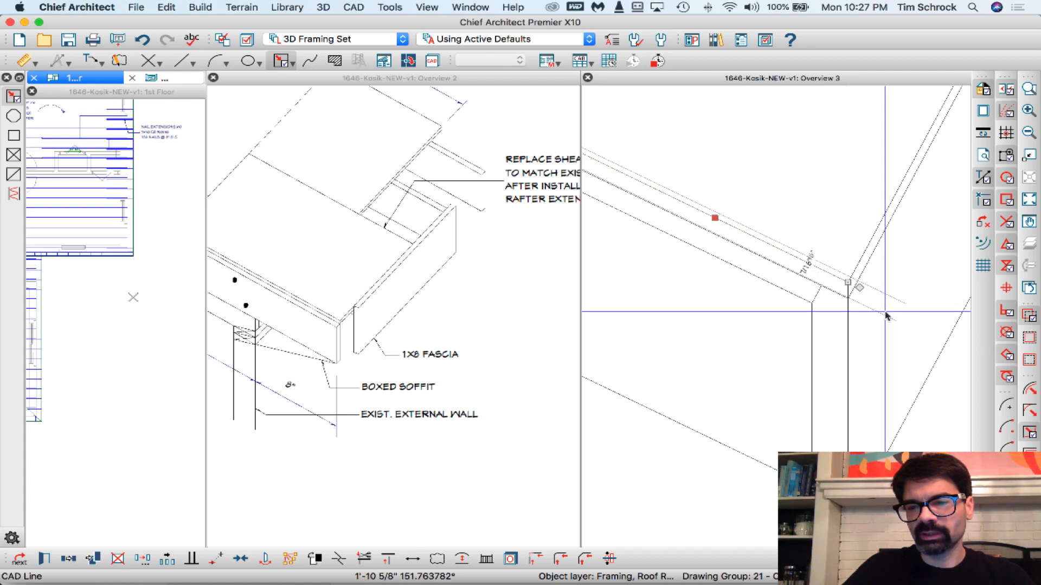
scroll(672, 308, down, 3)
scroll(793, 274, down, 2)
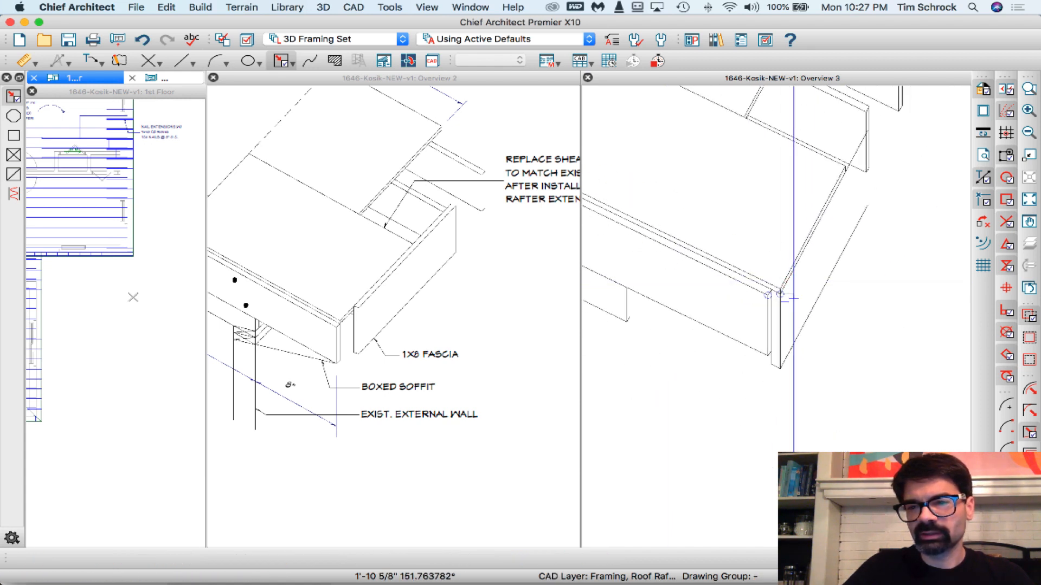
- Close the fascia's far end with a vertical line between its top and bottom edges and move that end inward to shorten the fascia
scroll(869, 131, up, 2)
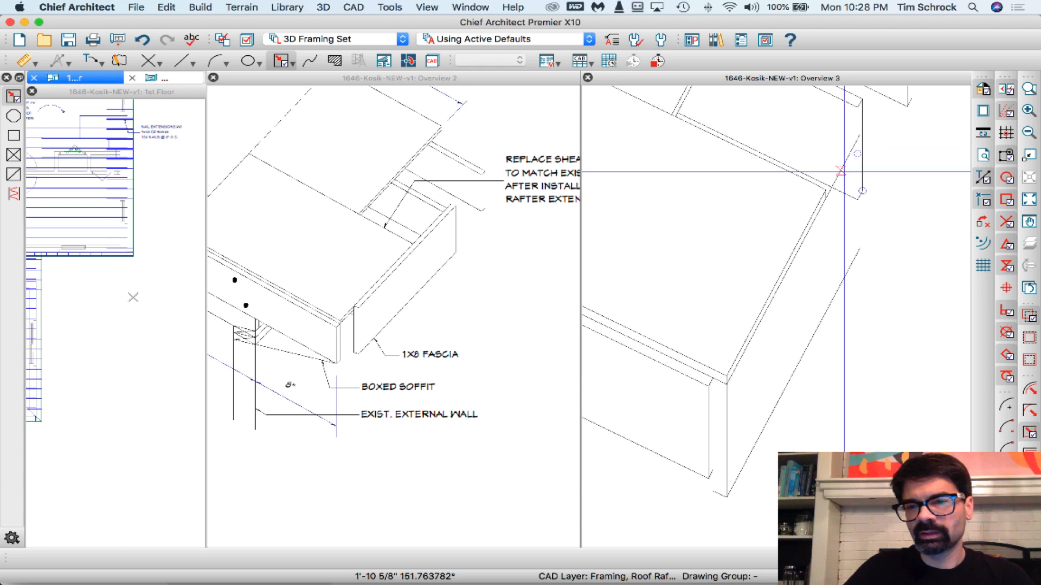
scroll(854, 153, up, 2)
key(l)
click(864, 128)
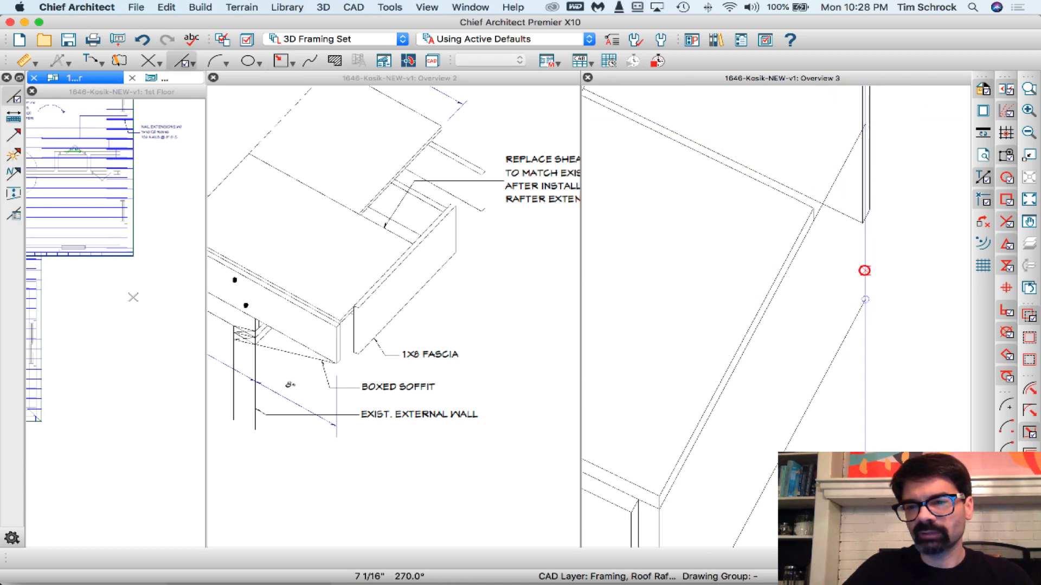
click(865, 270)
drag(865, 270, 849, 290)
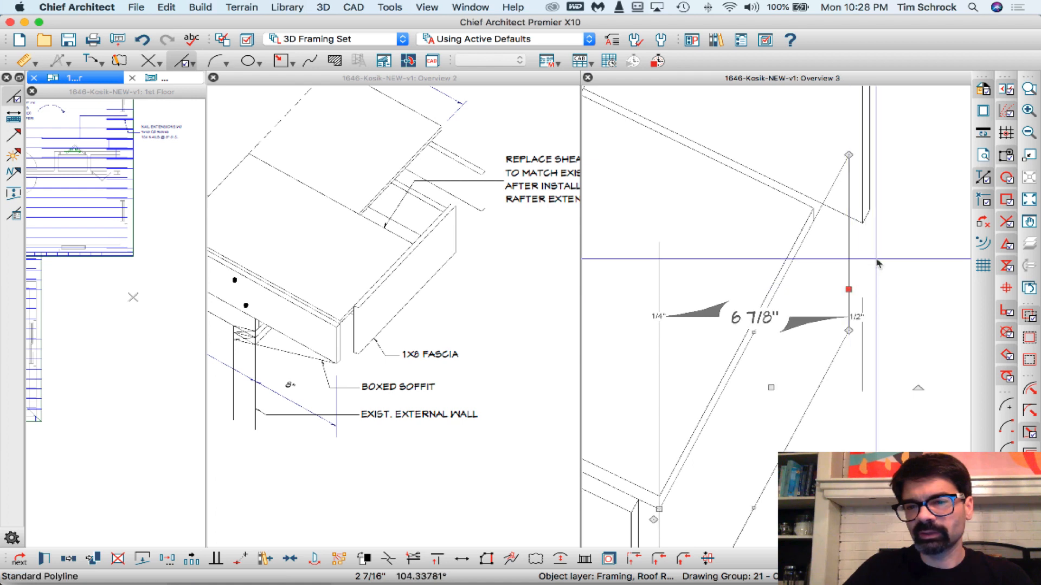
key(Escape)
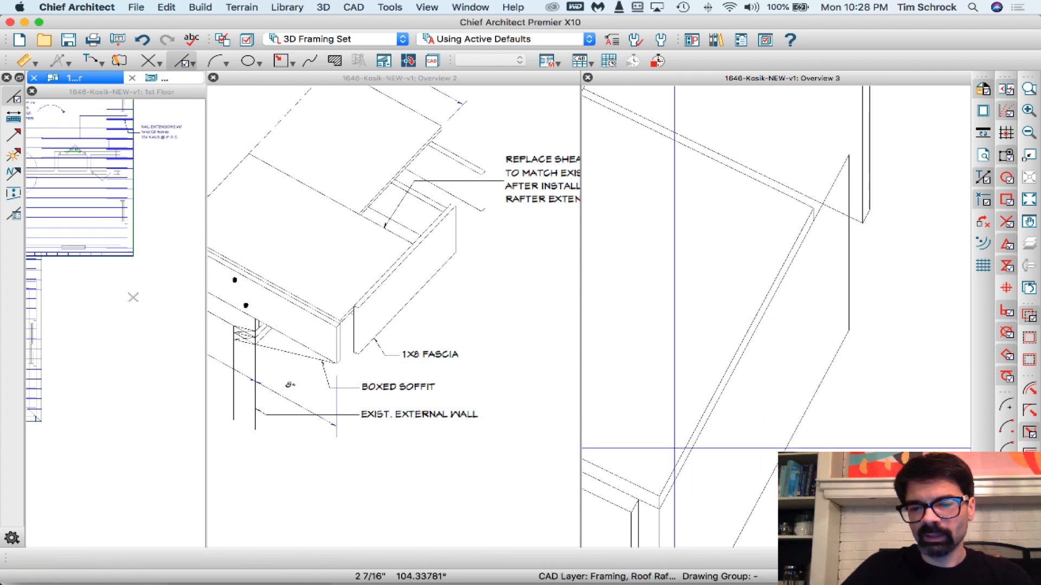
- Draw the fascia's inner top edge parallel to its outer one and shorten it to the part beyond the sheathing's far corner
click(636, 499)
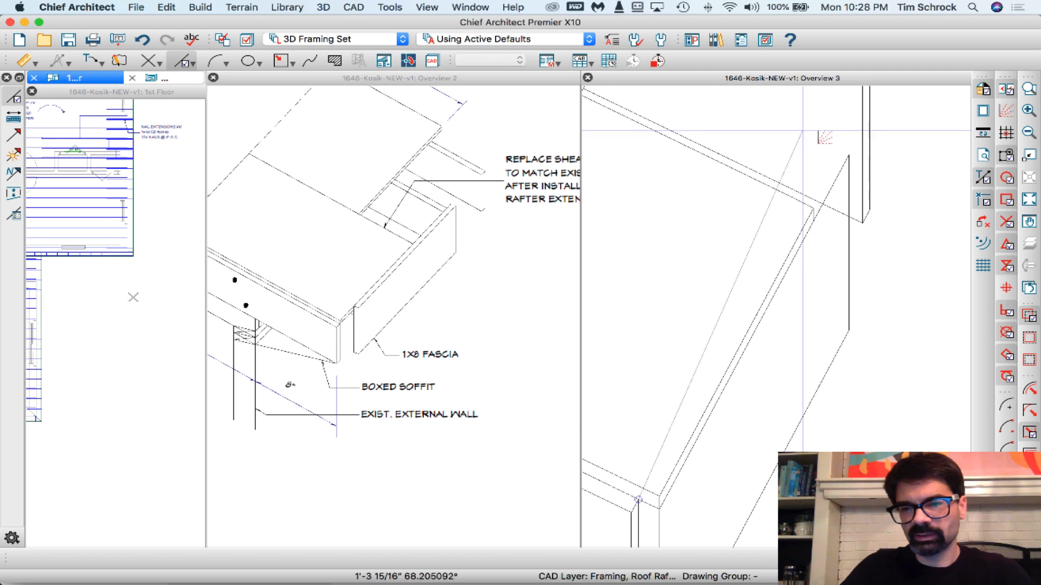
click(815, 152)
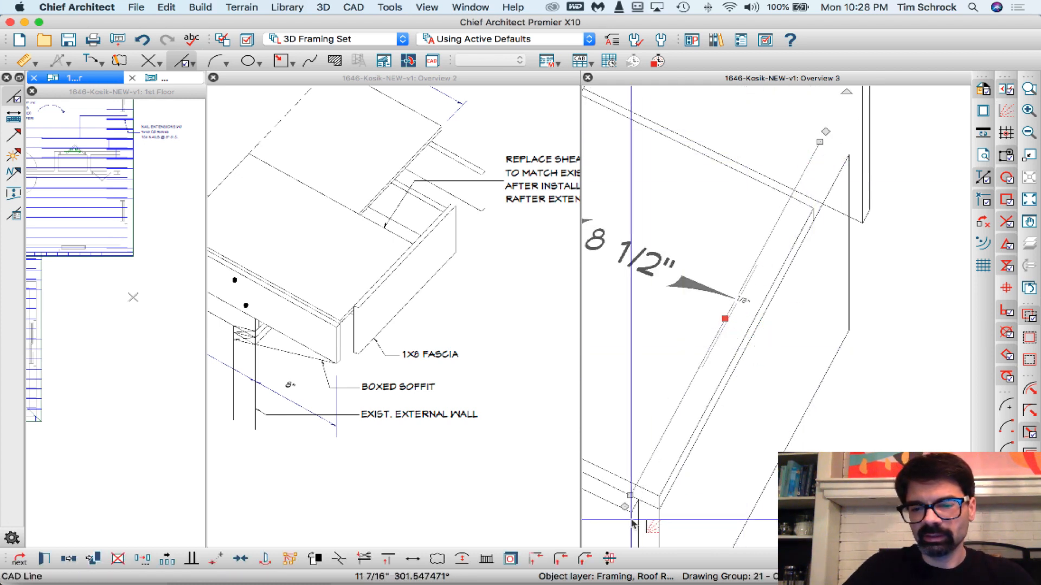
scroll(678, 478, up, 3)
scroll(647, 481, down, 5)
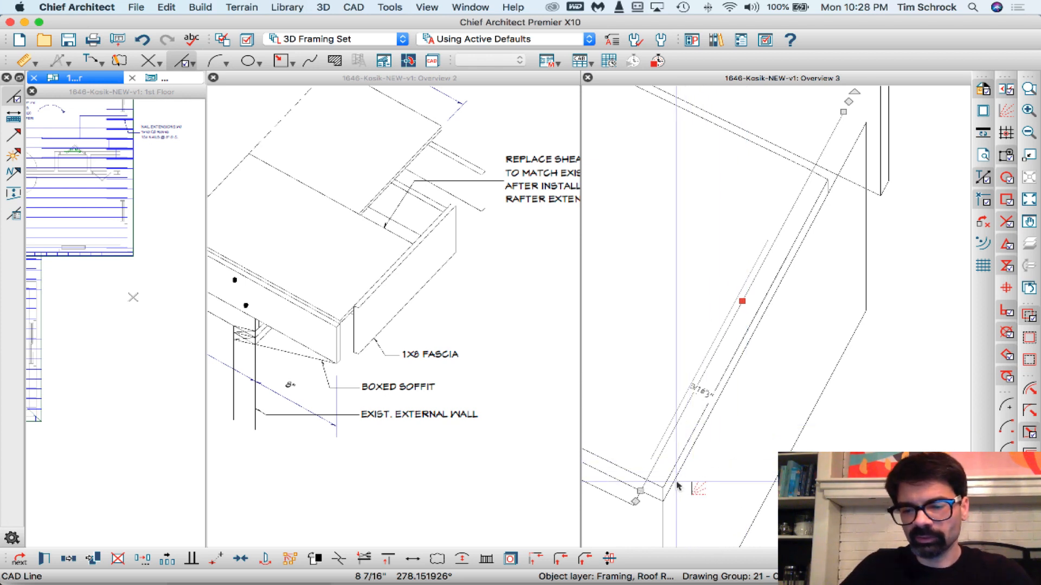
drag(640, 491, 811, 171)
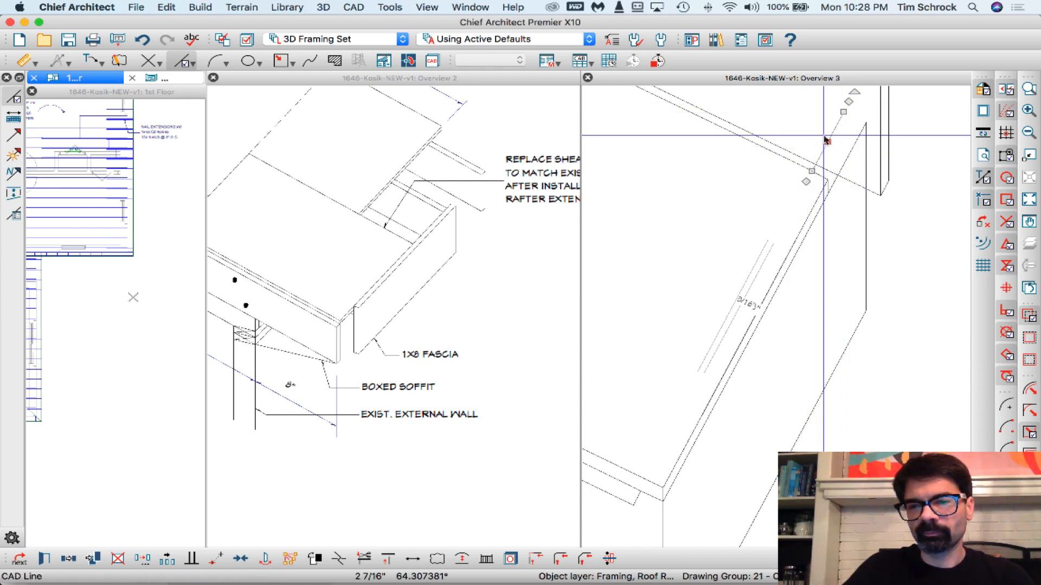
- Draw a 7/8" line at 330° from the fascia end's inner upper corner to its outer upper corner
key(w)
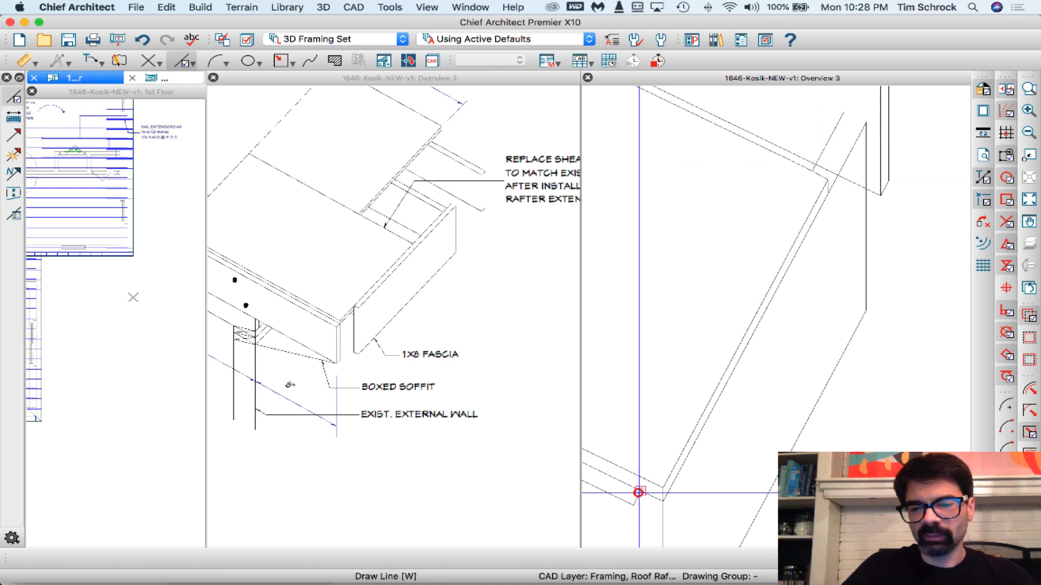
click(639, 492)
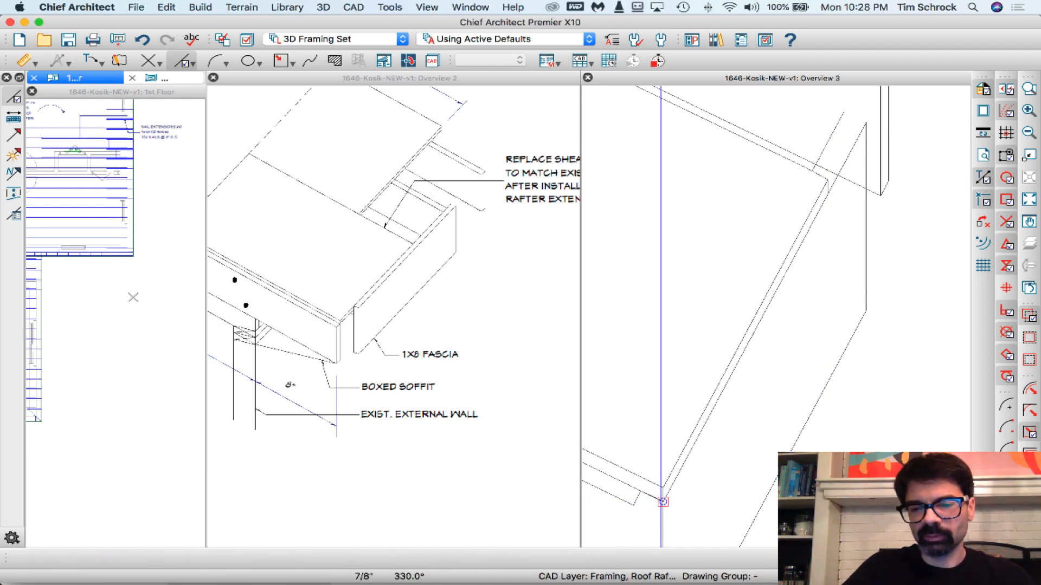
click(663, 501)
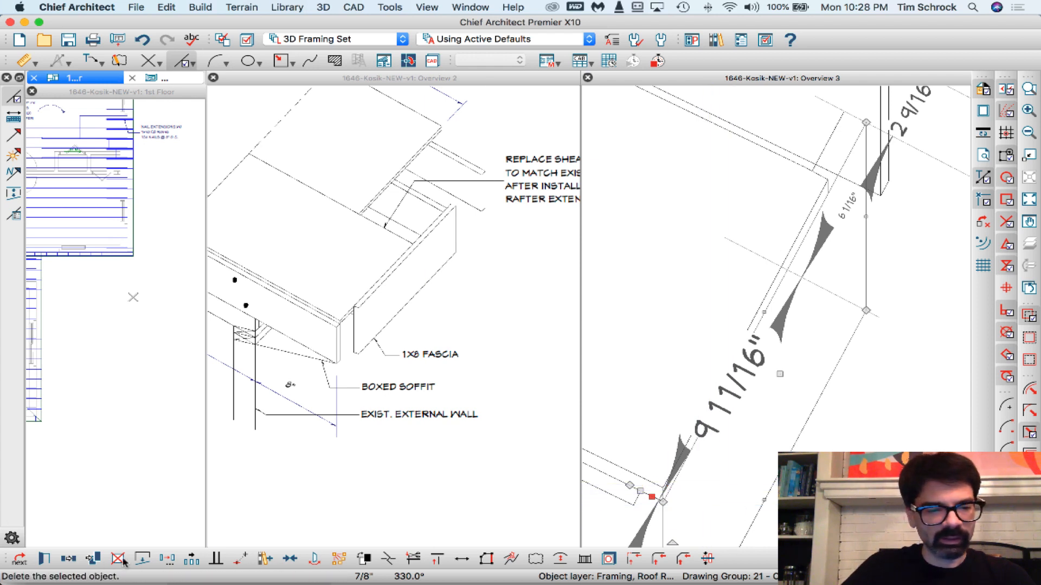
- Place the 7/8" line at 330° across the fascia's upper far end, closing the gap between its inner and outer top edges
click(142, 559)
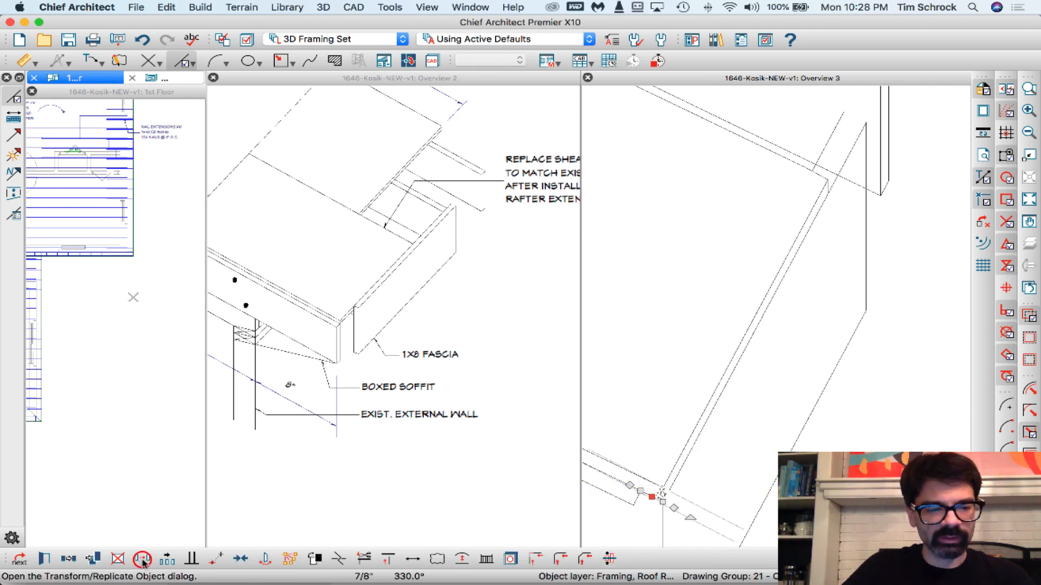
drag(666, 508, 638, 497)
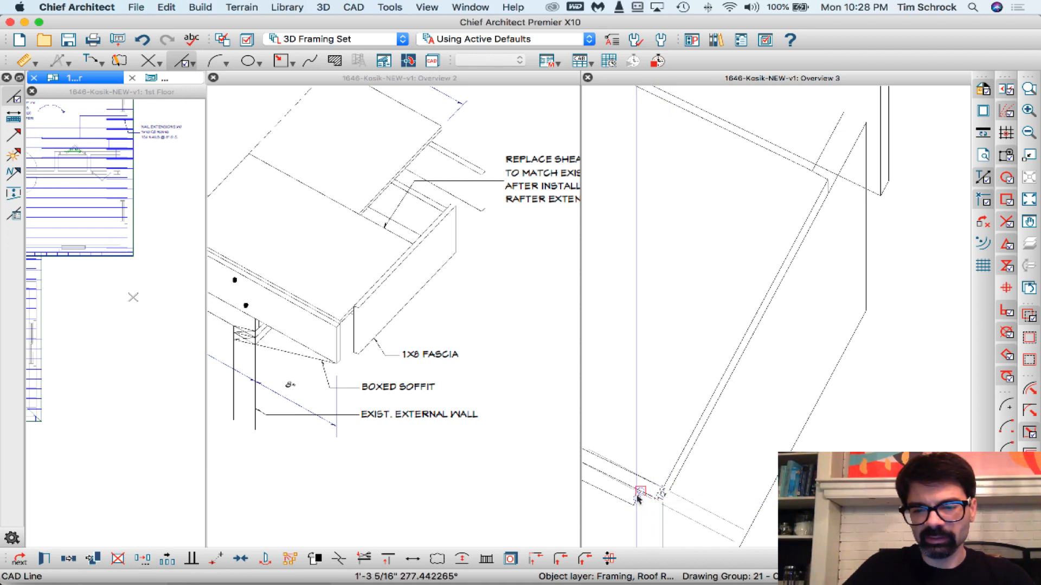
click(825, 134)
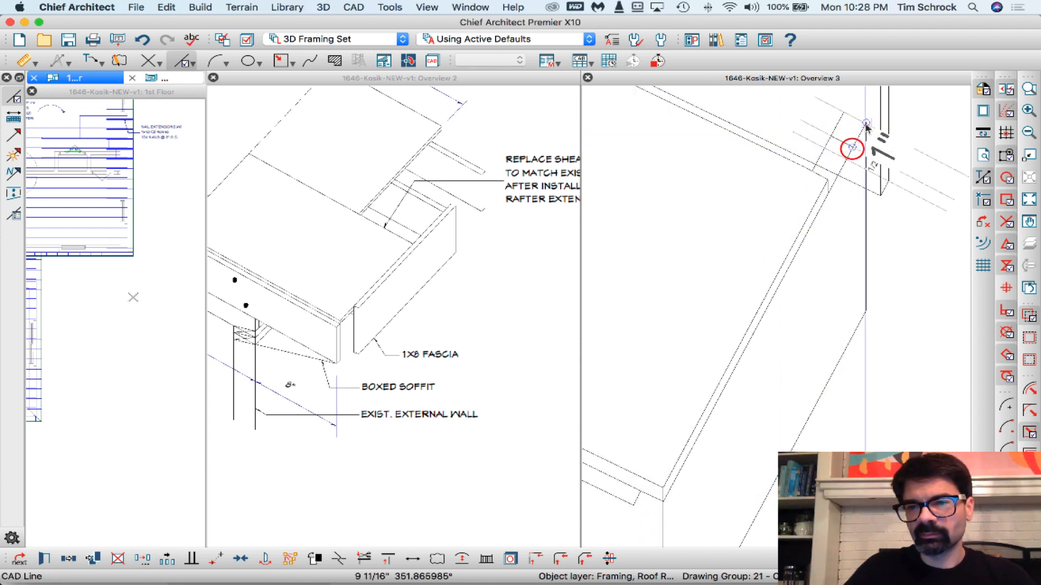
drag(852, 147, 866, 124)
key(Escape)
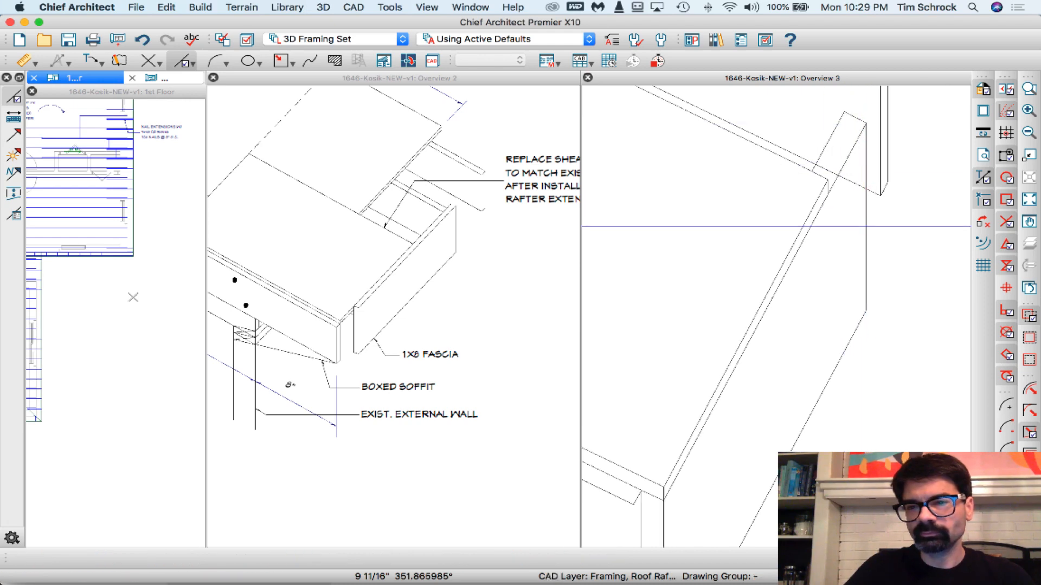
- Trim the rafter edge line where it passes through the fascia's projecting far end
scroll(824, 227, down, 2)
scroll(862, 167, up, 3)
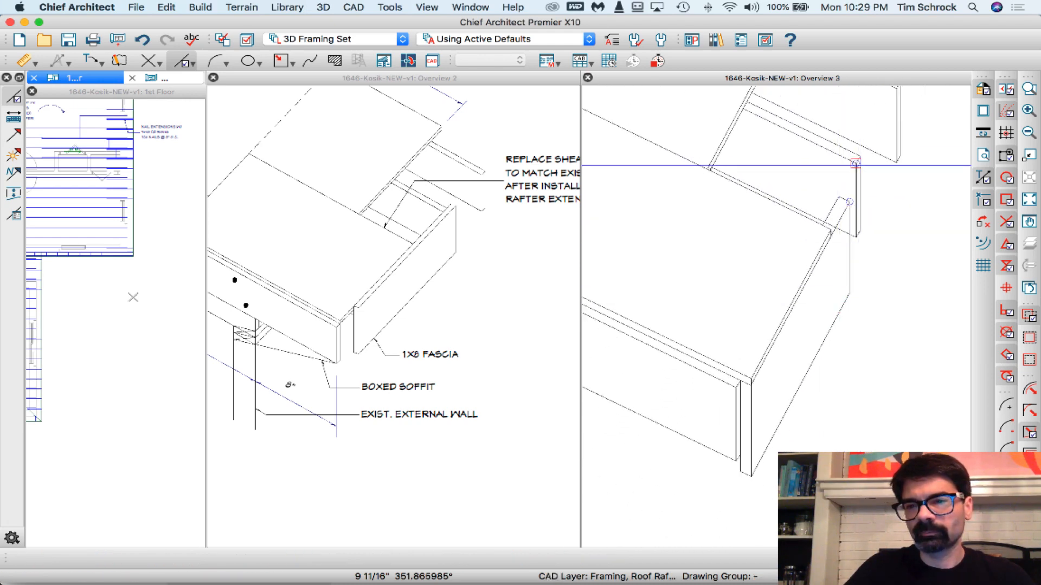
scroll(869, 169, up, 2)
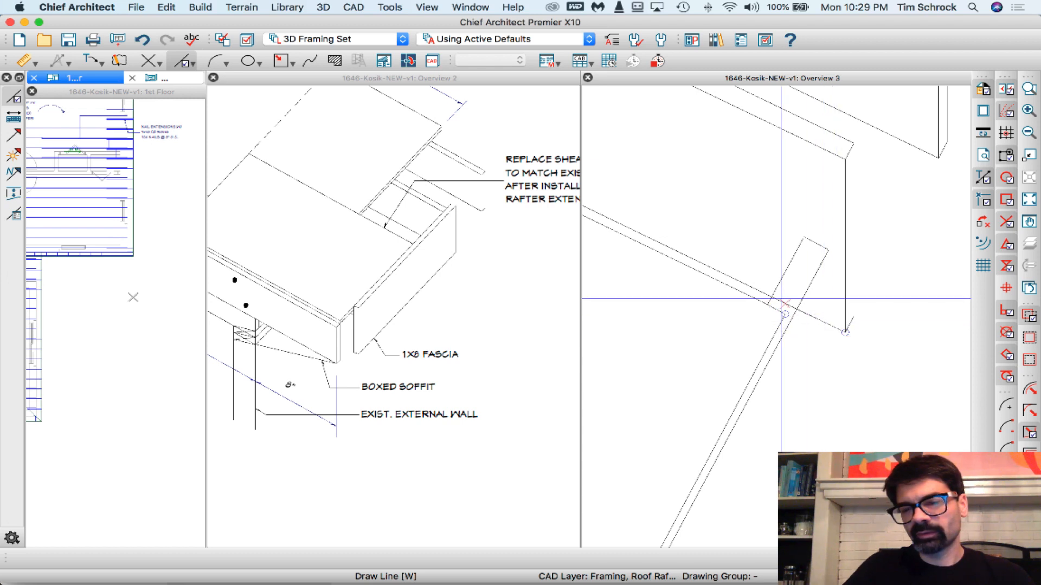
click(828, 304)
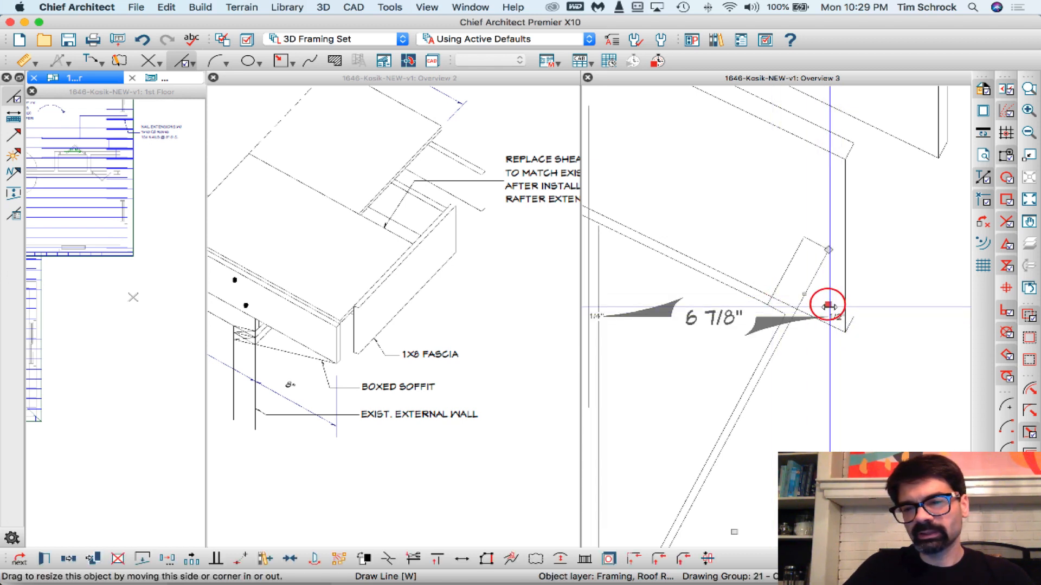
shift+click(780, 277)
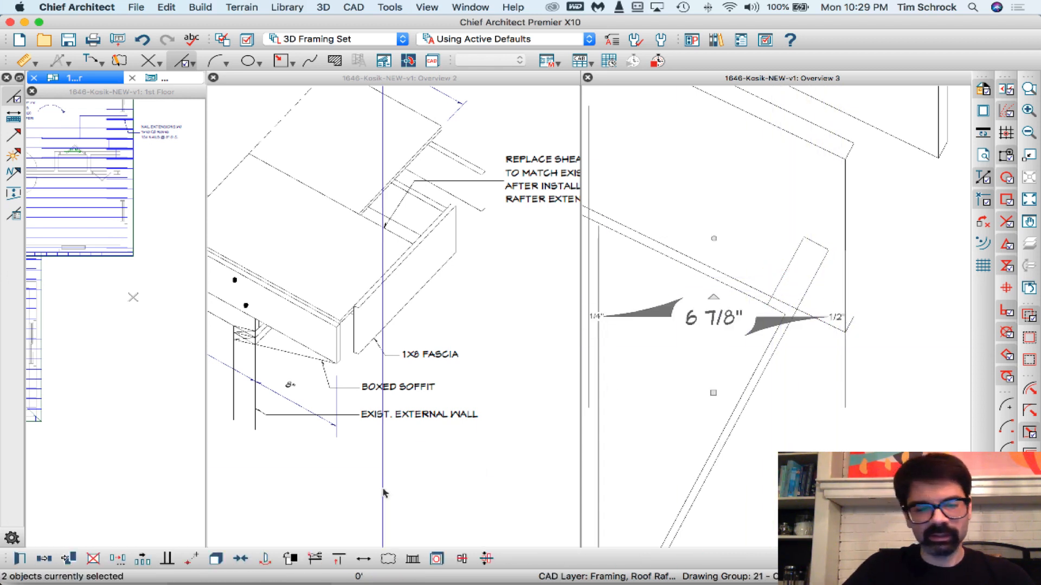
click(316, 558)
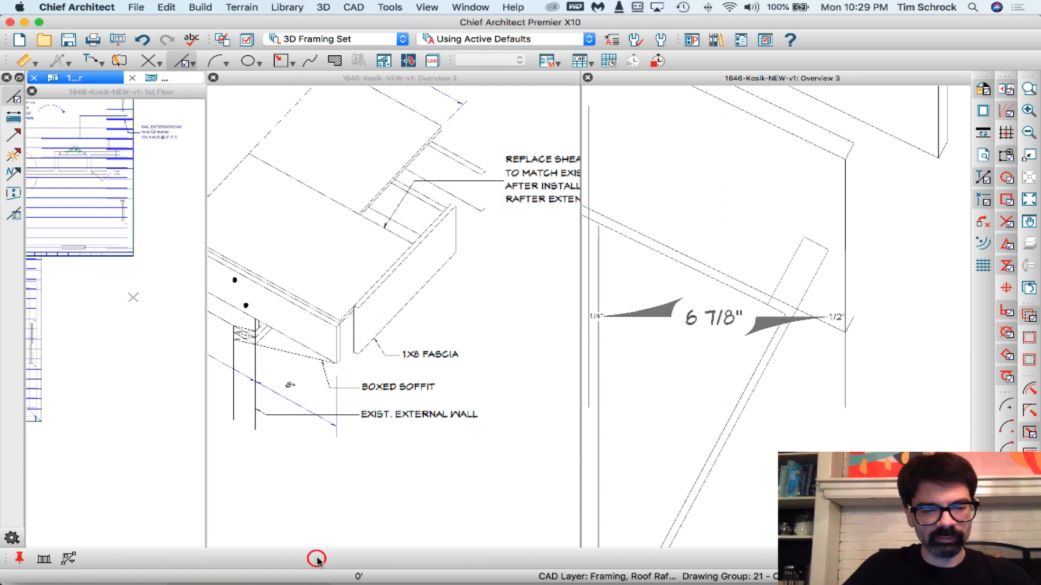
click(44, 559)
click(800, 314)
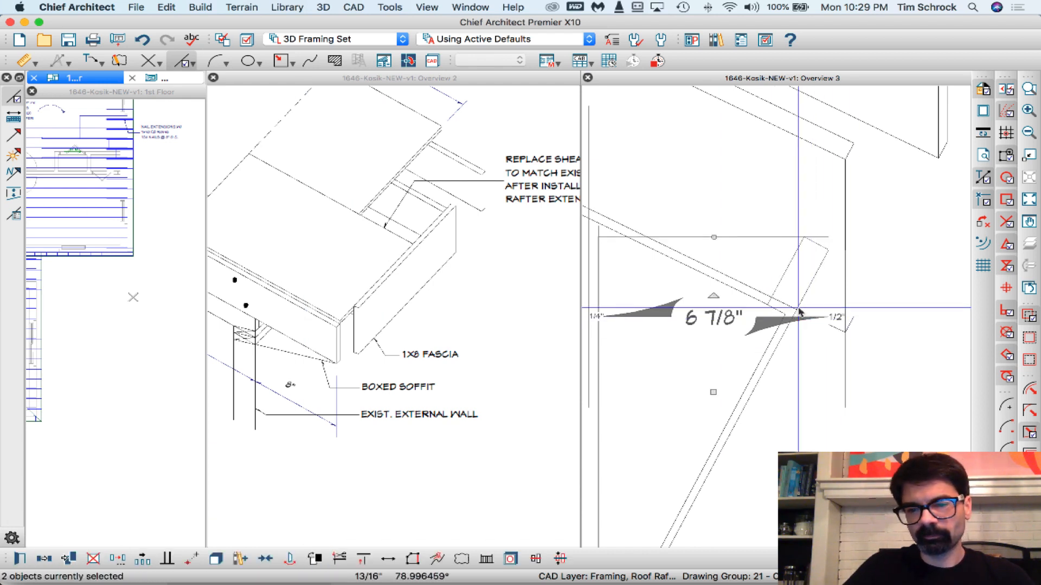
click(339, 559)
click(785, 301)
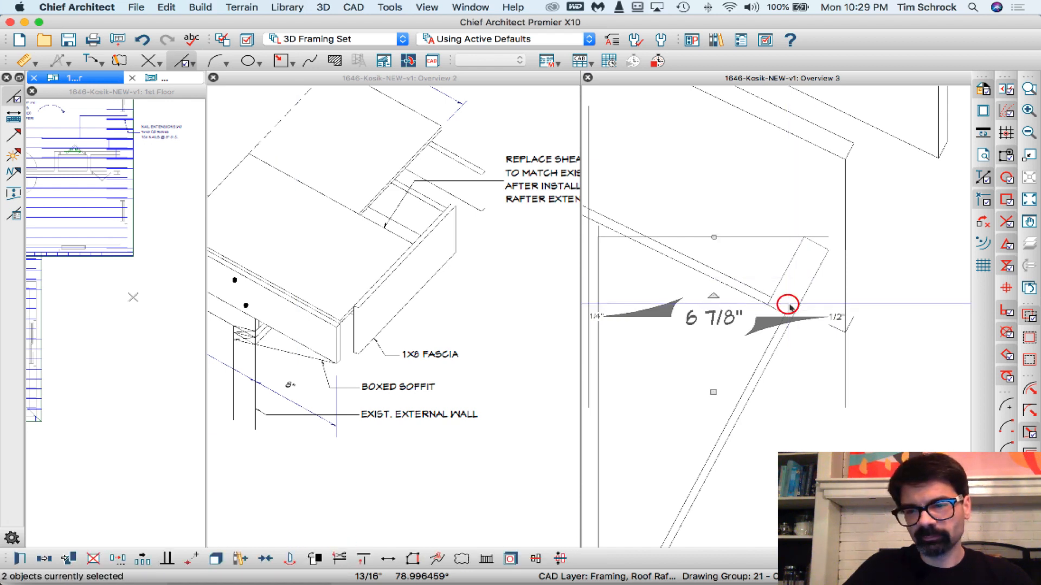
- In Overview 2, draw a vertical line of 1'-3 1/4" at 270° just outside the existing external wall's face
scroll(829, 191, down, 5)
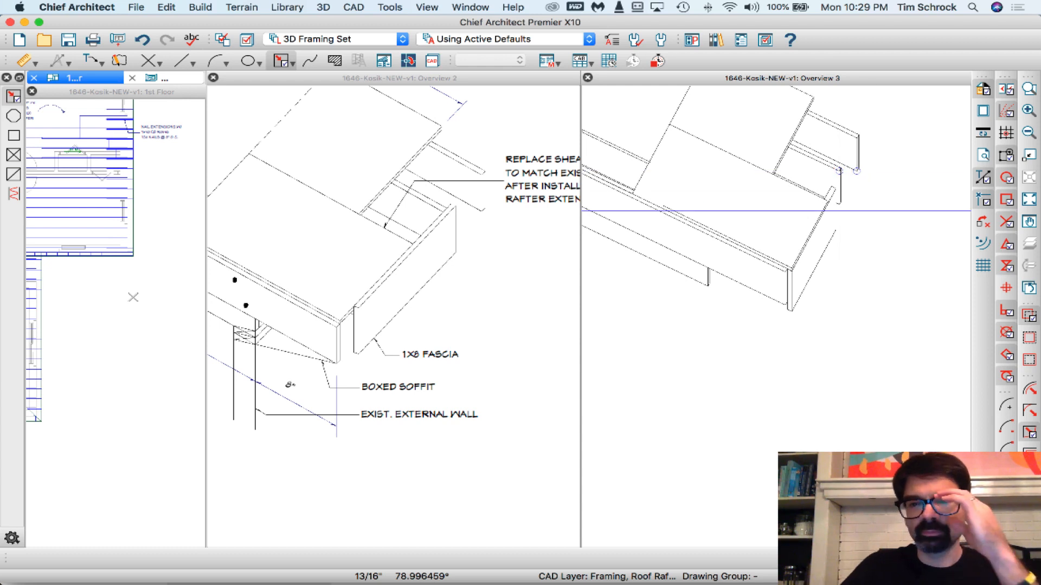
scroll(876, 211, down, 4)
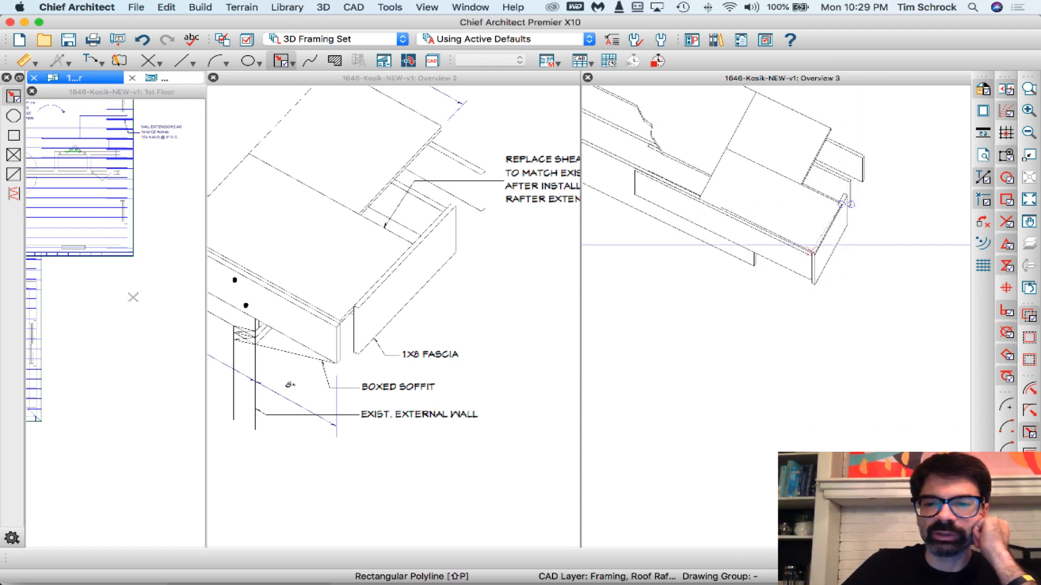
scroll(843, 236, down, 2)
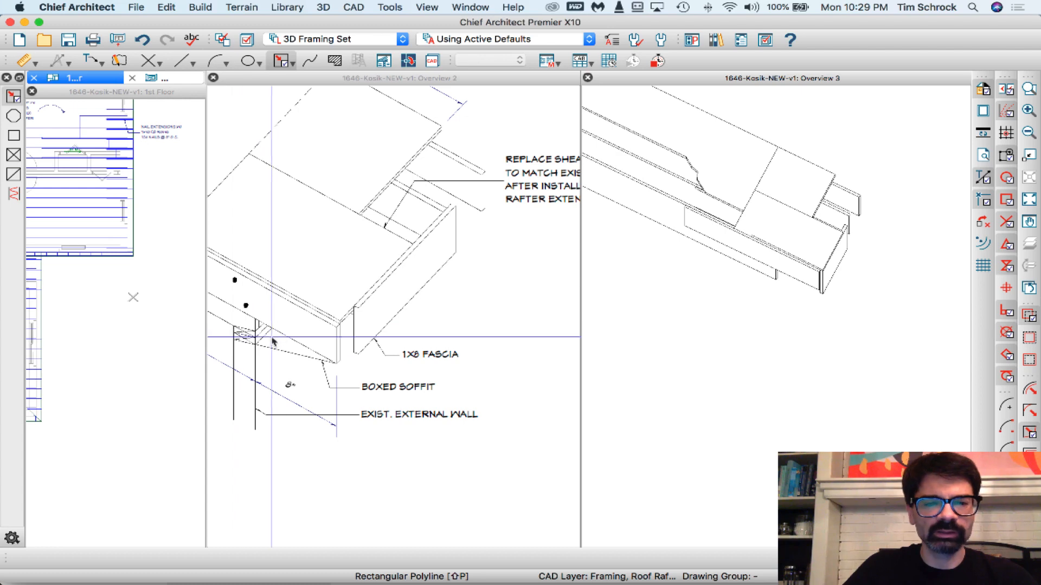
scroll(261, 357, up, 5)
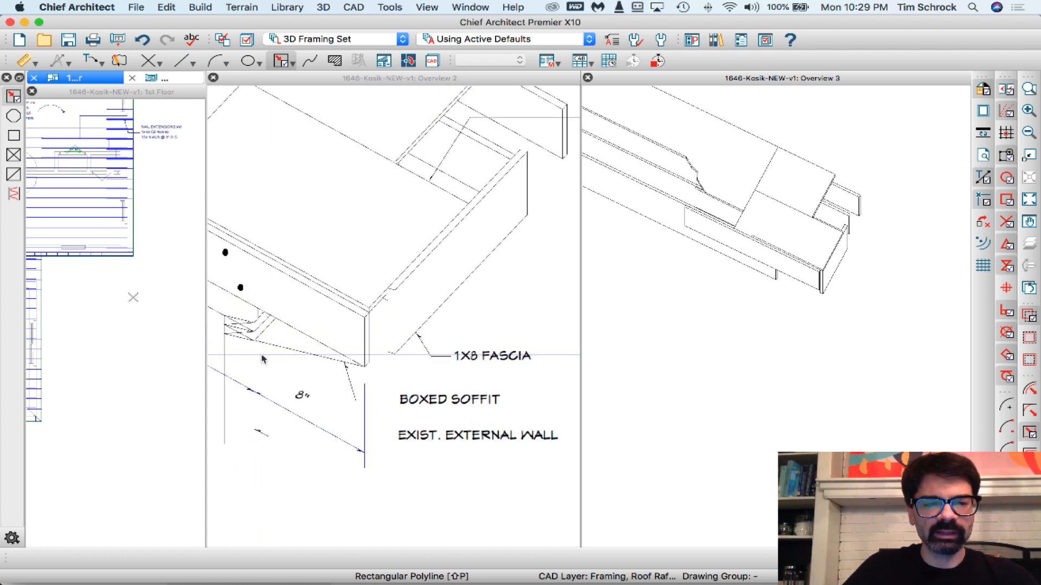
scroll(289, 378, up, 2)
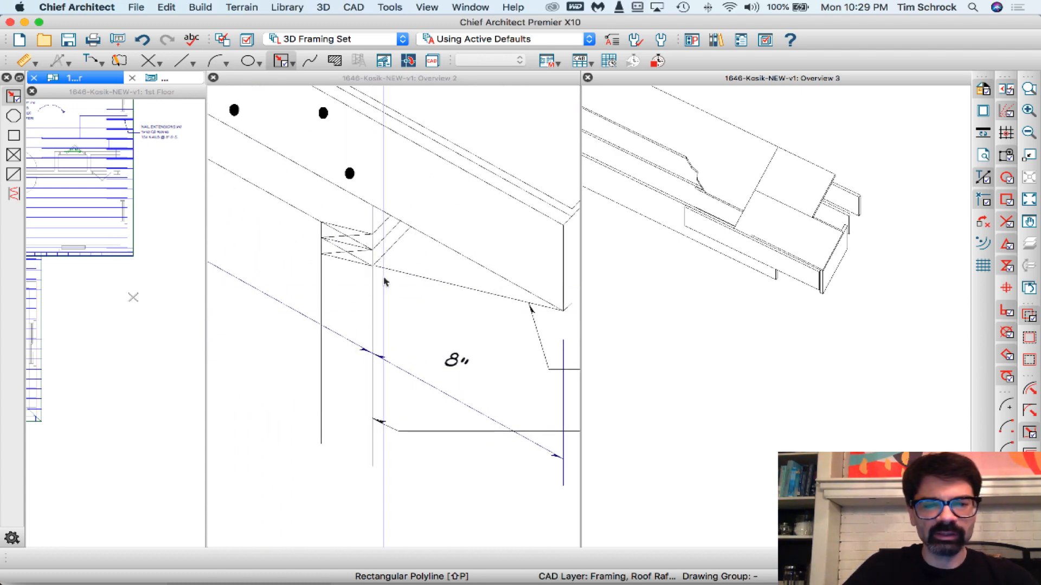
key(w)
click(382, 229)
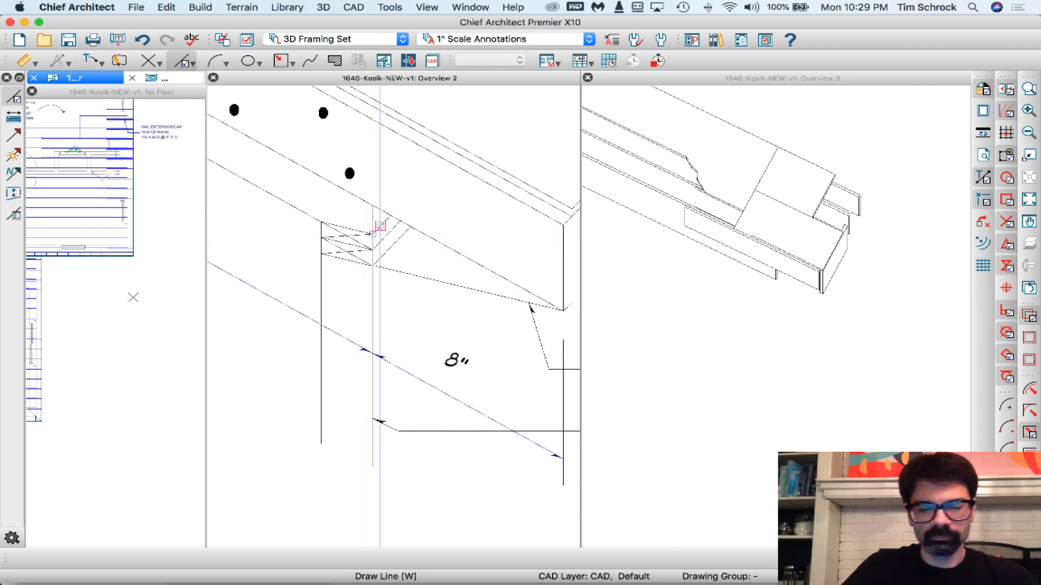
click(380, 227)
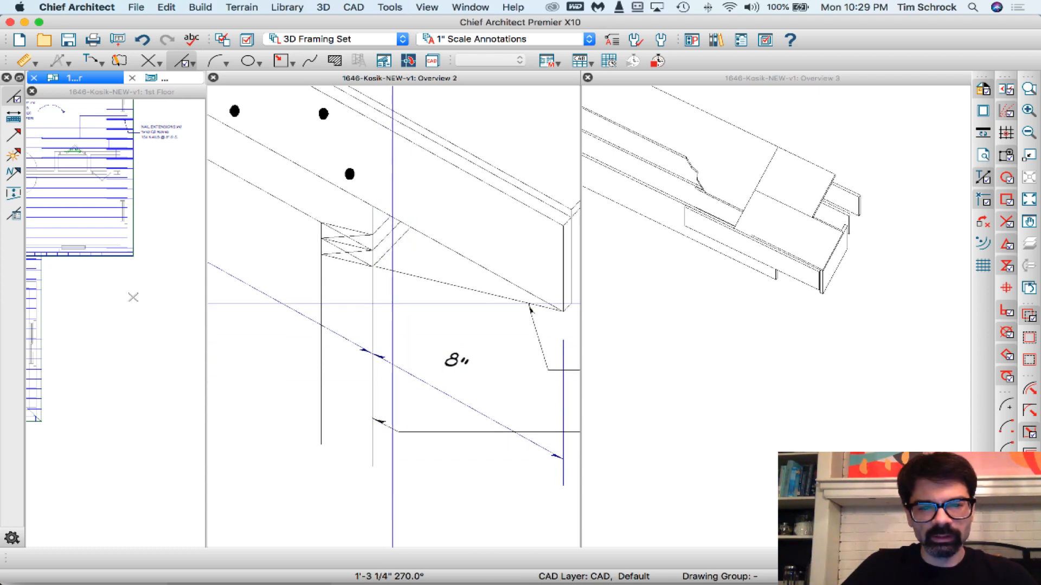
click(380, 458)
- Remove the part of the new vertical wall line that crosses the top plates at the soffit
scroll(381, 230, up, 3)
drag(375, 217, 376, 275)
click(423, 266)
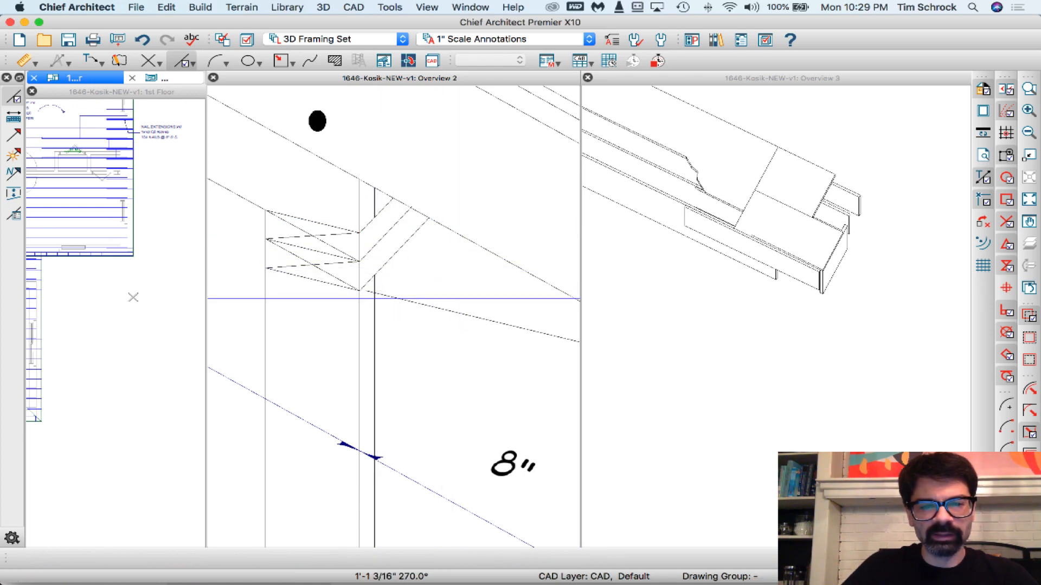
- Close the Overview 3 view and keep the annotated Overview 2 detail open
scroll(447, 293, down, 5)
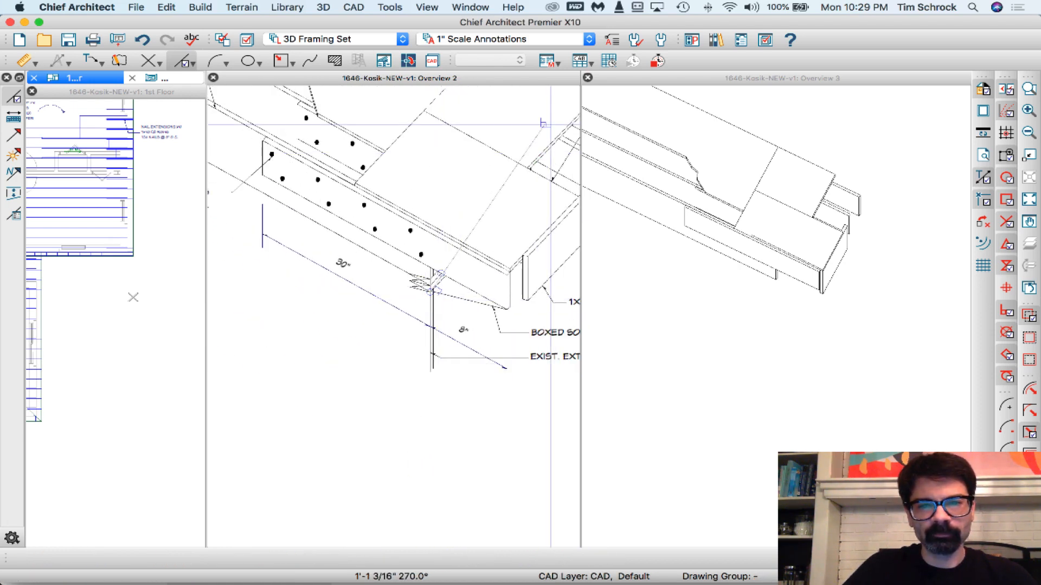
click(589, 79)
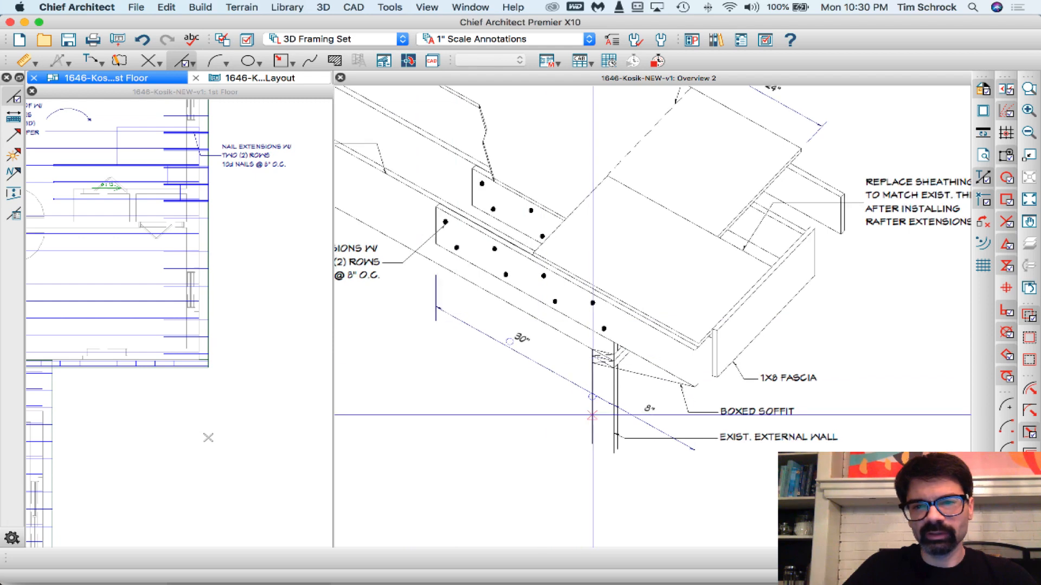
scroll(592, 414, down, 2)
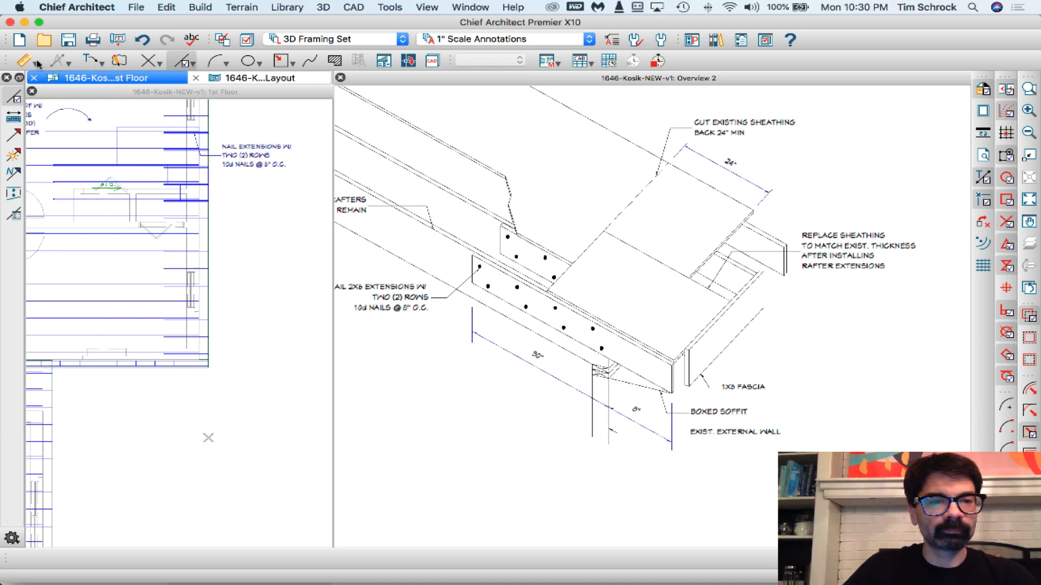
- Try an end-to-end dimension along the sheathing's cut-back edge, move it onto the 24" dimension, and delete it
click(38, 63)
click(65, 95)
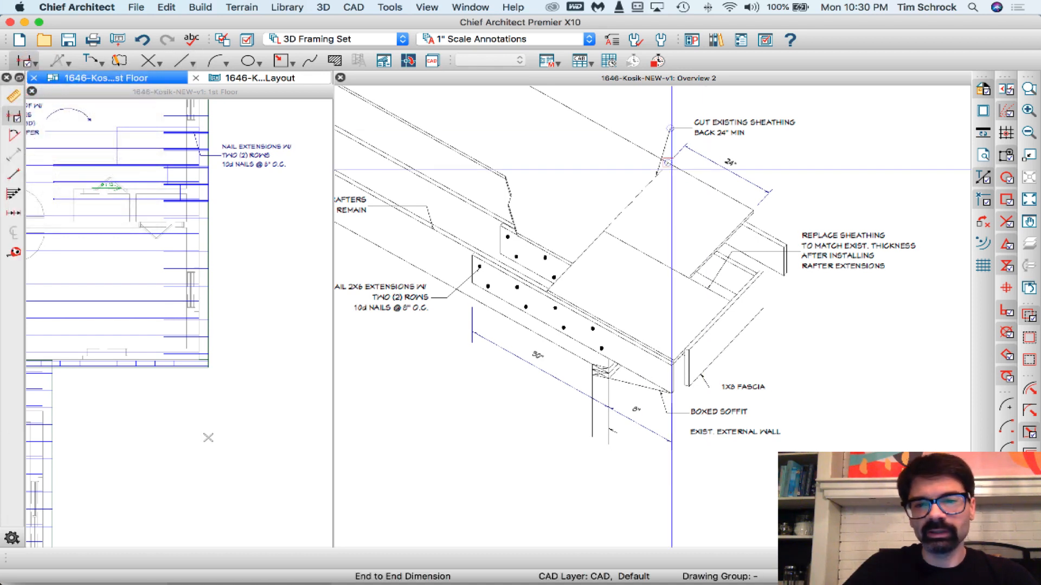
mouse_move(671, 168)
mouse_down()
mouse_move(753, 211)
mouse_move(733, 225)
mouse_up()
click(741, 198)
scroll(706, 193, up, 2)
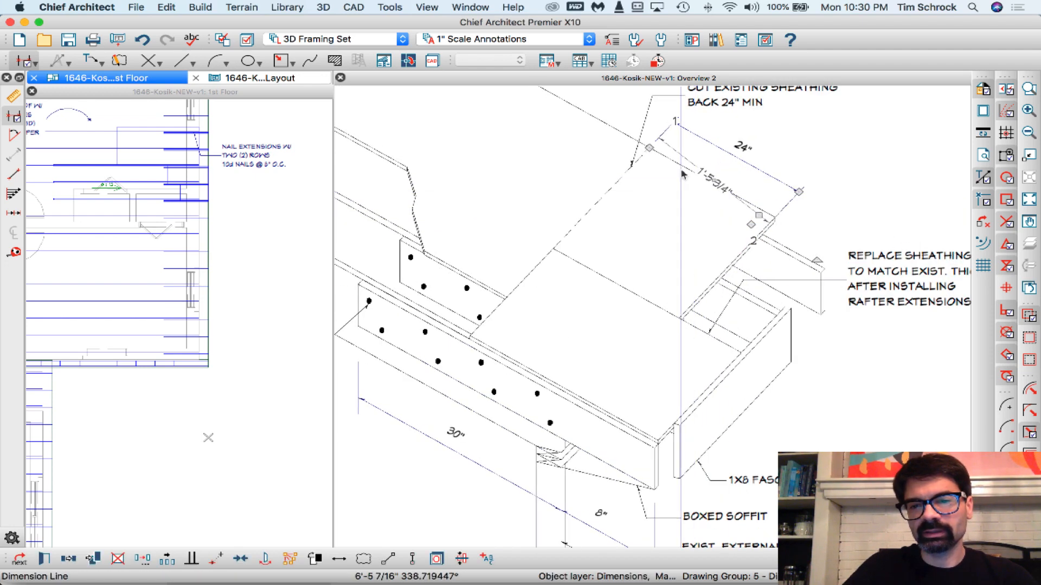
click(671, 162)
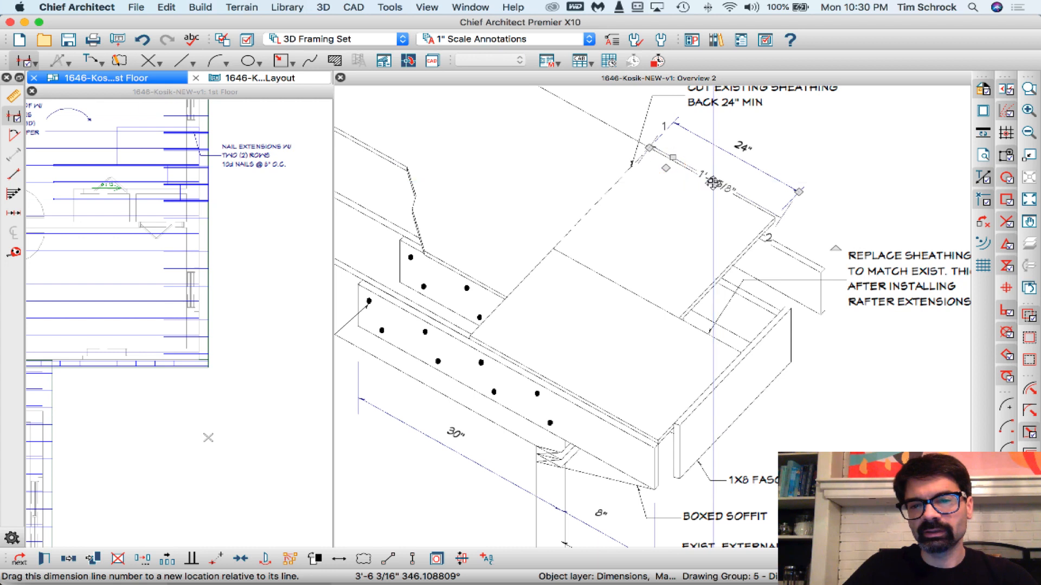
drag(673, 158, 697, 136)
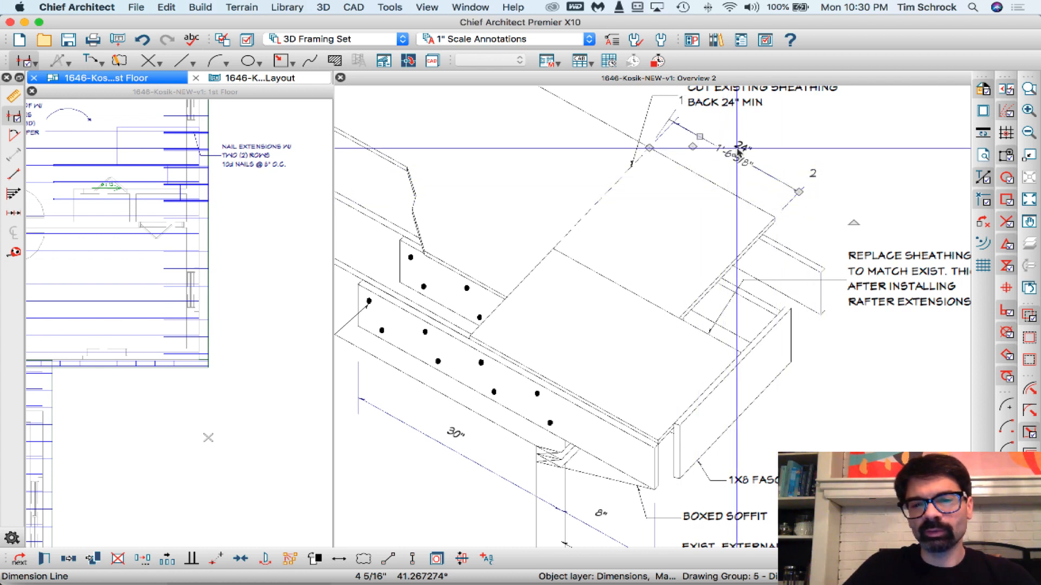
key(Delete)
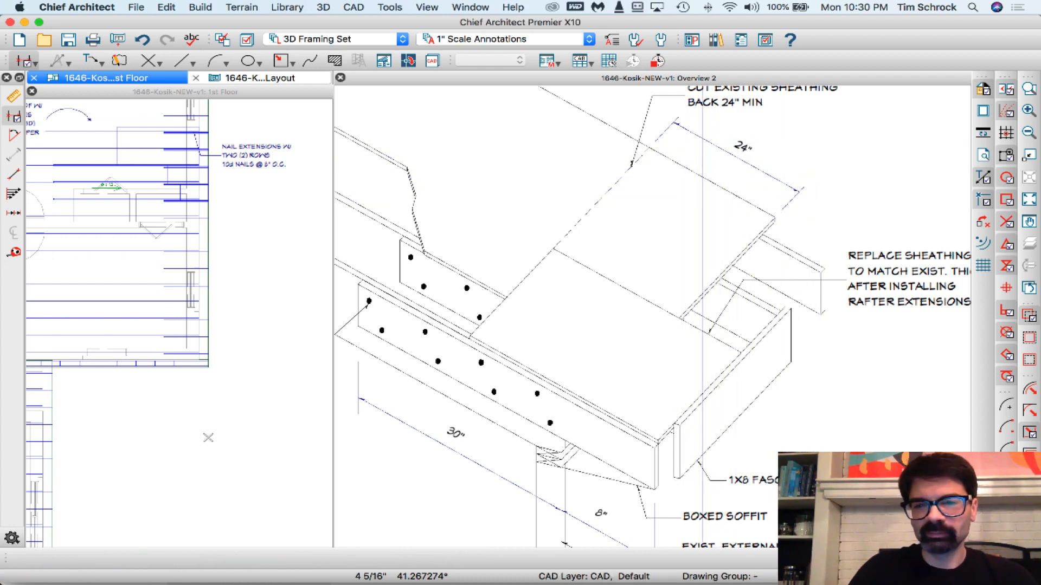
scroll(703, 161, down, 3)
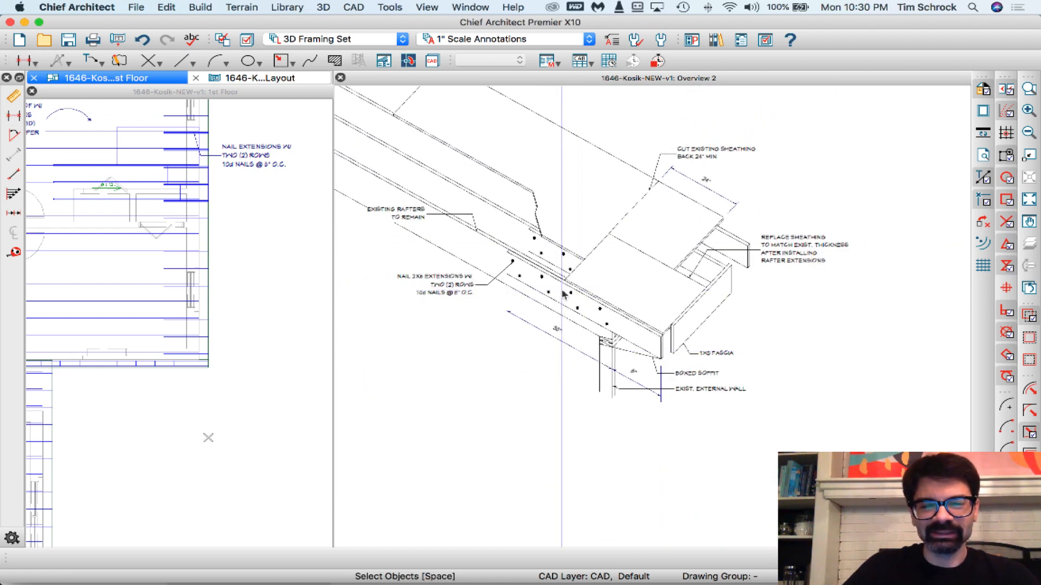
scroll(577, 363, up, 2)
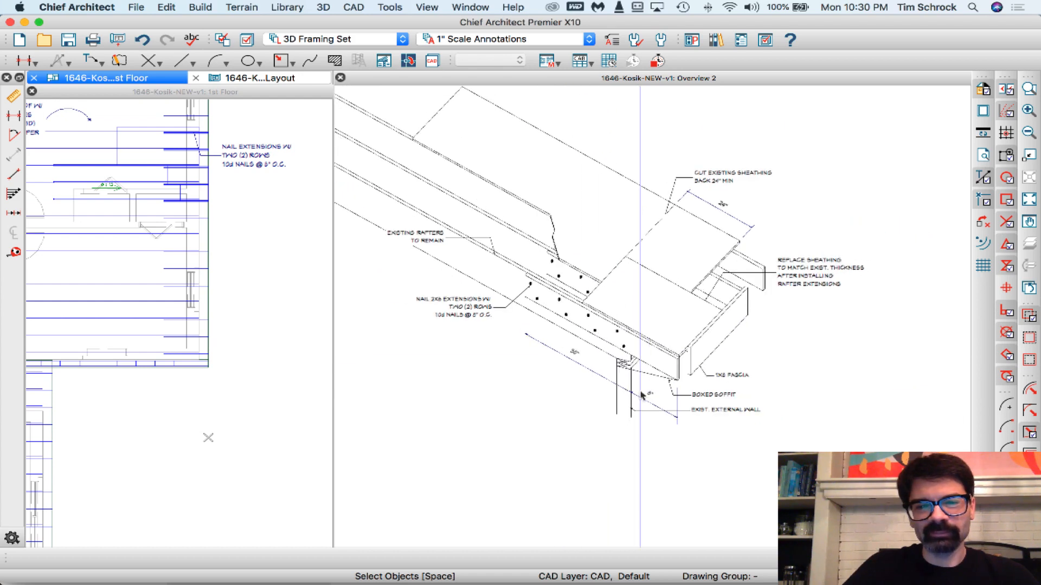
scroll(626, 378, up, 2)
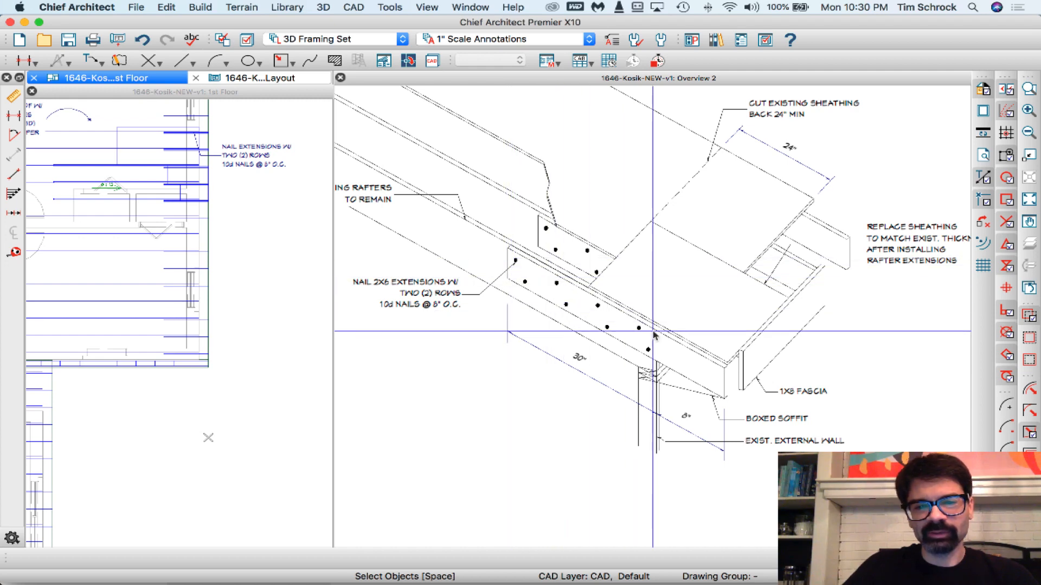
scroll(747, 403, down, 2)
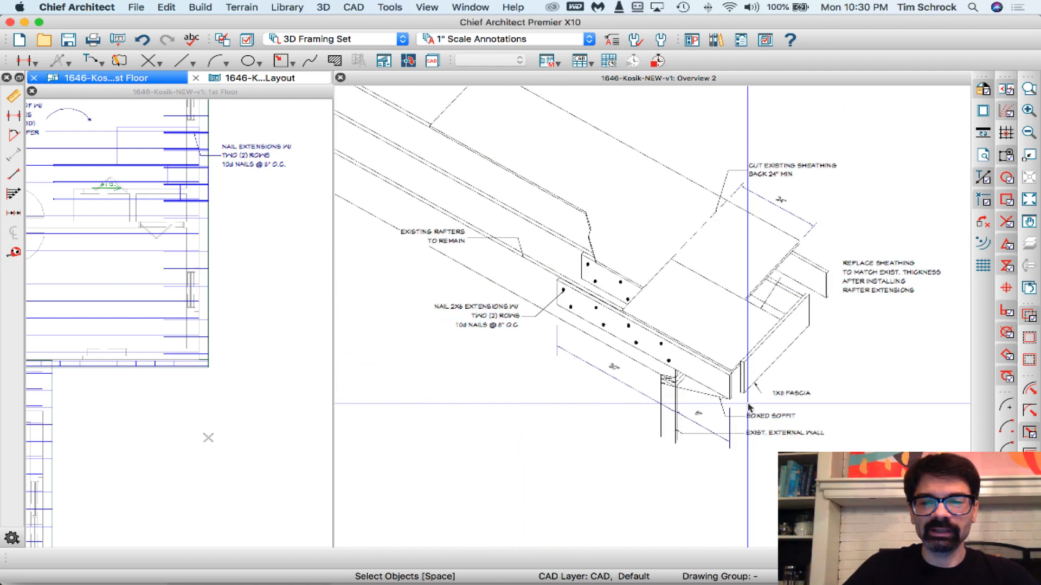
scroll(657, 279, up, 1)
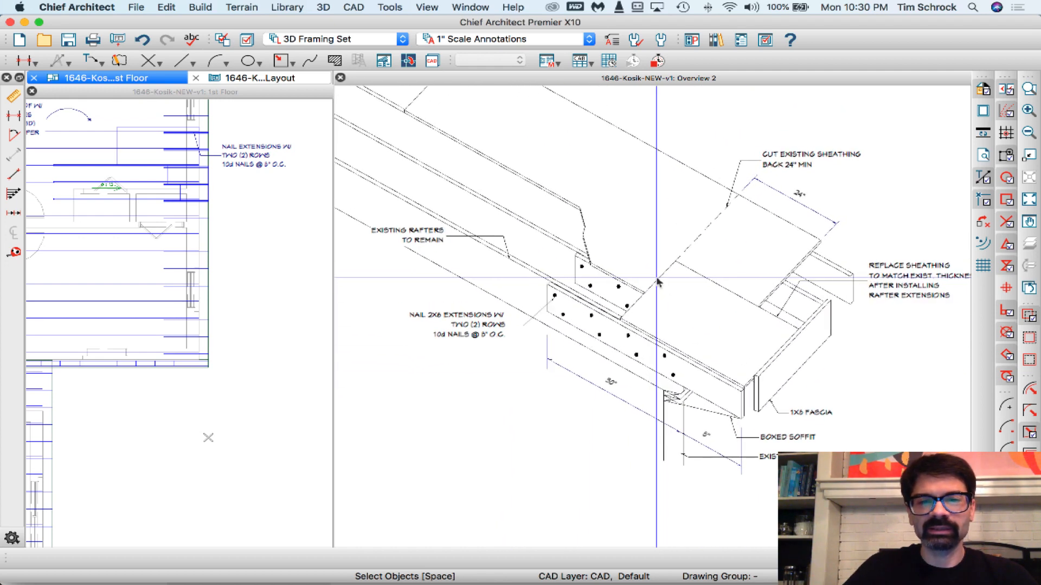